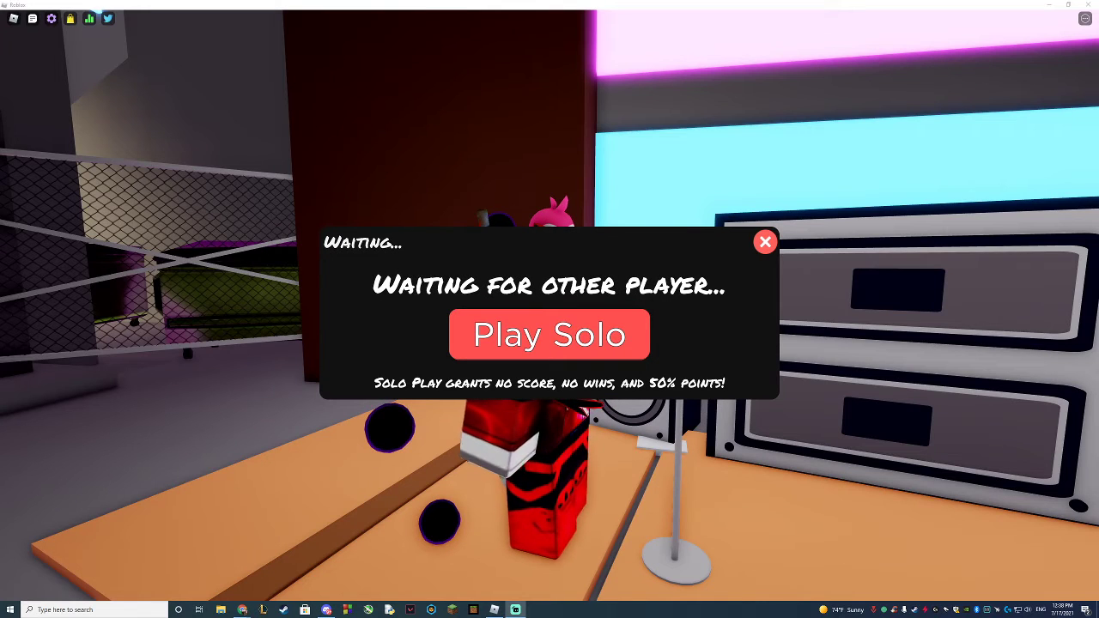
# Choose Play Solo and start the song Eater on Expert difficulty
pyautogui.click(620, 340)
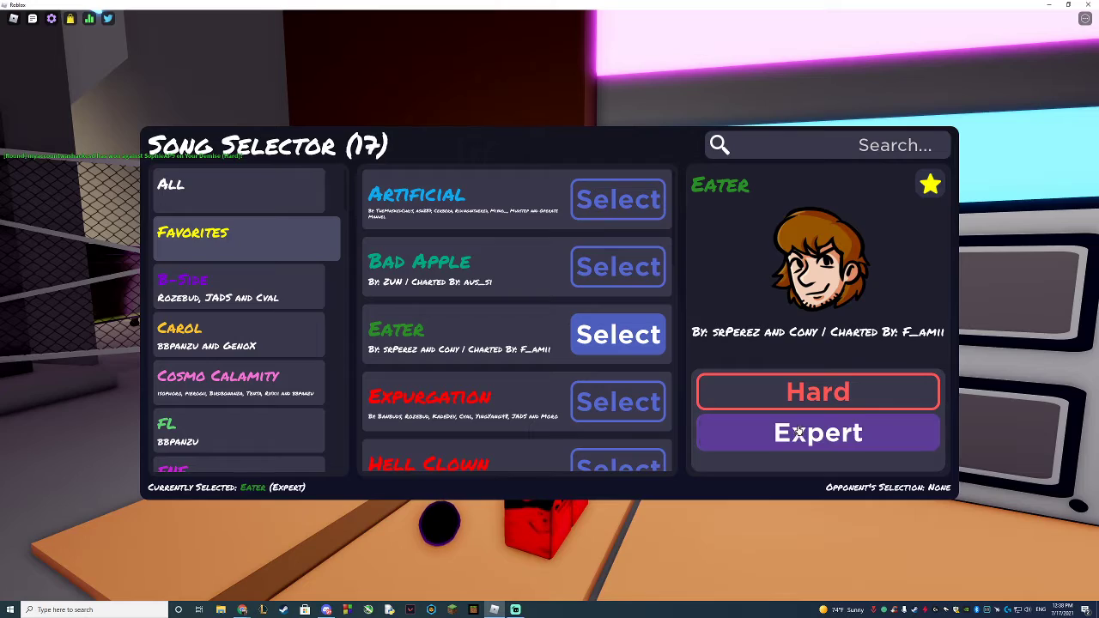
pyautogui.click(799, 435)
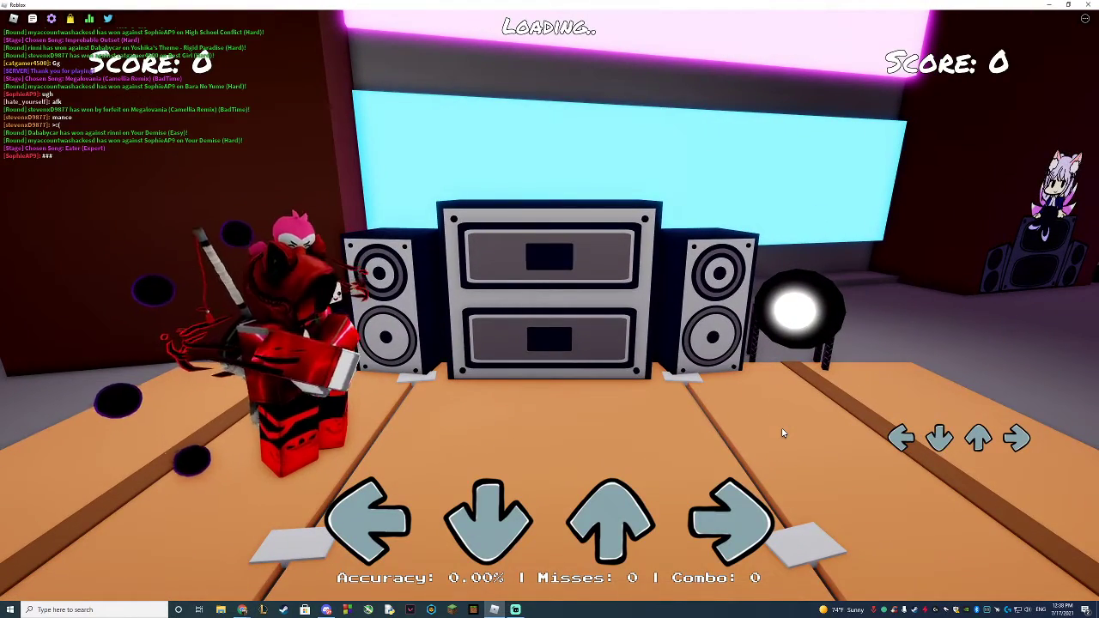
# Hit Eater's arrow notes, including long down holds, to reach about 57,850 points
pyautogui.press('Left')
pyautogui.press('Right')
pyautogui.press('Up')
pyautogui.press('Up')
pyautogui.press('Down')
pyautogui.press('Up')
pyautogui.press('Down')
pyautogui.press('Right')
pyautogui.press('Right')
pyautogui.press('Left')
pyautogui.press('Down')
pyautogui.press('Down')
pyautogui.press('Up')
pyautogui.press('Left')
pyautogui.press('Up')
pyautogui.press('Down')
pyautogui.press('Left')
pyautogui.press('Right')
pyautogui.press('Down')
pyautogui.press('Up')
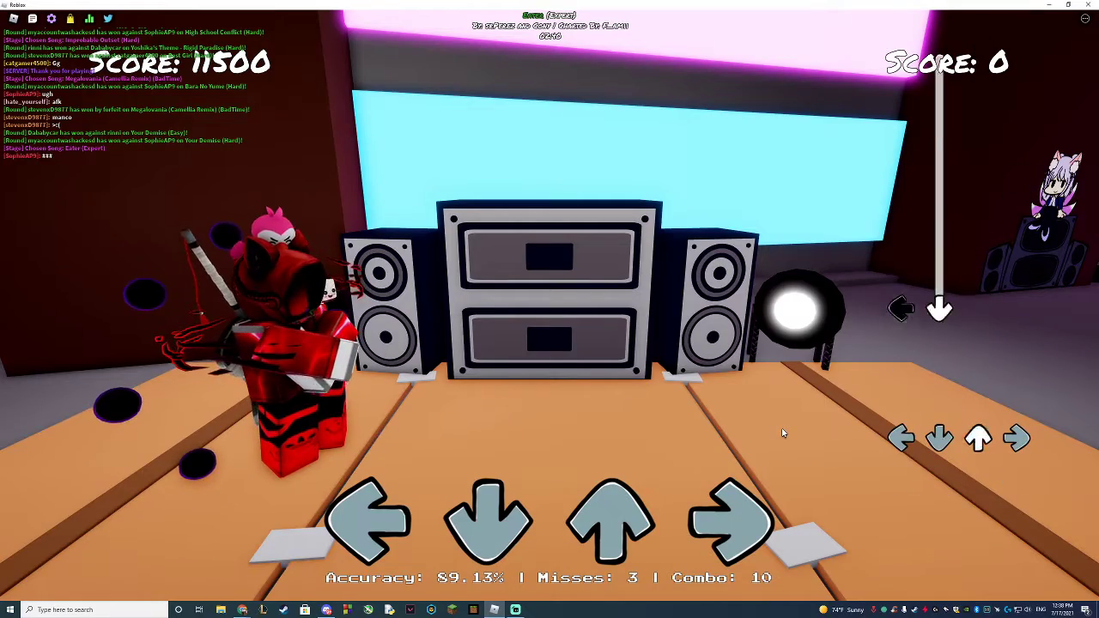
pyautogui.press('Down')
pyautogui.press('Left')
pyautogui.press('Right')
pyautogui.press('Down')
pyautogui.press('Up')
pyautogui.press('Left')
pyautogui.press('Down')
pyautogui.press('Right')
pyautogui.press('Down')
pyautogui.press('Up')
pyautogui.press('Right')
pyautogui.press('Left')
pyautogui.press('Down')
pyautogui.press('Up')
pyautogui.press('Right')
pyautogui.press('Down')
pyautogui.press('Left')
pyautogui.press('Up')
pyautogui.press('Right')
pyautogui.press('Down')
pyautogui.press('Down')
pyautogui.press('Down')
pyautogui.press('Left')
pyautogui.press('Down')
pyautogui.press('Right')
pyautogui.press('Up')
pyautogui.press('Down')
pyautogui.press('Left')
pyautogui.press('Down')
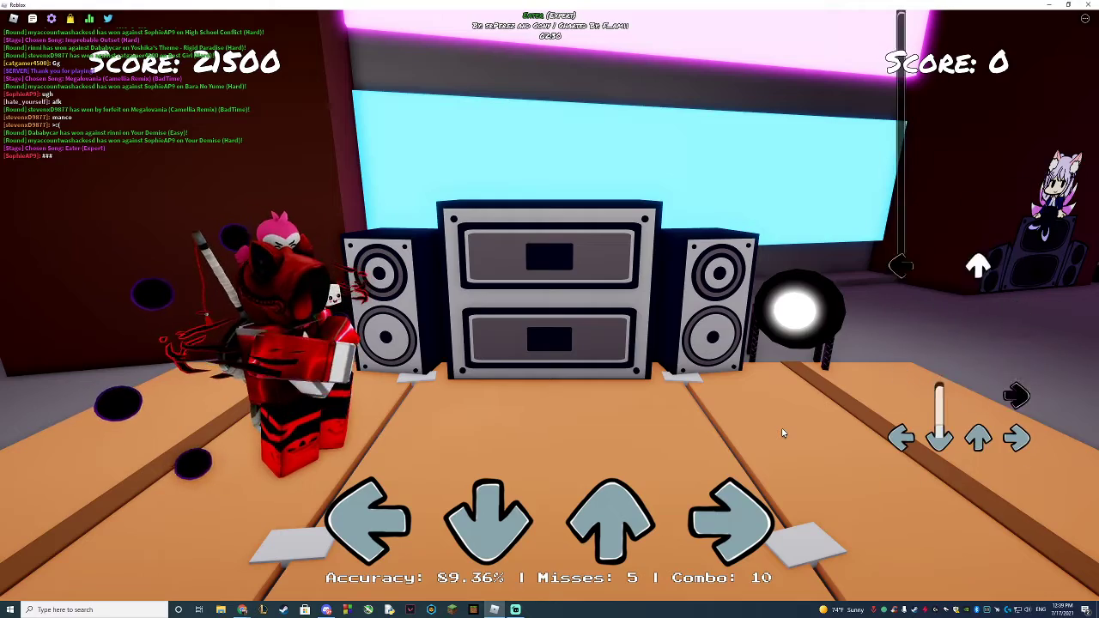
pyautogui.press('Up')
pyautogui.press('Down')
pyautogui.press('Up')
pyautogui.press('Down')
pyautogui.press('Up')
pyautogui.press('Right')
pyautogui.press('Down')
pyautogui.press('Right')
pyautogui.press('Up')
pyautogui.press('Left')
pyautogui.press('Down')
pyautogui.press('Up')
pyautogui.press('Down')
pyautogui.press('Left')
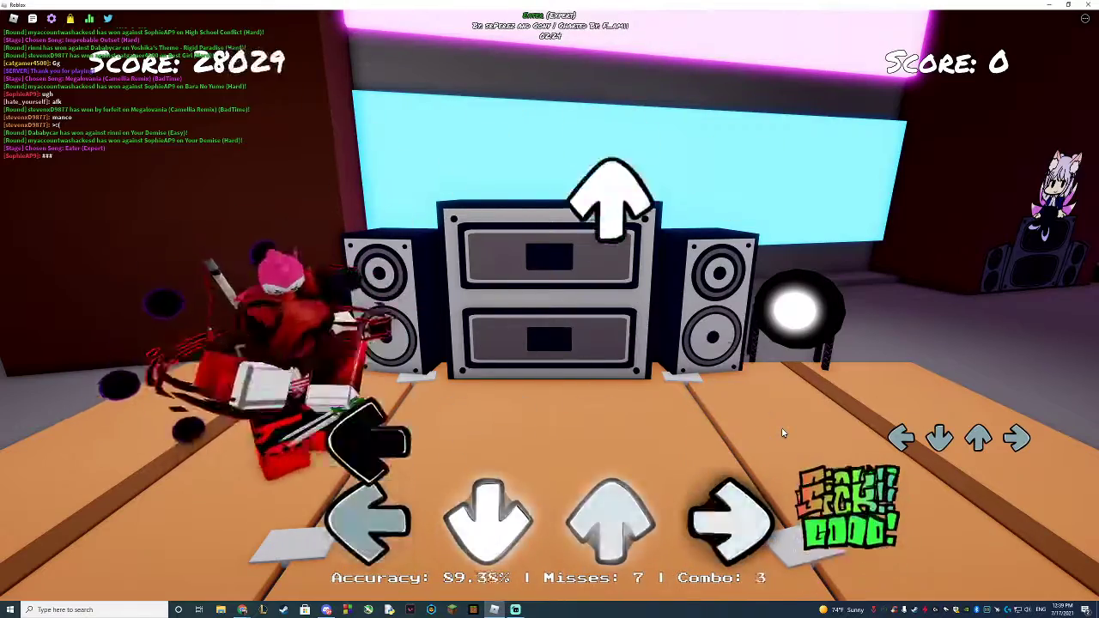
pyautogui.press('Up')
pyautogui.press('Right')
pyautogui.press('Right')
pyautogui.press('Up')
pyautogui.press('Left')
pyautogui.press('Left')
pyautogui.press('Down')
pyautogui.press('Down')
pyautogui.press('Up')
pyautogui.press('Left')
pyautogui.press('Up')
pyautogui.press('Right')
pyautogui.press('Down')
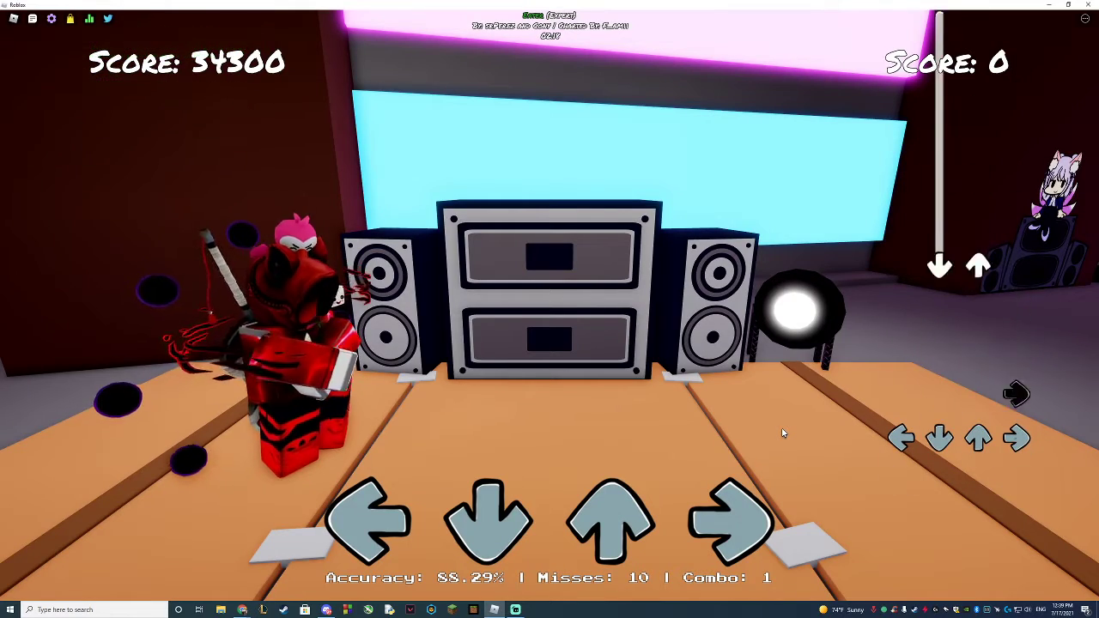
pyautogui.press('Down')
pyautogui.press('Up')
pyautogui.press('Right')
pyautogui.press('Up')
pyautogui.press('Left')
pyautogui.press('Down')
pyautogui.press('Down')
pyautogui.press('Left')
pyautogui.press('Up')
pyautogui.press('Left')
pyautogui.press('Down')
pyautogui.press('Right')
pyautogui.press('Up')
pyautogui.press('Right')
pyautogui.press('Left')
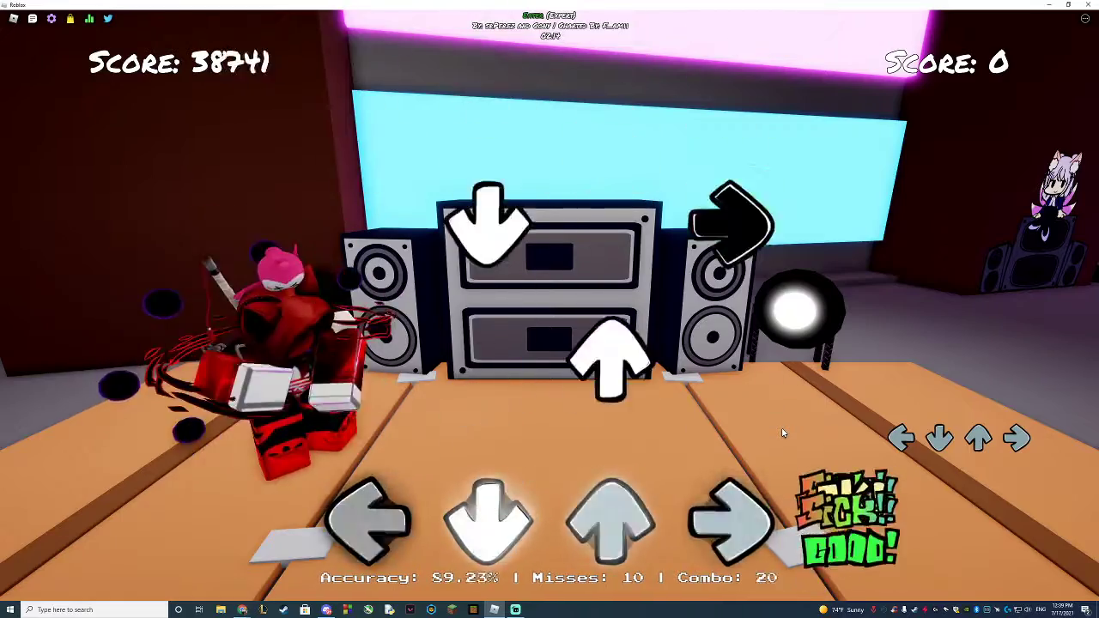
pyautogui.press('Left')
pyautogui.press('Right')
pyautogui.press('Down')
pyautogui.press('Down')
pyautogui.press('Up')
pyautogui.press('Left')
pyautogui.press('Up')
pyautogui.press('Right')
pyautogui.press('Up')
pyautogui.press('Down')
pyautogui.press('Right')
pyautogui.press('Left')
pyautogui.press('Down')
pyautogui.press('Up')
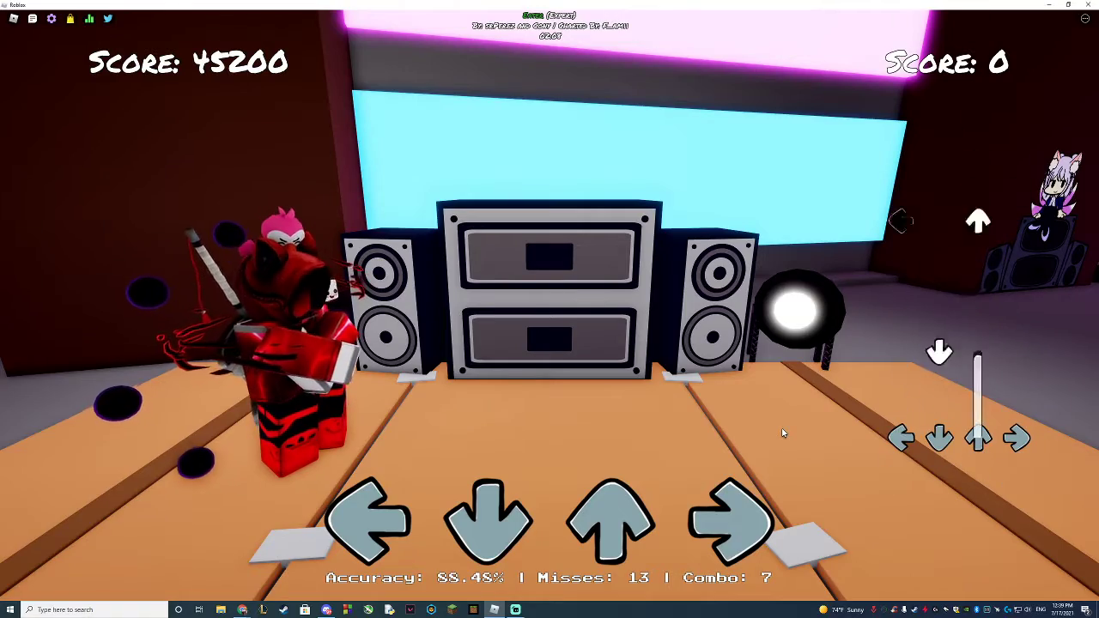
pyautogui.press('Up')
pyautogui.press('Right')
pyautogui.press('Up')
pyautogui.press('Left')
pyautogui.press('Right')
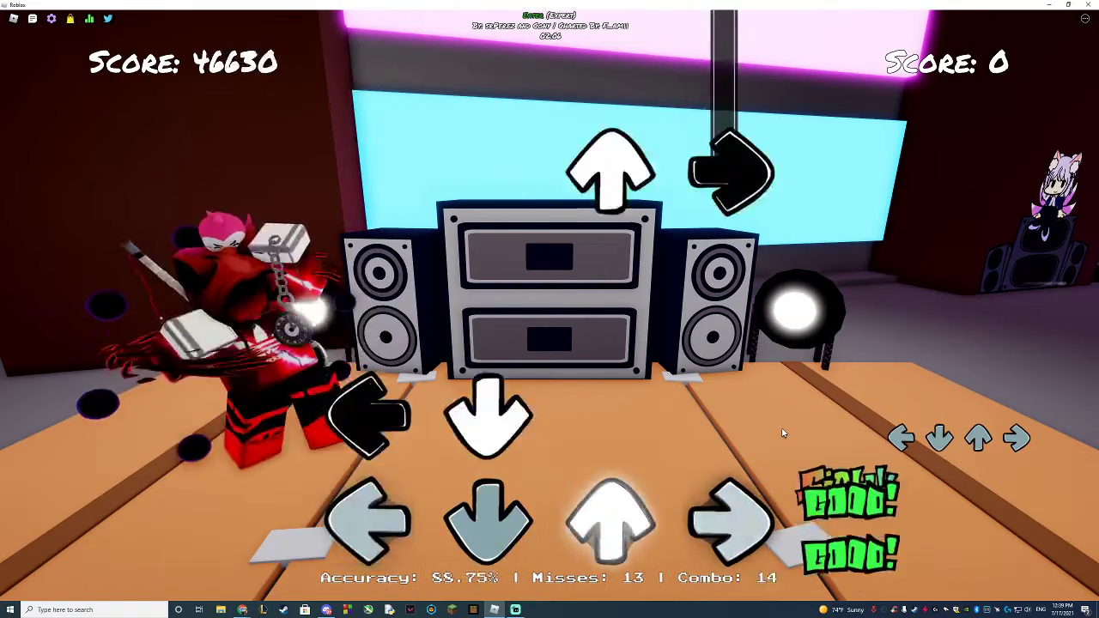
pyautogui.press('Down')
pyautogui.press('Up')
pyautogui.press('Right')
pyautogui.press('Up')
pyautogui.press('Down')
pyautogui.press('Down')
pyautogui.press('Up')
pyautogui.press('Up')
pyautogui.press('Right')
pyautogui.press('Up')
pyautogui.press('Down')
pyautogui.press('Down')
pyautogui.press('Up')
pyautogui.press('Down')
pyautogui.press('Up')
pyautogui.press('Right')
pyautogui.press('Left')
pyautogui.press('Down')
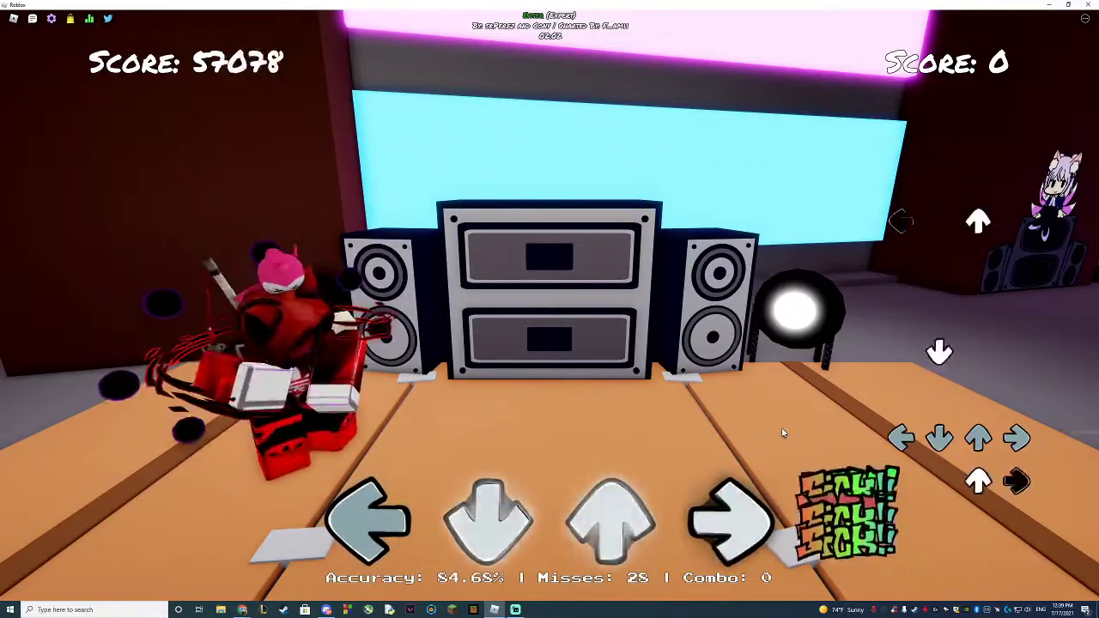
pyautogui.press('Down')
pyautogui.press('Up')
# Reset the character from the Esc menu to quit the round
pyautogui.press('Escape')
pyautogui.press('r')
pyautogui.press('Return')
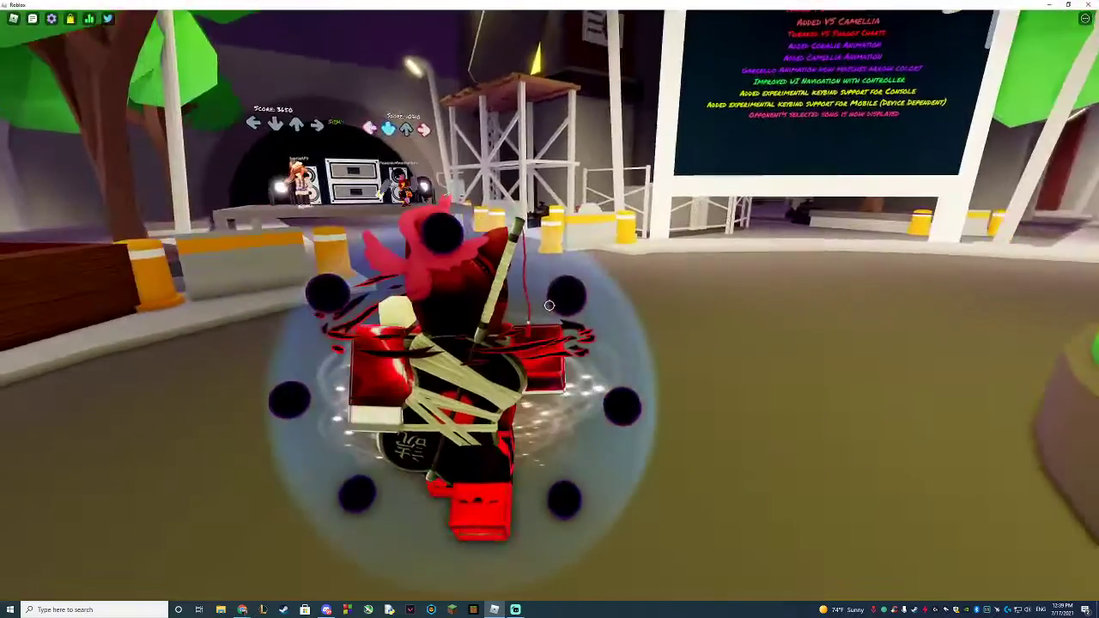
# Ready up at a nearby stage, then cancel waiting for an opponent
pyautogui.press('w')
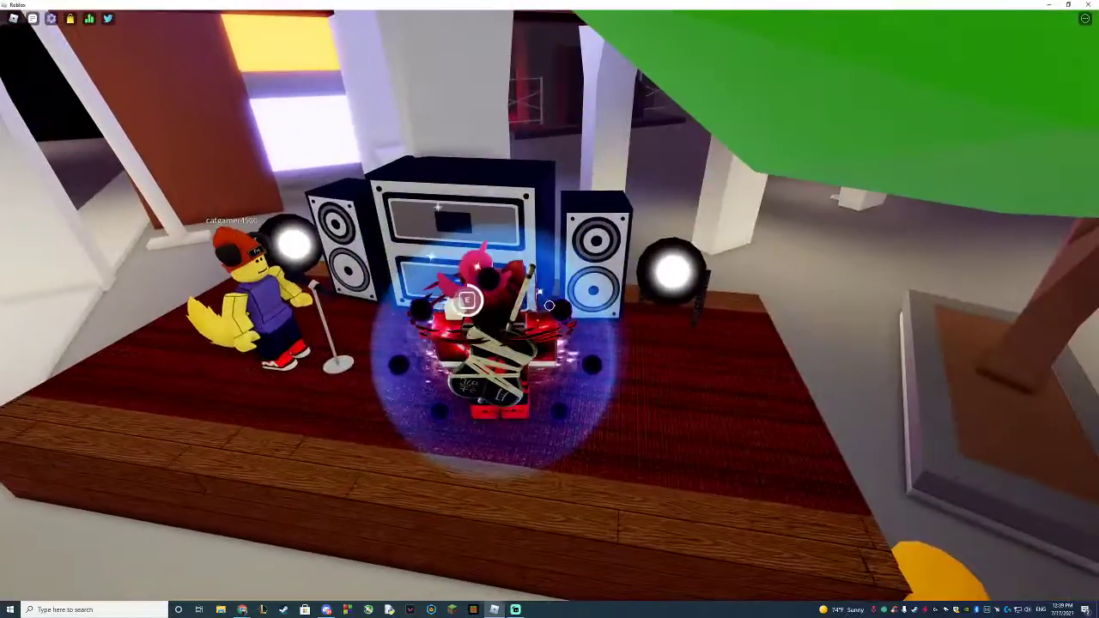
pyautogui.press('e')
pyautogui.moveTo(253, 336); pyautogui.dragTo(254, 342)
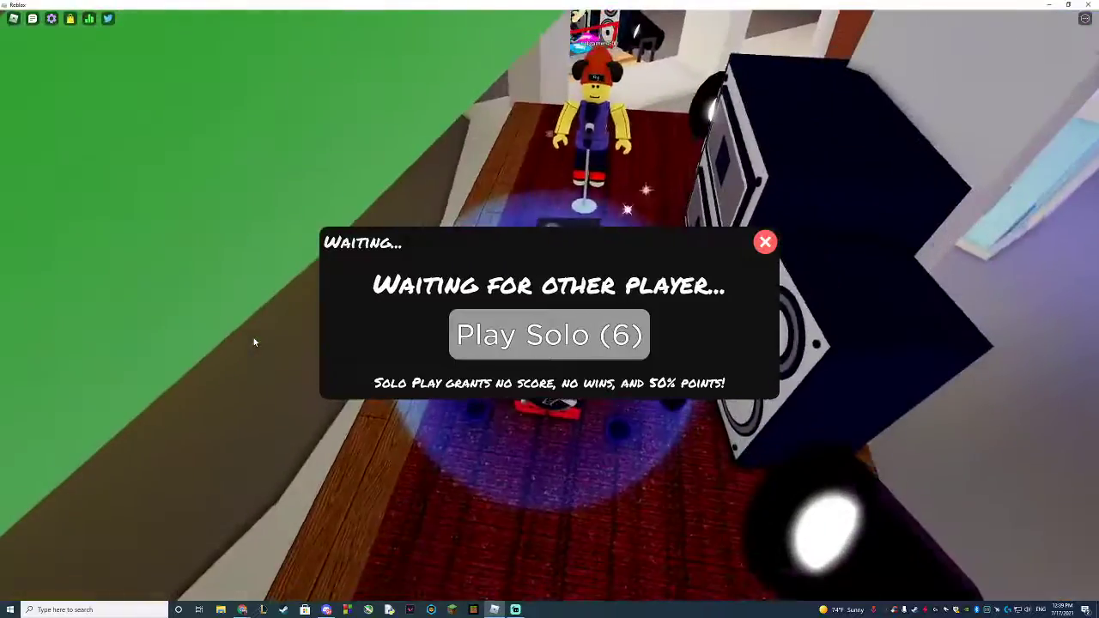
pyautogui.click(764, 242)
# Turn the camera and walk the avatar back to the original stage
pyautogui.moveTo(760, 246); pyautogui.dragTo(549, 309)
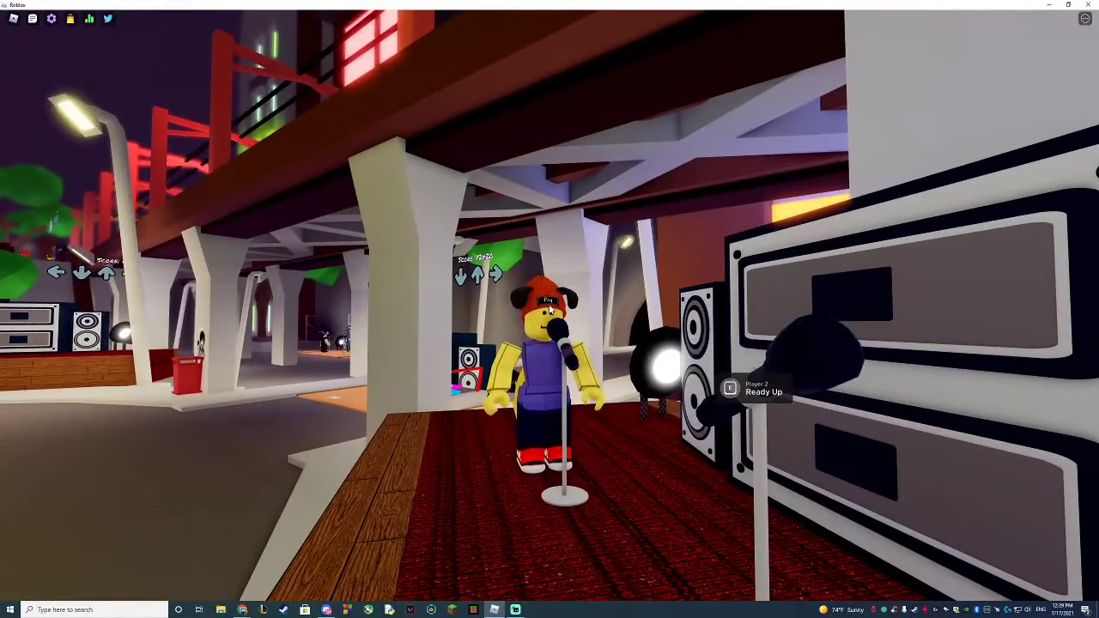
pyautogui.scroll(3)
pyautogui.scroll(-3)
pyautogui.moveTo(548, 304); pyautogui.dragTo(544, 299)
pyautogui.scroll(3)
pyautogui.scroll(-3)
pyautogui.scroll(-3)
pyautogui.press('w')
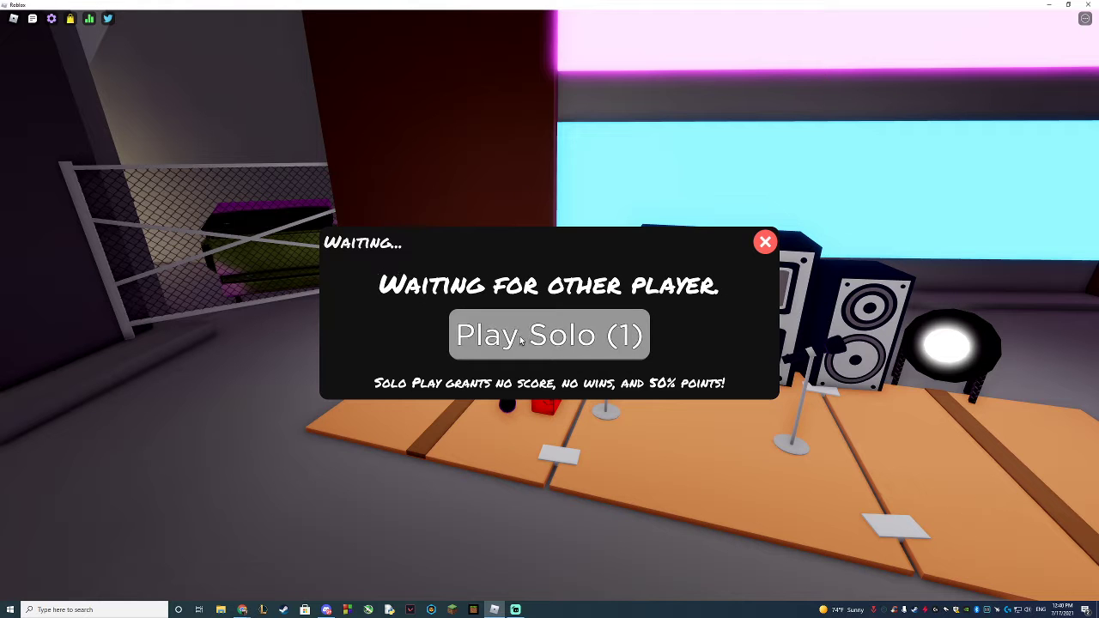
pyautogui.scroll(-3)
# Play solo, choosing Fresh (B-Side) from the B-Side songs on Hard
pyautogui.click(229, 275)
pyautogui.click(197, 228)
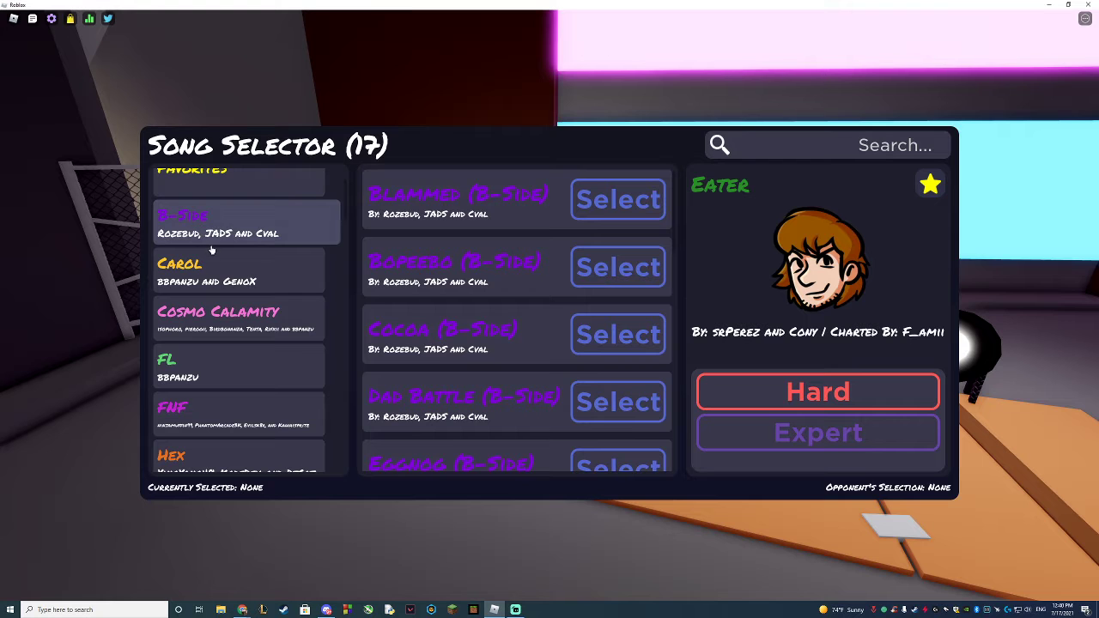
pyautogui.scroll(-3)
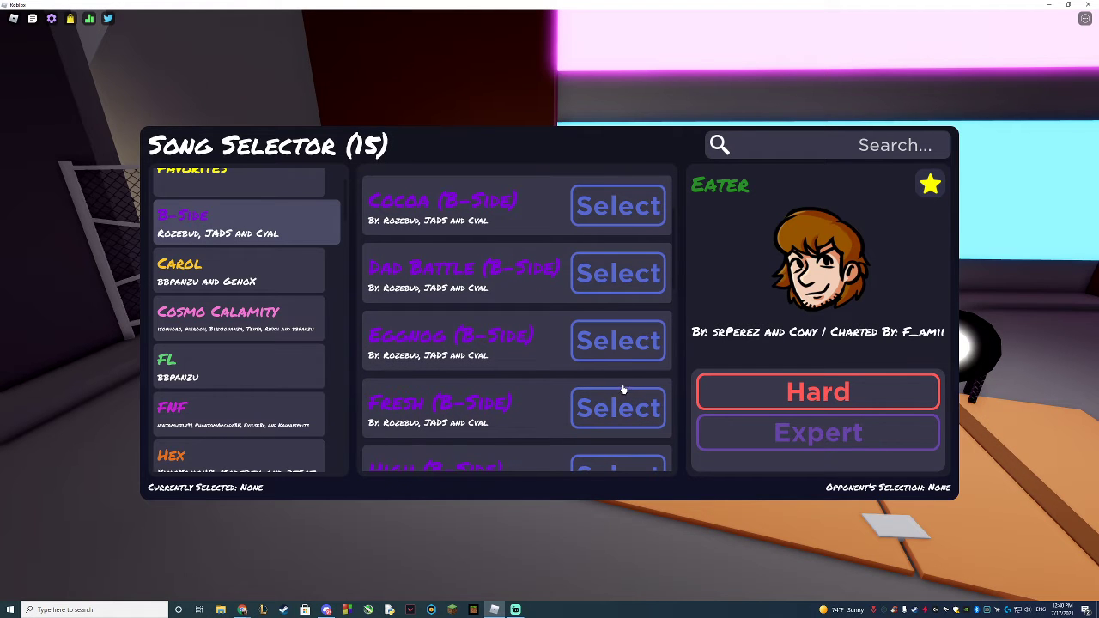
pyautogui.click(629, 404)
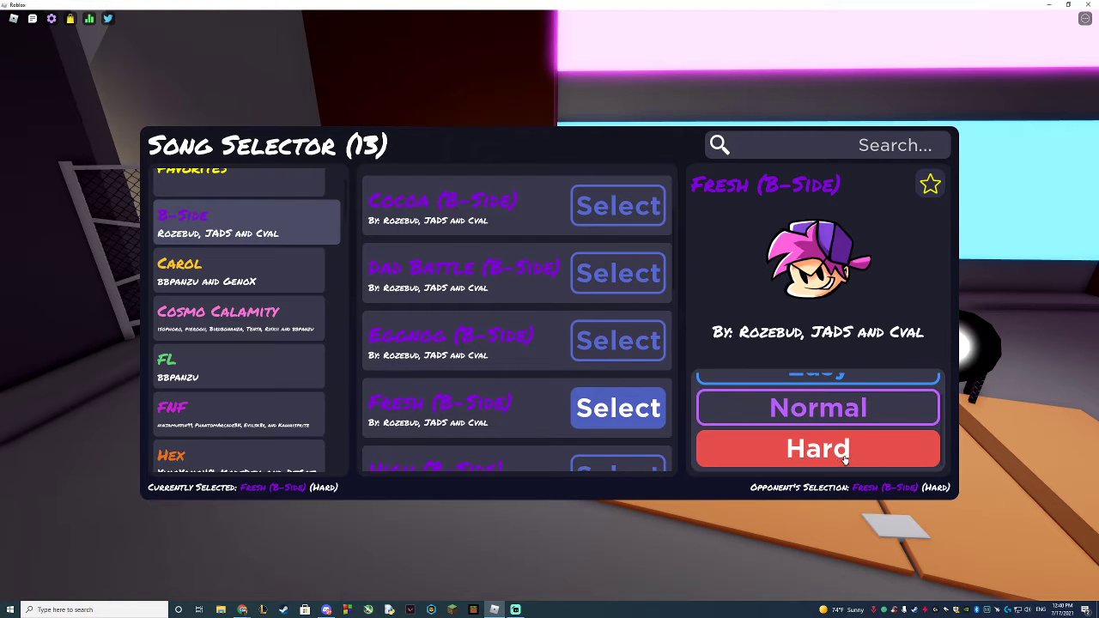
pyautogui.click(842, 458)
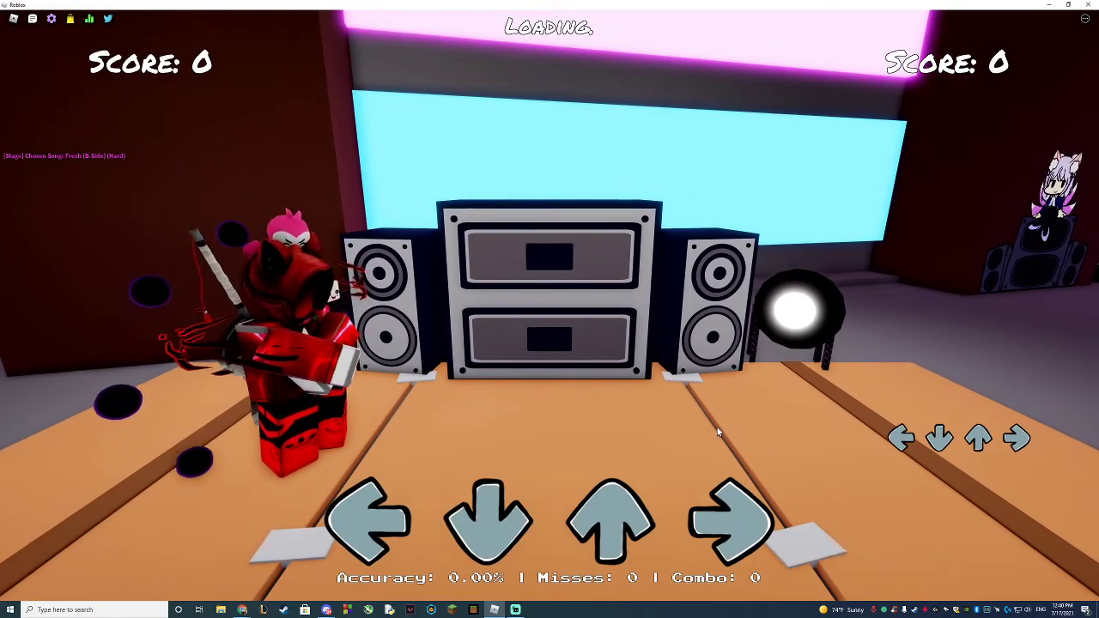
# Hit the opening arrow notes of Fresh (B-Side) on Hard
pyautogui.press('Down')
pyautogui.press('Up')
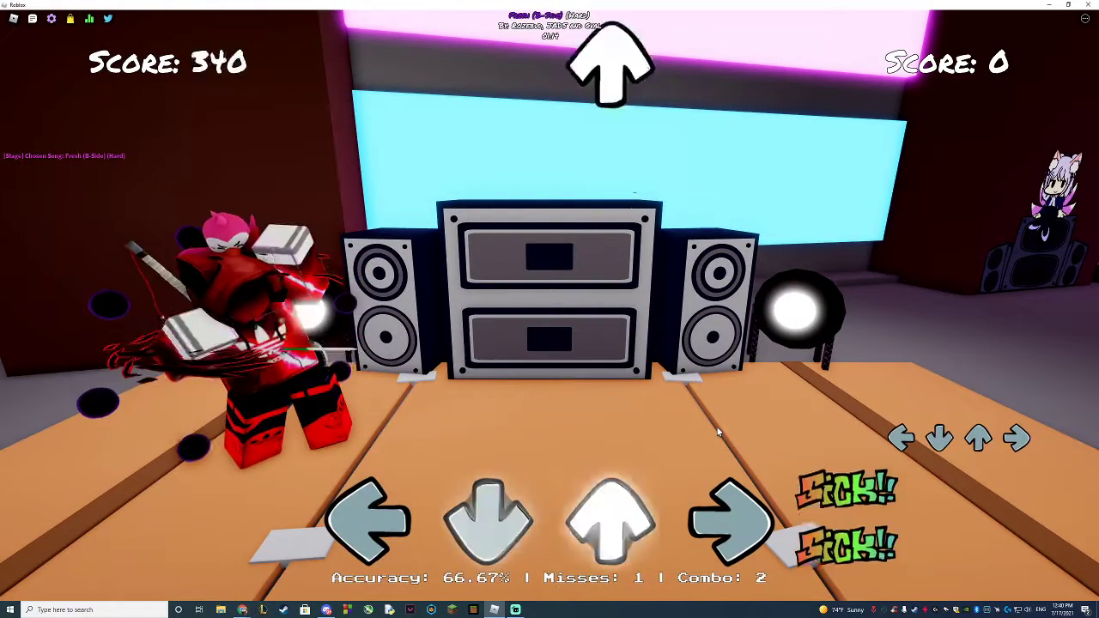
pyautogui.press('Left')
pyautogui.press('Down')
pyautogui.press('Up')
pyautogui.press('Right')
pyautogui.press('Down')
pyautogui.press('Left')
pyautogui.press('Right')
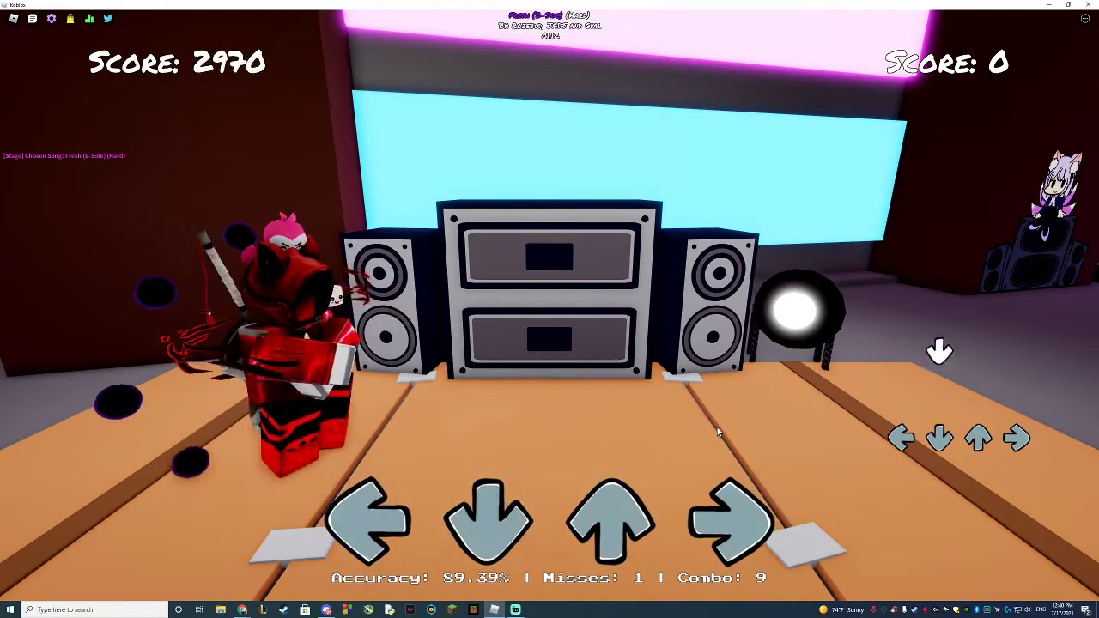
# Hit the second phrase of Up, Down, Left and Right notes
pyautogui.press('Down')
pyautogui.press('Down')
pyautogui.press('Up')
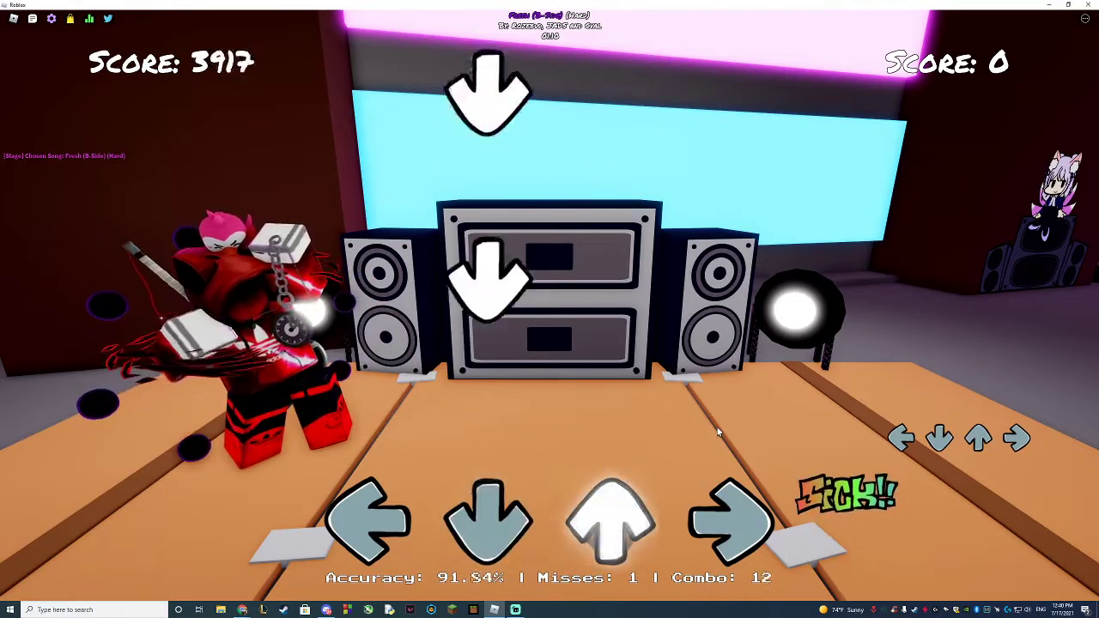
pyautogui.press('Down')
pyautogui.press('Up')
pyautogui.press('Left')
pyautogui.press('Right')
pyautogui.press('Up')
pyautogui.press('Right')
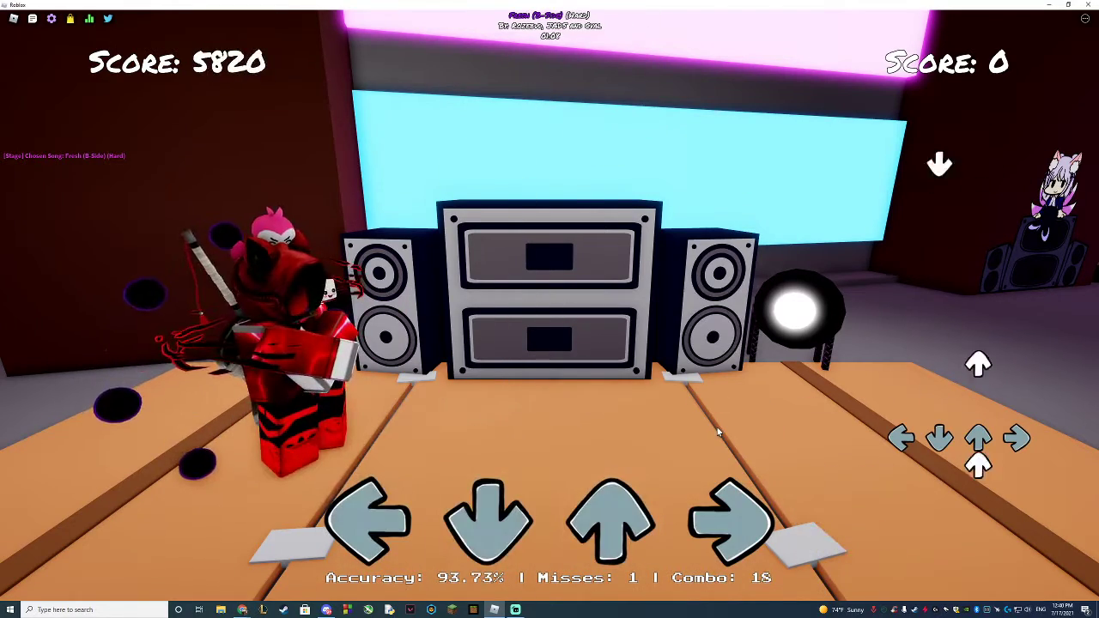
pyautogui.press('Up')
pyautogui.press('Left')
pyautogui.press('Up')
pyautogui.press('Right')
pyautogui.press('Up')
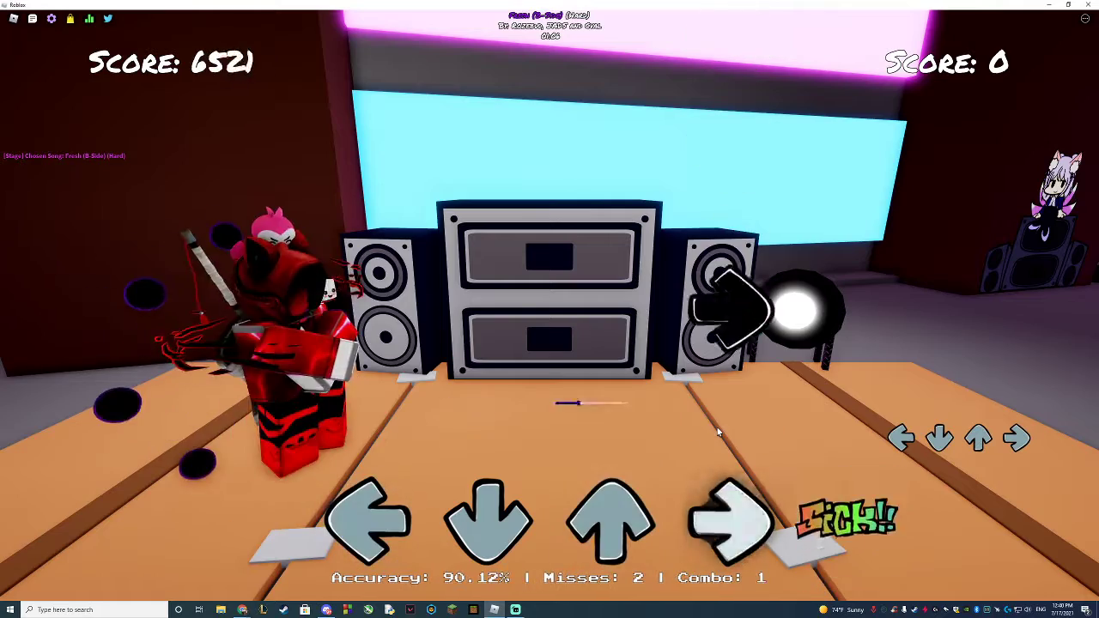
pyautogui.press('Right')
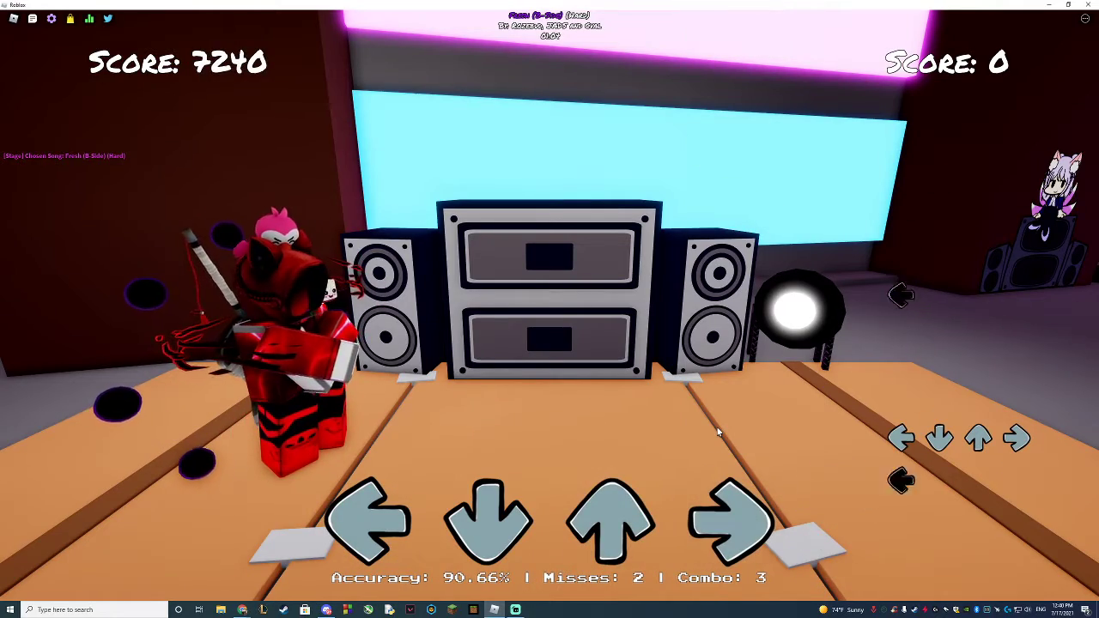
# Hit the Up/Right and Left/Down note pairs in the following phrase
pyautogui.press('Up')
pyautogui.press('Right')
pyautogui.press('Left')
pyautogui.press('Right')
pyautogui.press('Up')
pyautogui.press('Left')
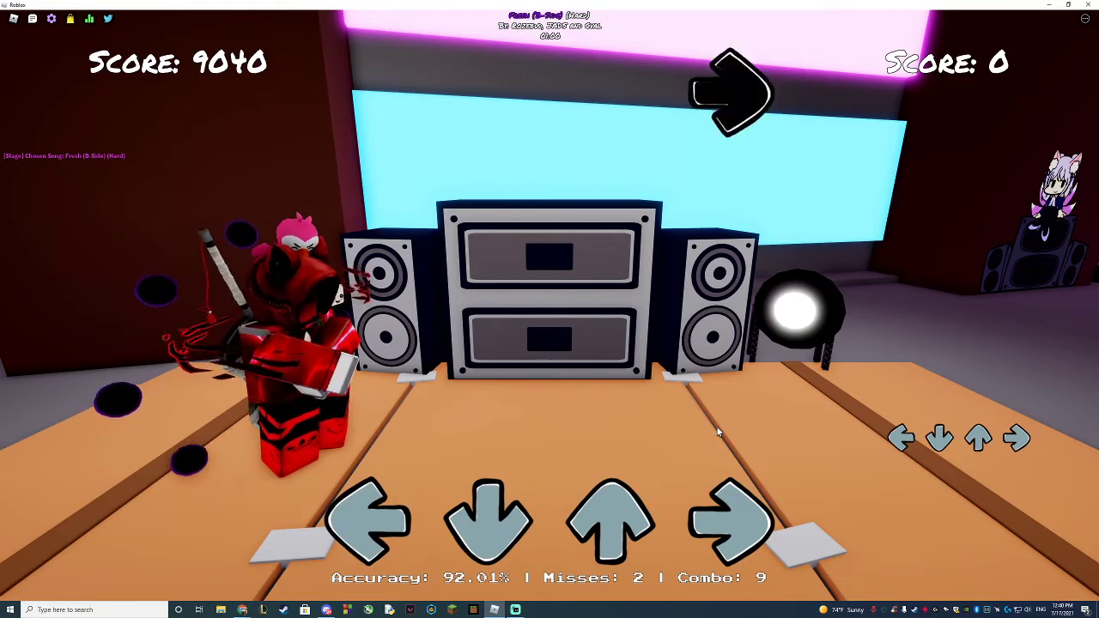
pyautogui.press('Down')
pyautogui.press('Left')
pyautogui.press('Up')
pyautogui.press('Up')
pyautogui.press('Right')
pyautogui.press('Right')
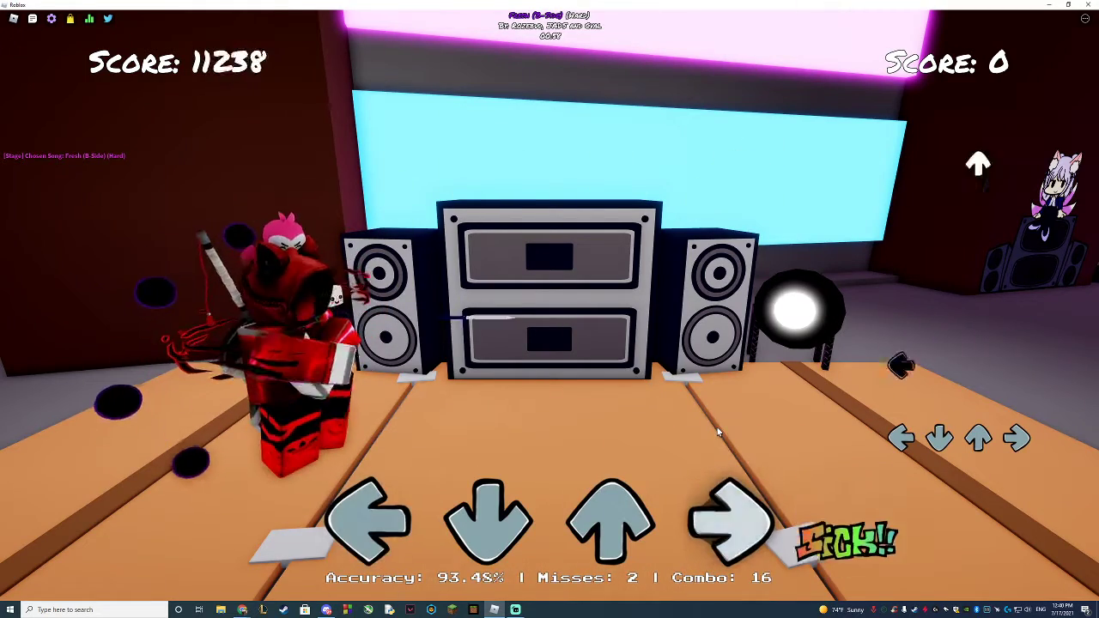
# Hit the short Up, Down and Left run of notes
pyautogui.press('Up')
pyautogui.press('Down')
pyautogui.press('Left')
pyautogui.press('Down')
pyautogui.press('Up')
pyautogui.press('Down')
pyautogui.press('Up')
pyautogui.press('Left')
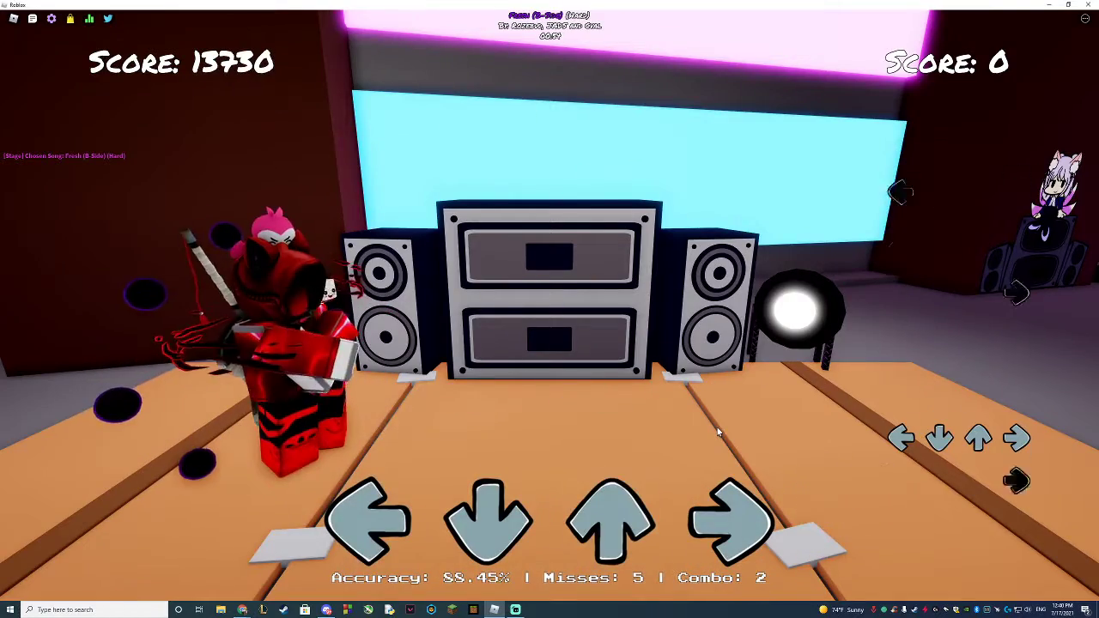
# Hit the long run of paired arrow notes without a break
pyautogui.press('Left')
pyautogui.press('Right')
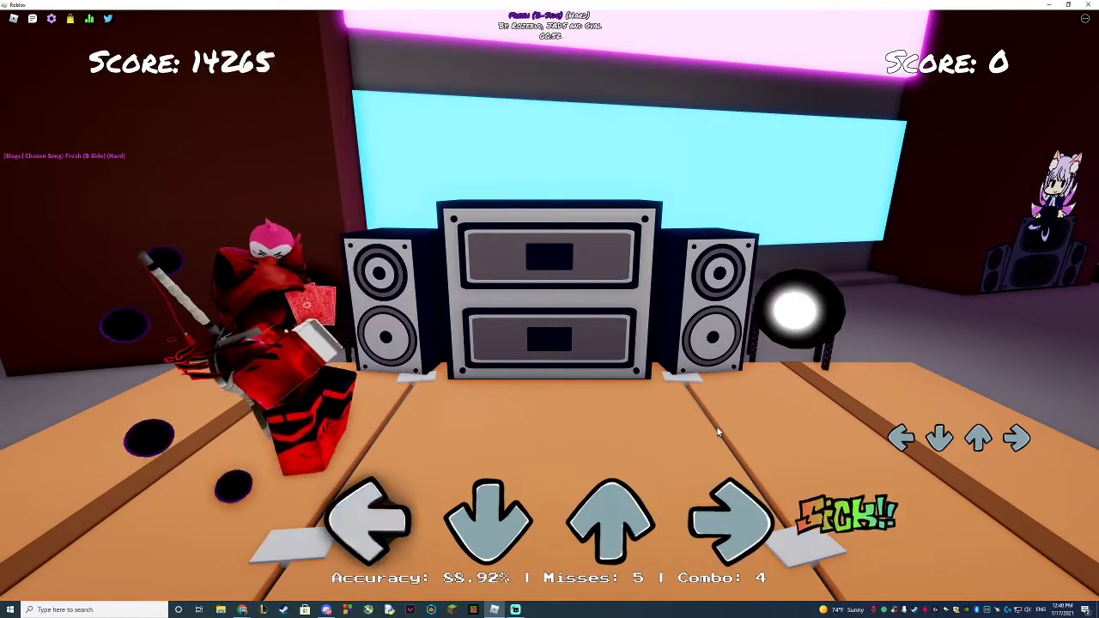
pyautogui.press('Left')
pyautogui.press('Down')
pyautogui.press('Up')
pyautogui.press('Right')
pyautogui.press('Left')
pyautogui.press('Up')
pyautogui.press('Down')
pyautogui.press('Right')
pyautogui.press('Up')
pyautogui.press('Down')
pyautogui.press('Left')
pyautogui.press('Up')
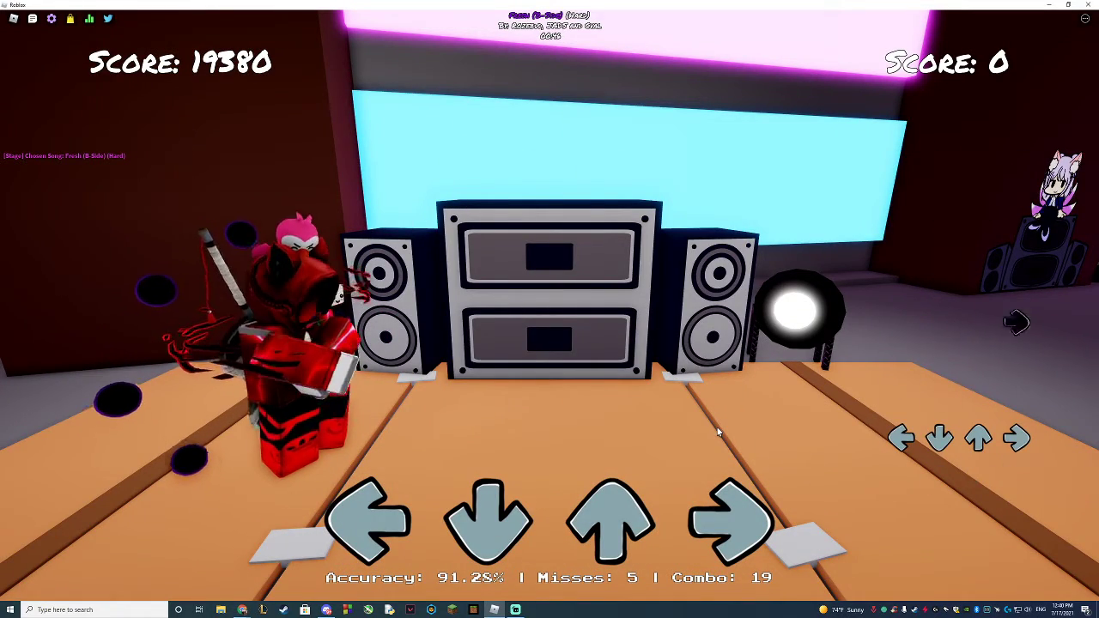
# Hit the all-direction chord and follow-up notes to extend the combo
pyautogui.press('Right')
pyautogui.press('Up')
pyautogui.press('Right')
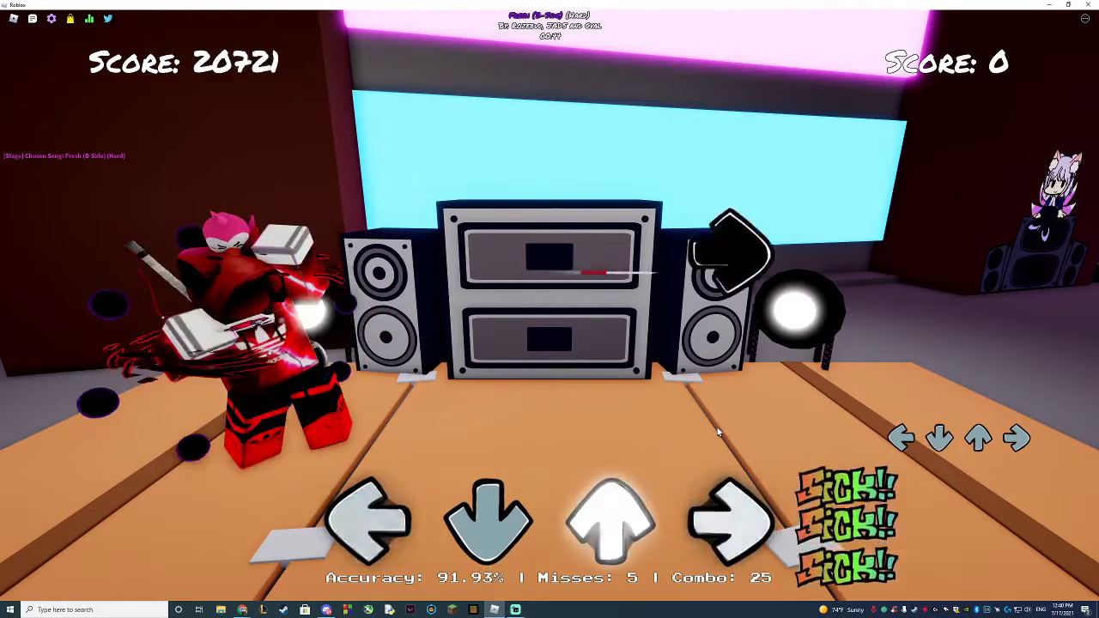
pyautogui.press('Down')
pyautogui.press('Left')
pyautogui.press('Up')
pyautogui.press('Right')
pyautogui.press('Right')
pyautogui.press('Down')
pyautogui.press('Down')
pyautogui.press('Up')
pyautogui.press('Up')
pyautogui.press('Left')
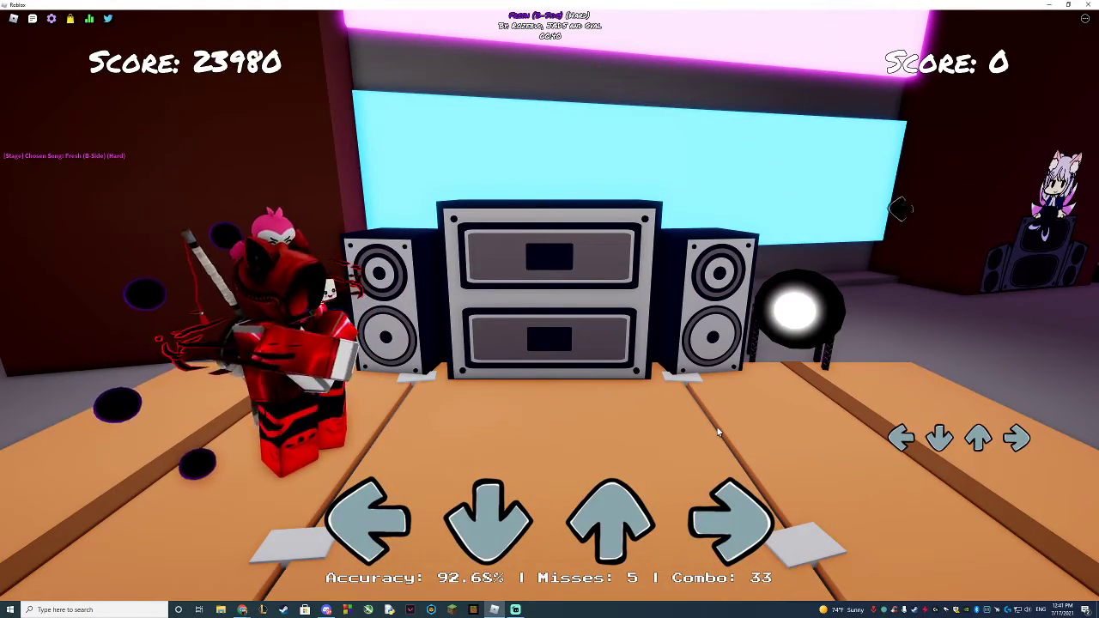
# Hit the next run of notes, including a held Down note
pyautogui.press('Up')
pyautogui.press('Down')
pyautogui.press('Right')
pyautogui.press('Down')
pyautogui.press('Up')
pyautogui.press('Down')
pyautogui.press('Right')
pyautogui.press('Up')
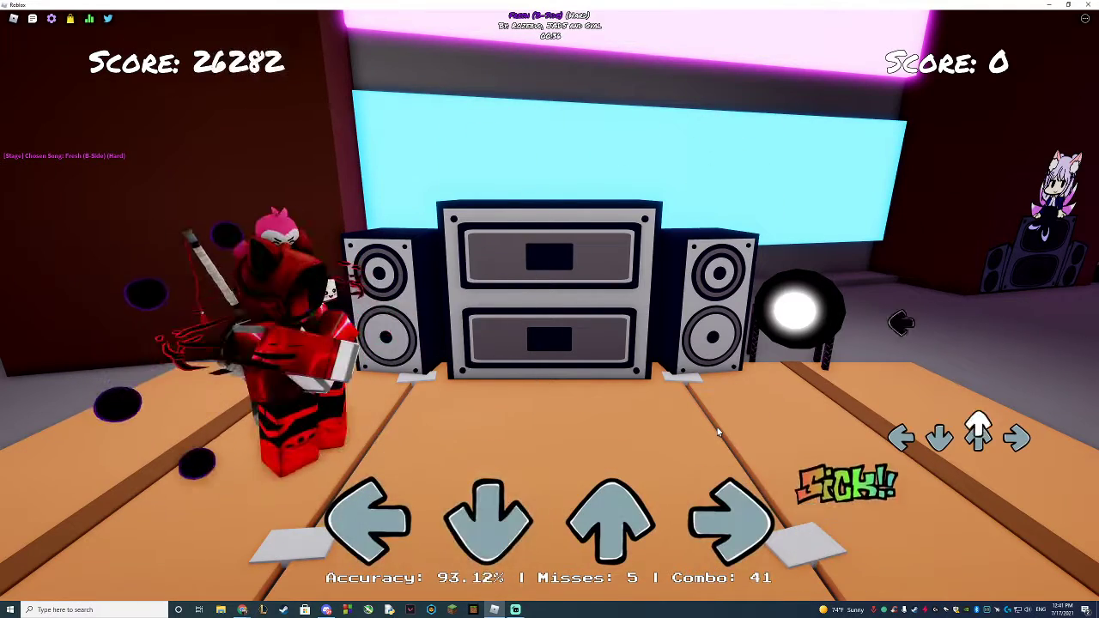
# Try to hit the dense note pattern
pyautogui.press('Up')
pyautogui.press('Down')
pyautogui.press('Right')
pyautogui.press('Down')
pyautogui.press('Left')
pyautogui.press('Right')
pyautogui.press('Right')
# Open and dismiss the game menu with Escape, then recover on the next notes
pyautogui.press('Escape')
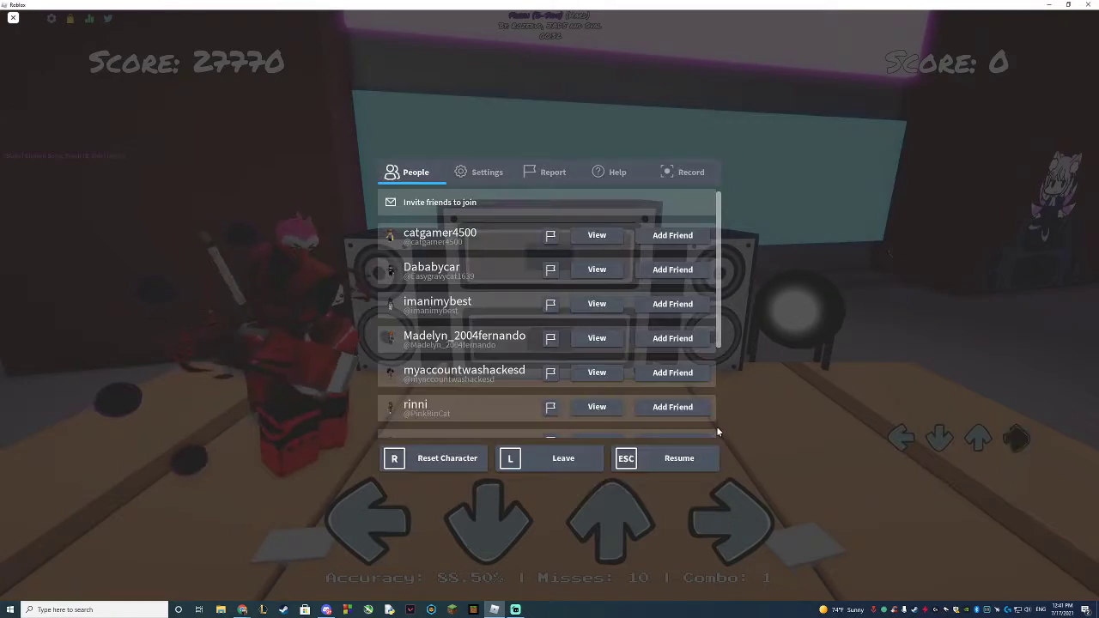
pyautogui.press('Escape')
pyautogui.press('Escape')
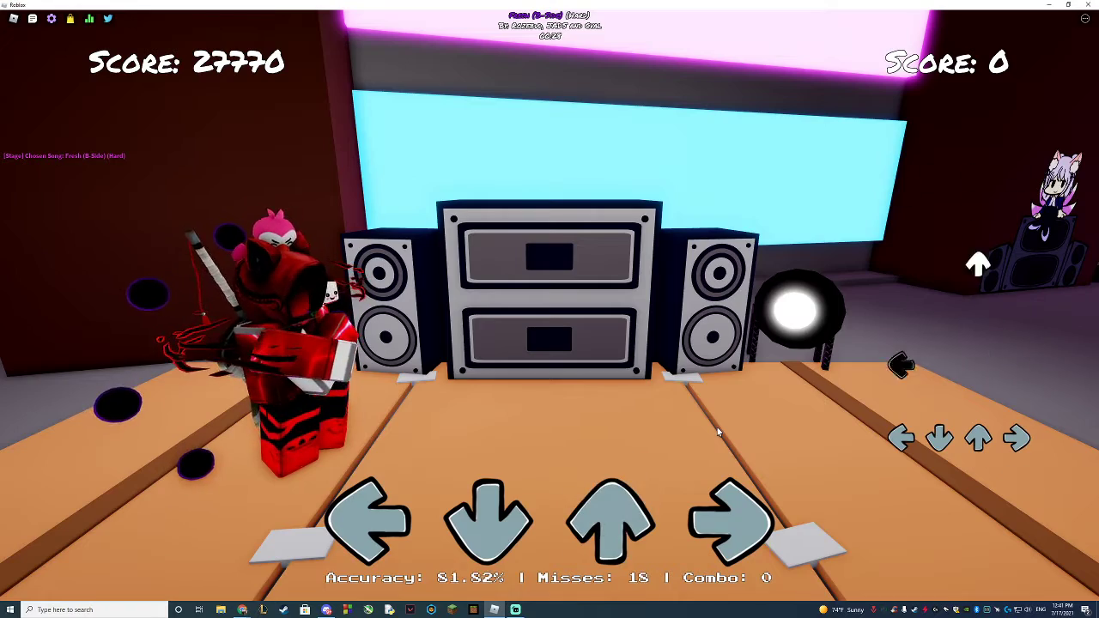
pyautogui.press('Up')
pyautogui.press('Right')
pyautogui.press('Down')
pyautogui.press('Left')
pyautogui.press('Down')
pyautogui.press('Left')
pyautogui.press('Right')
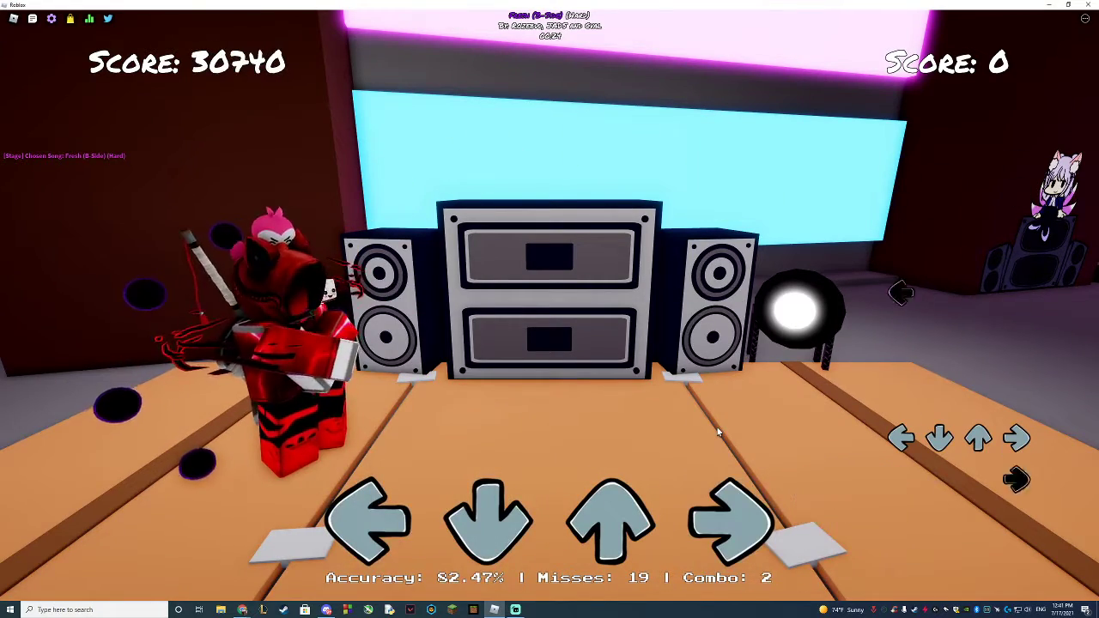
# Hit the fast note sequence for a combo, ending on a Left note
pyautogui.press('Right')
pyautogui.press('Left')
pyautogui.press('Down')
pyautogui.press('Up')
pyautogui.press('Left')
pyautogui.press('Up')
pyautogui.press('Right')
pyautogui.press('Down')
pyautogui.press('Right')
pyautogui.press('Left')
pyautogui.press('Up')
pyautogui.press('Down')
pyautogui.press('Left')
pyautogui.press('Up')
pyautogui.press('Left')
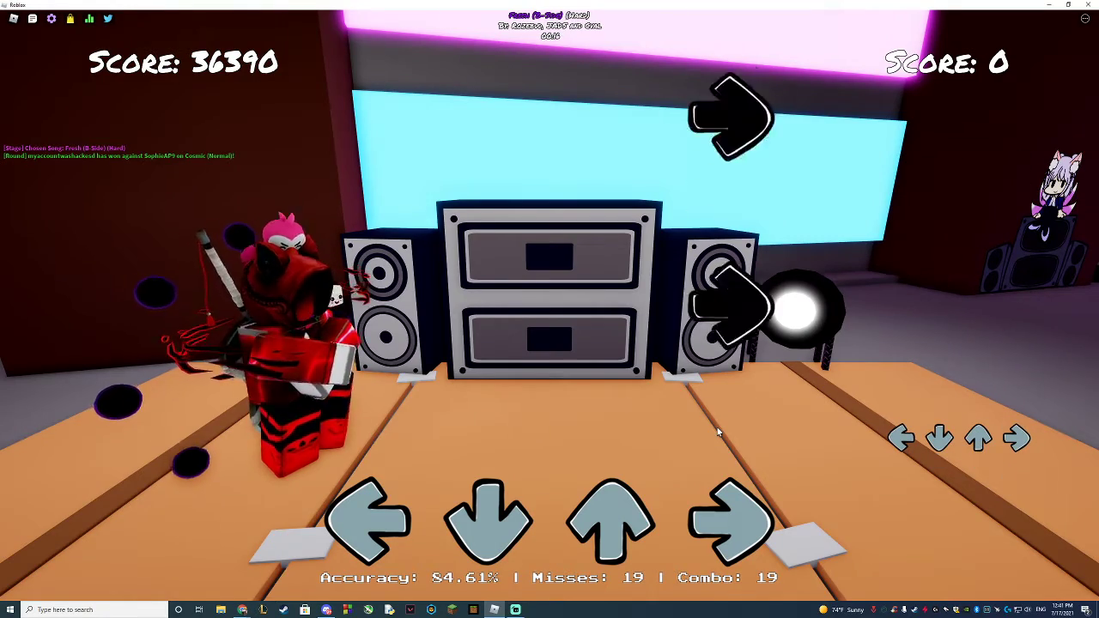
# Hit the next burst of notes and keep the combo going
pyautogui.press('Right')
pyautogui.press('Down')
pyautogui.press('Up')
pyautogui.press('Right')
pyautogui.press('Up')
pyautogui.press('Left')
pyautogui.press('Up')
pyautogui.press('Right')
pyautogui.press('Down')
pyautogui.press('Down')
pyautogui.press('Left')
pyautogui.press('Up')
pyautogui.press('Up')
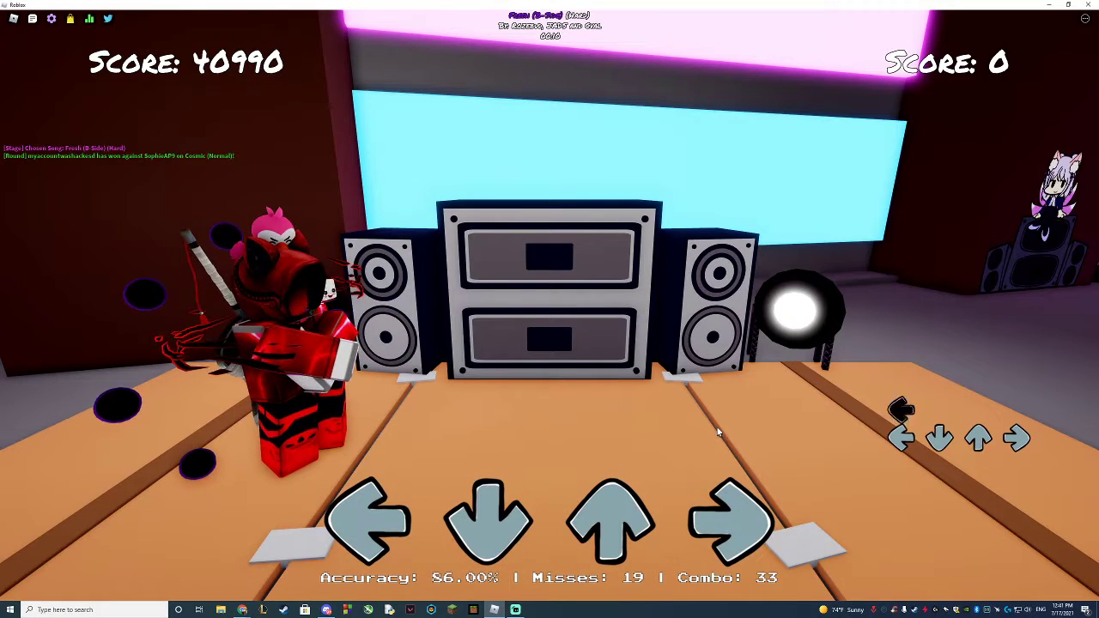
# Hit the alternating Down/Up notes and the Left and Right pair
pyautogui.press('Down')
pyautogui.press('Up')
pyautogui.press('Down')
pyautogui.press('Up')
pyautogui.press('Left')
pyautogui.press('Right')
pyautogui.press('Left')
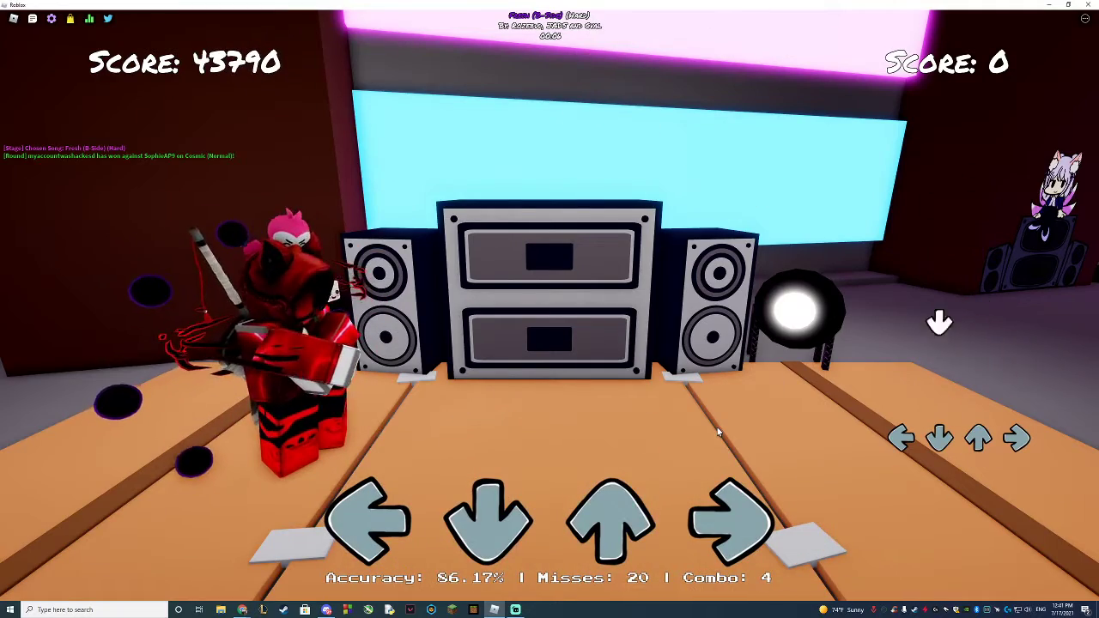
# Hit the final notes so the song ends at 46,790 points
pyautogui.press('Down')
pyautogui.press('Up')
pyautogui.press('Up')
pyautogui.press('Down')
pyautogui.press('Down')
pyautogui.press('Up')
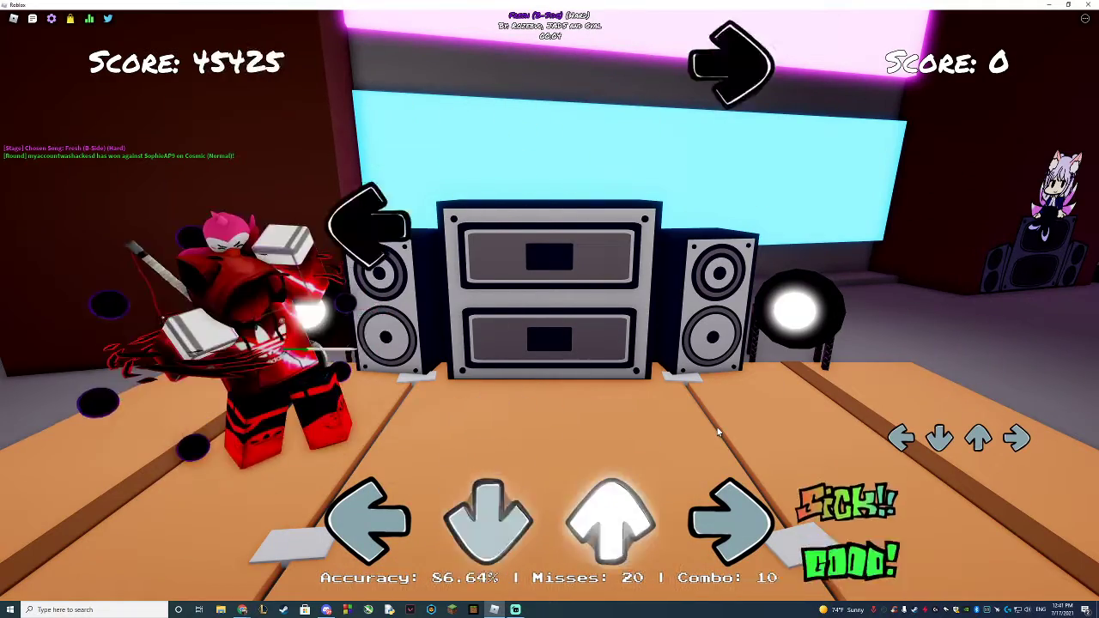
pyautogui.press('Right')
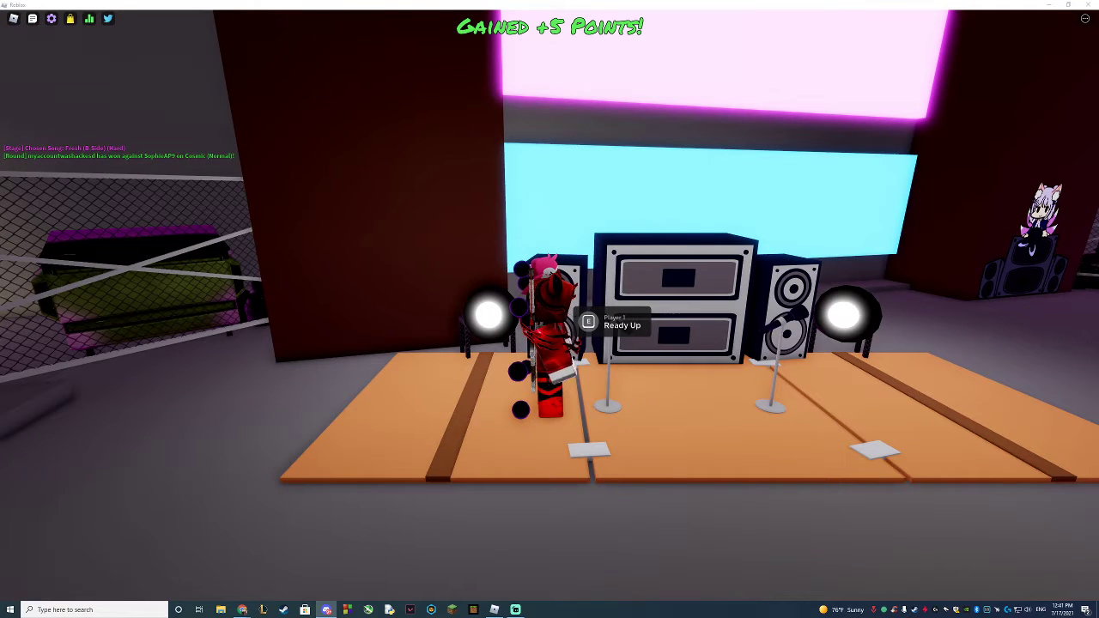
# Orbit the camera around the stage, then choose Play Solo
pyautogui.moveTo(330, 115); pyautogui.dragTo(750, 357)
pyautogui.press('e')
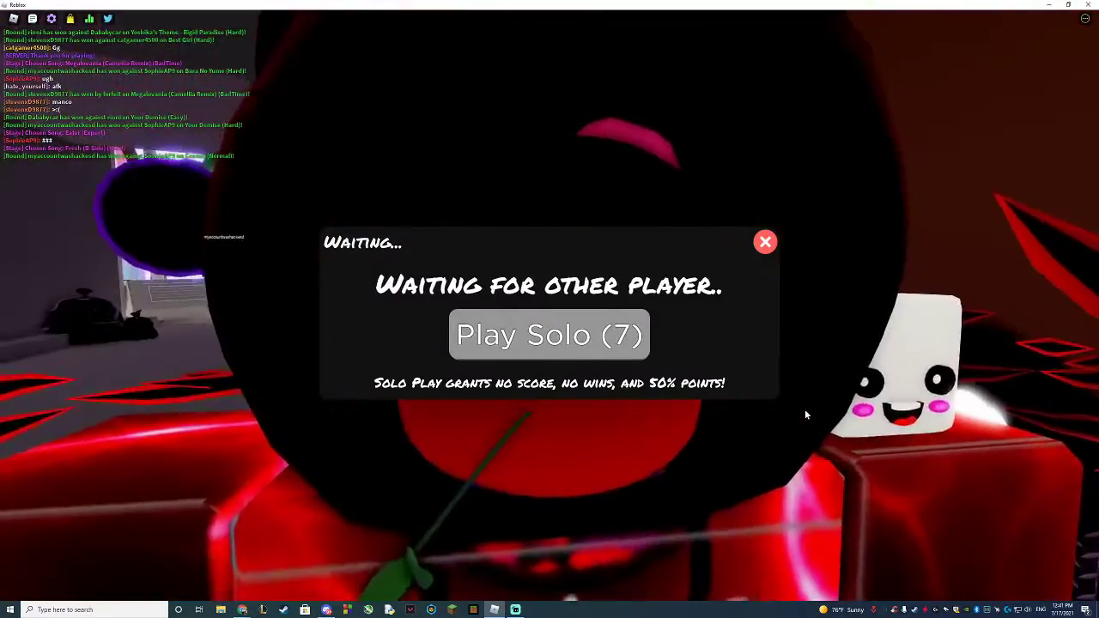
pyautogui.moveTo(804, 409); pyautogui.dragTo(728, 395)
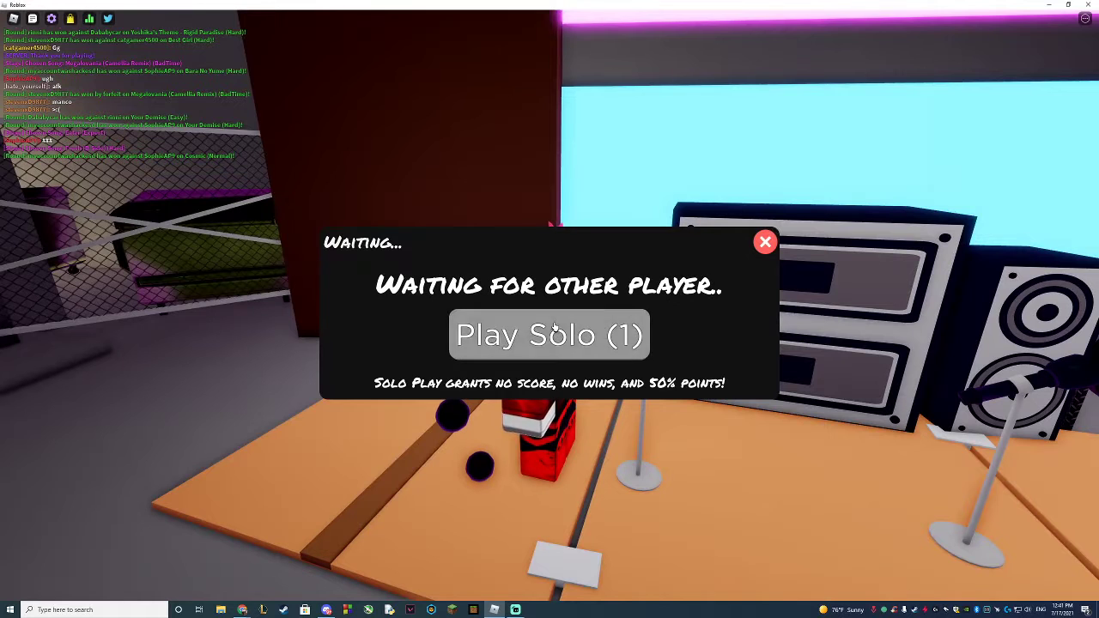
pyautogui.click(573, 337)
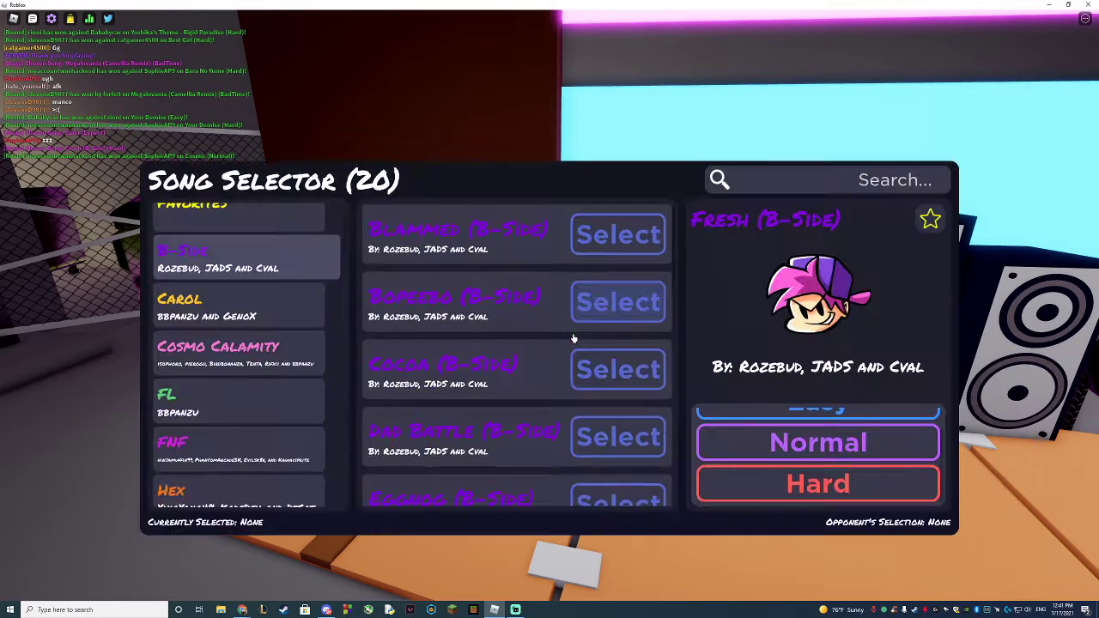
pyautogui.scroll(-3)
# Browse the Kapi, Hex and Tricky categories, previewing Madness, Improbable Outset and Hell Clown
pyautogui.click(251, 321)
pyautogui.click(247, 270)
pyautogui.scroll(-3)
pyautogui.scroll(-3)
pyautogui.scroll(-3)
pyautogui.click(206, 351)
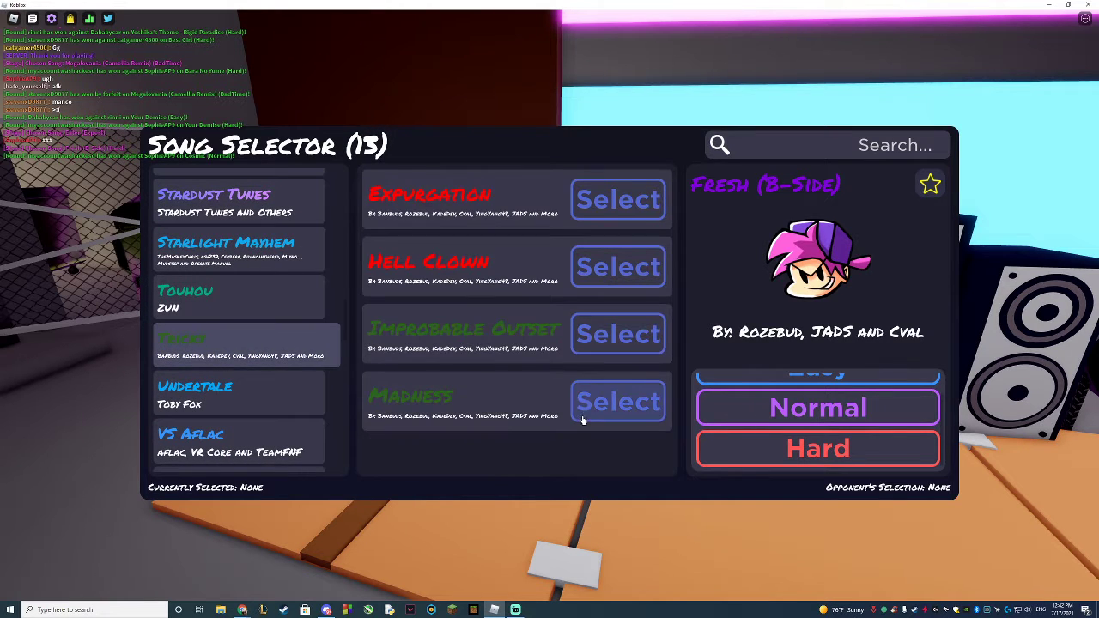
pyautogui.click(618, 401)
pyautogui.click(627, 342)
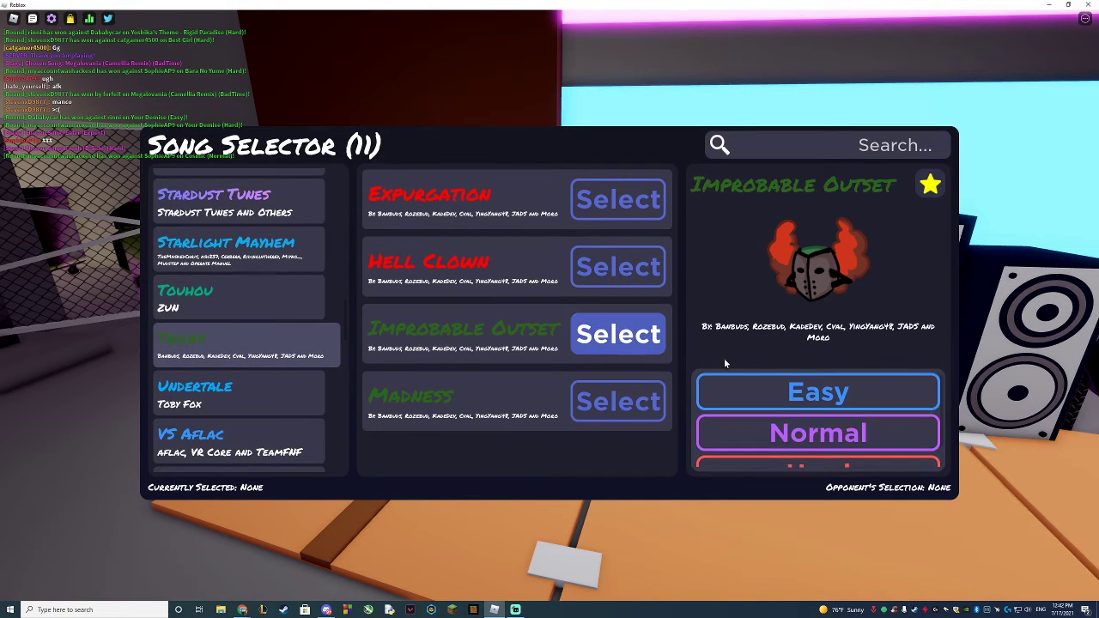
pyautogui.click(618, 267)
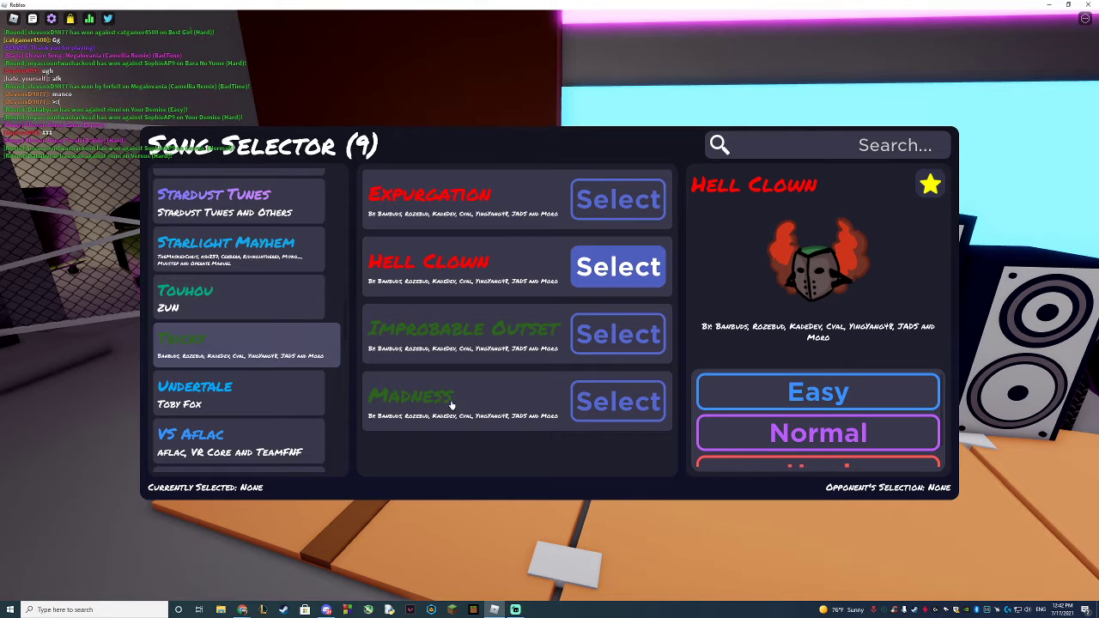
# Select Ron from the VS Bob category and choose Hard difficulty
pyautogui.click(199, 395)
pyautogui.scroll(-3)
pyautogui.click(240, 296)
pyautogui.click(262, 333)
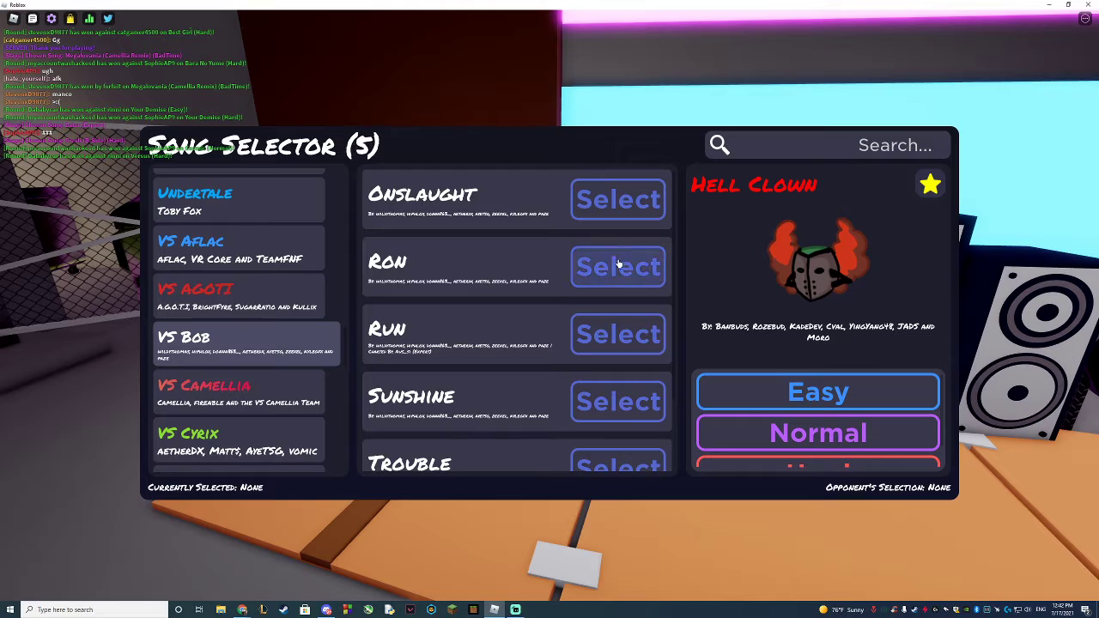
pyautogui.click(618, 267)
pyautogui.scroll(-3)
pyautogui.click(816, 449)
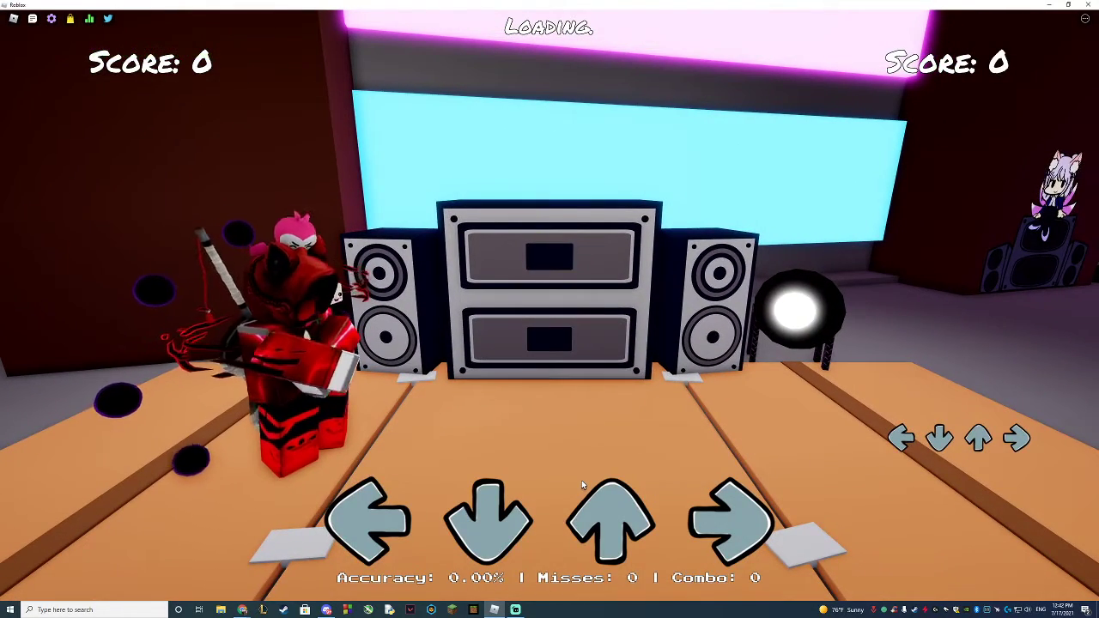
# Hit the song's opening arrow notes and keep the combo going
pyautogui.press('Down')
pyautogui.press('Right')
pyautogui.press('Up')
pyautogui.press('Up')
pyautogui.press('Left')
pyautogui.press('Down')
pyautogui.press('Right')
pyautogui.press('Left')
pyautogui.press('Right')
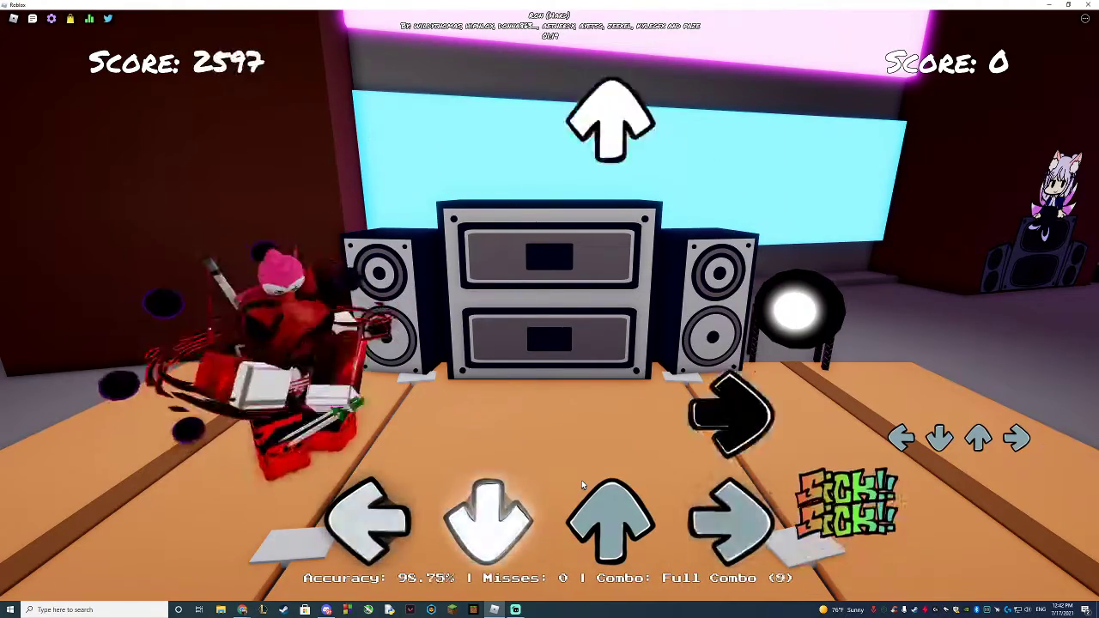
pyautogui.press('Left')
pyautogui.press('Down')
pyautogui.press('Up')
pyautogui.press('Up')
pyautogui.press('Down')
pyautogui.press('Right')
pyautogui.press('Down')
pyautogui.press('Down')
pyautogui.press('Left')
pyautogui.press('Right')
pyautogui.press('Down')
pyautogui.press('Up')
pyautogui.press('Down')
pyautogui.press('Right')
pyautogui.press('Right')
pyautogui.press('Right')
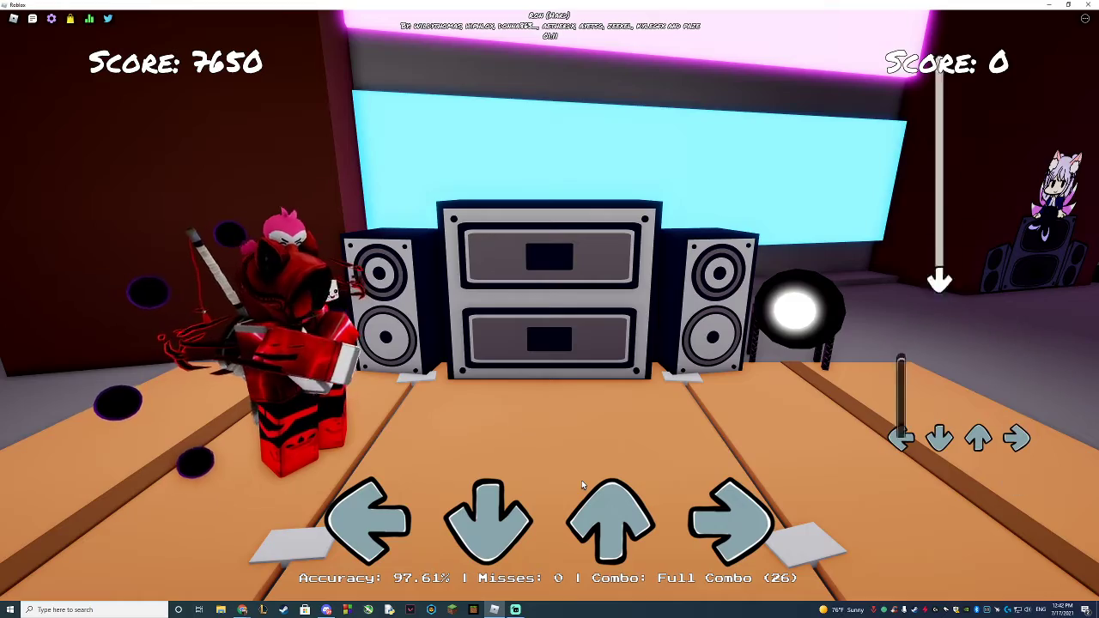
# Hit the next run of arrows, including the dense note pattern
pyautogui.press('Up')
pyautogui.press('Right')
pyautogui.press('Down')
pyautogui.press('Right')
pyautogui.press('Left')
pyautogui.press('Left')
pyautogui.press('Down')
pyautogui.press('Down')
pyautogui.press('Left')
pyautogui.press('Down')
pyautogui.press('Up')
pyautogui.press('Right')
pyautogui.press('Down')
pyautogui.press('Right')
pyautogui.press('Right')
pyautogui.press('Up')
pyautogui.press('Down')
pyautogui.press('Left')
pyautogui.press('Up')
pyautogui.press('Right')
pyautogui.press('Down')
pyautogui.press('Up')
pyautogui.press('Up')
pyautogui.press('Right')
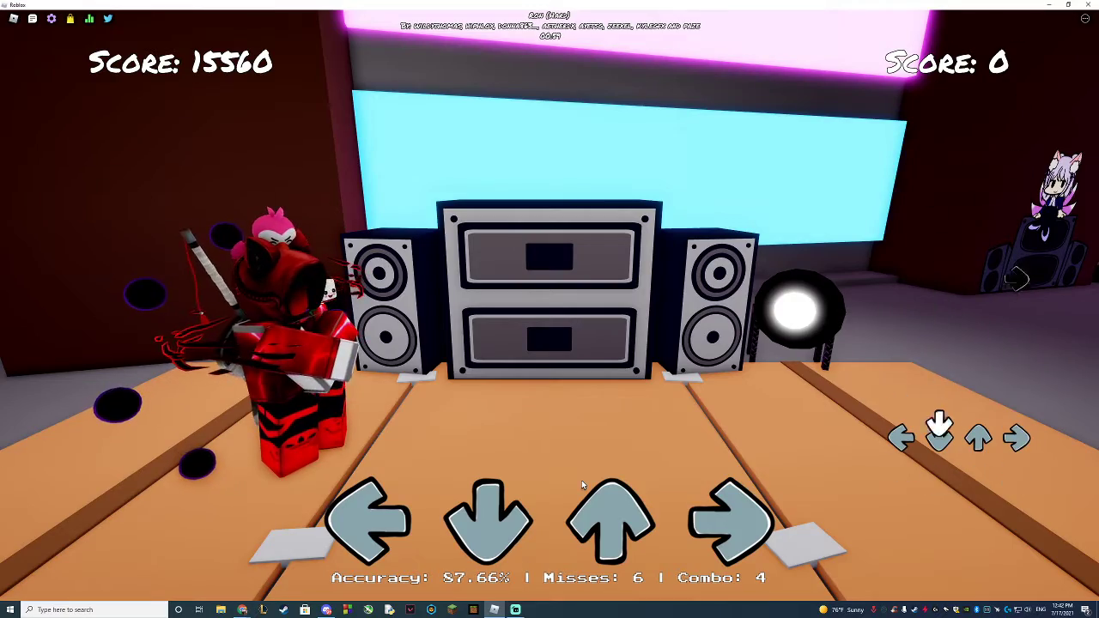
# Hit the fast note sequence and the following burst to extend the combo
pyautogui.press('Up')
pyautogui.press('Down')
pyautogui.press('Left')
pyautogui.press('Right')
pyautogui.press('Up')
pyautogui.press('Down')
pyautogui.press('Right')
pyautogui.press('Up')
pyautogui.press('Right')
pyautogui.press('Down')
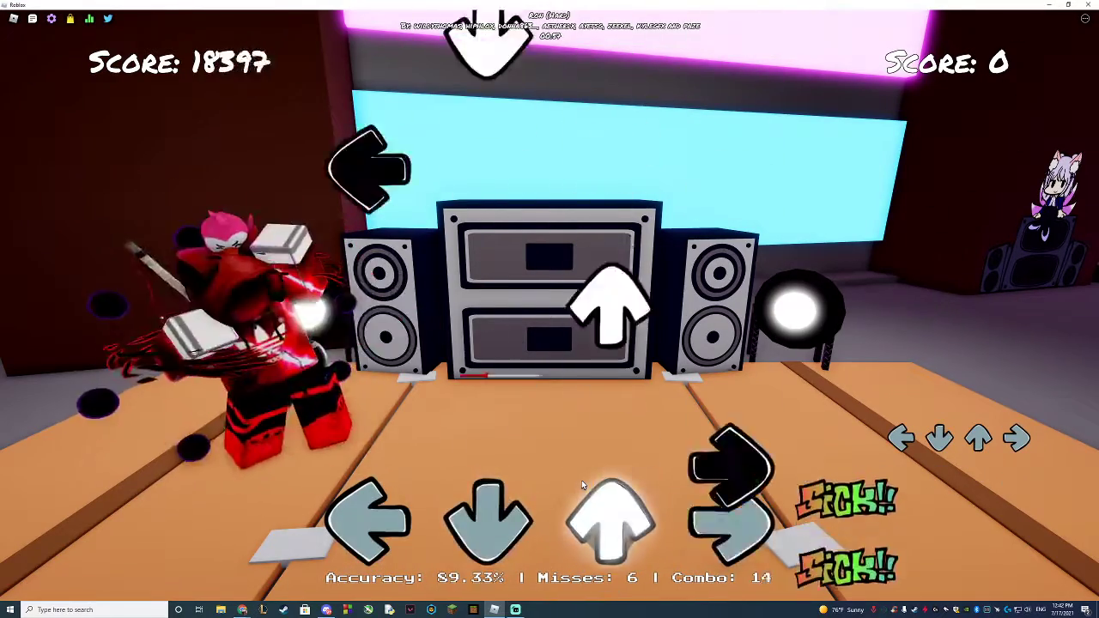
pyautogui.press('Down')
pyautogui.press('Right')
pyautogui.press('Left')
pyautogui.press('Down')
pyautogui.press('Up')
pyautogui.press('Up')
pyautogui.press('Left')
pyautogui.press('Down')
pyautogui.press('Down')
pyautogui.press('Up')
pyautogui.press('Up')
pyautogui.press('Left')
pyautogui.press('Left')
pyautogui.press('Down')
pyautogui.press('Up')
pyautogui.press('Right')
pyautogui.press('Right')
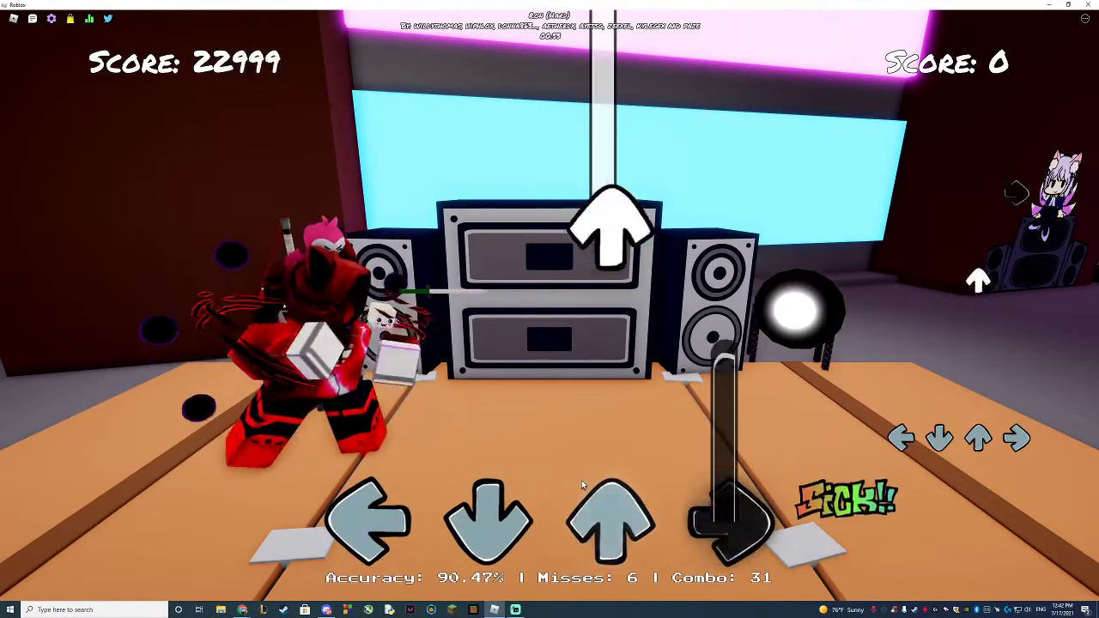
pyautogui.press('Up')
pyautogui.press('Right')
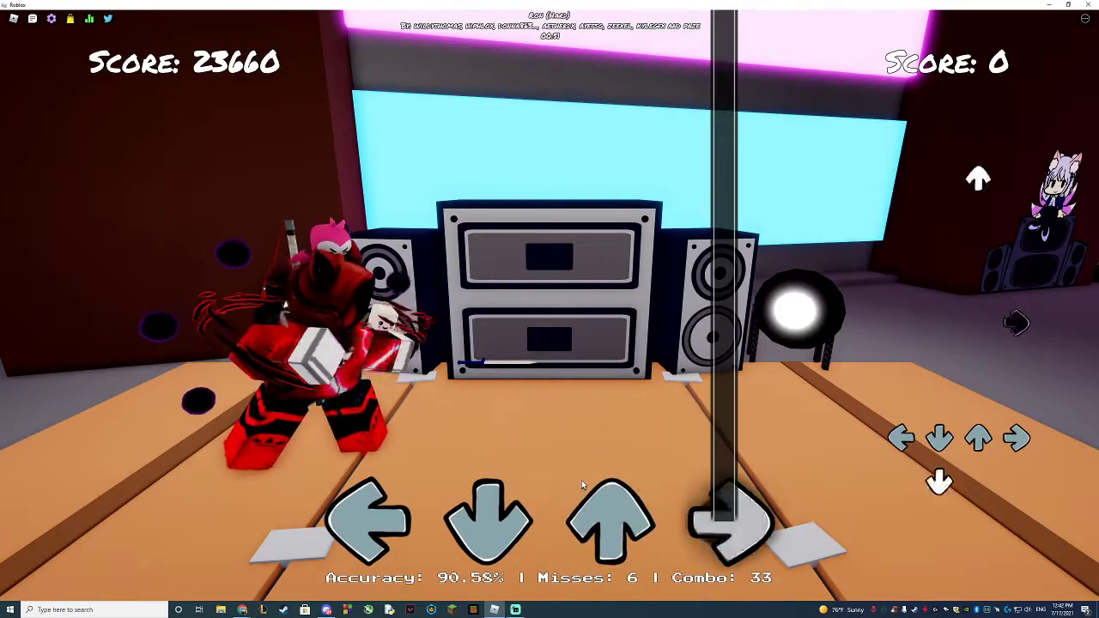
# Hold the long down and left notes, then recover and rebuild the combo
pyautogui.press('Down')
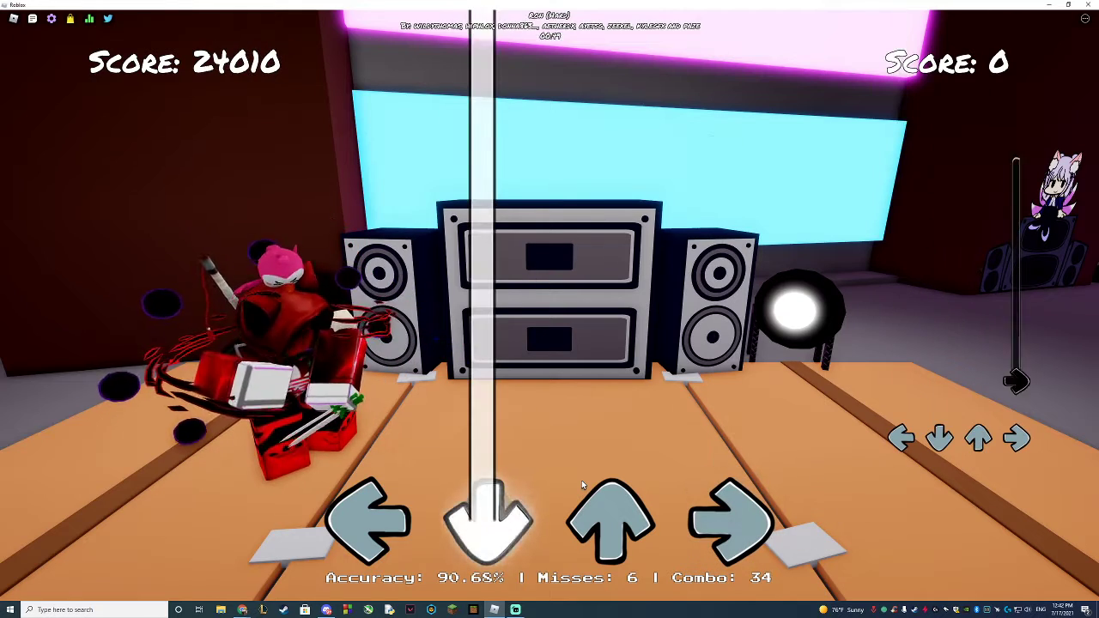
pyautogui.press('Left')
pyautogui.press('Left')
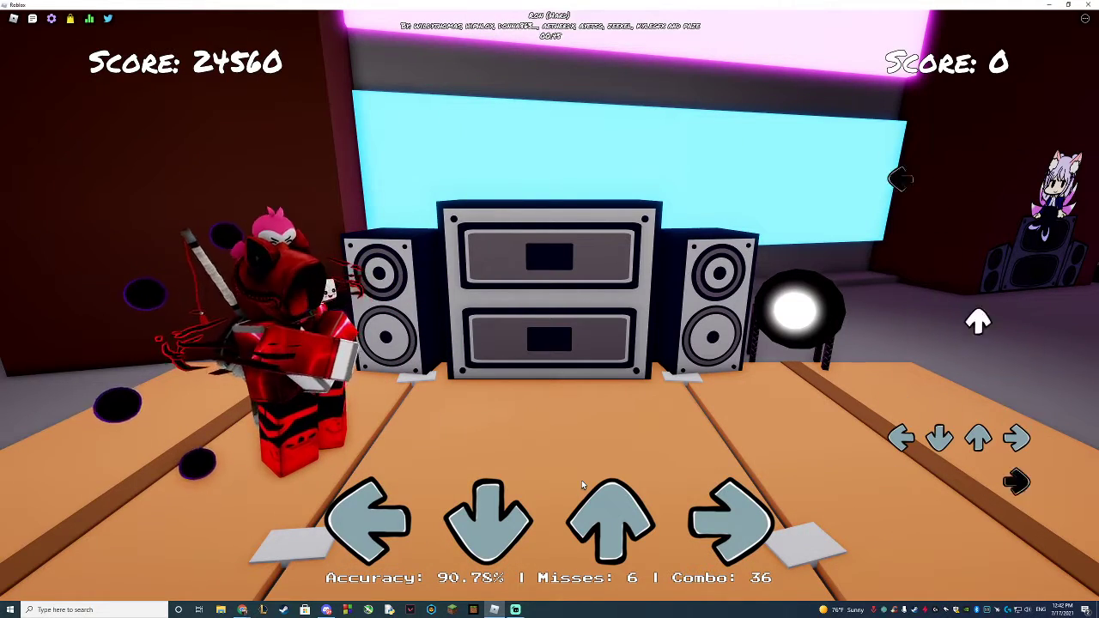
pyautogui.press('Up')
pyautogui.press('Down')
pyautogui.press('Right')
pyautogui.press('Left')
pyautogui.press('Left')
pyautogui.press('Down')
pyautogui.press('Up')
pyautogui.press('Right')
pyautogui.press('Down')
pyautogui.press('Down')
pyautogui.press('Up')
pyautogui.press('Left')
pyautogui.press('Down')
pyautogui.press('Right')
pyautogui.press('Left')
pyautogui.press('Up')
pyautogui.press('Right')
# Hit the next arrow run, releasing the hold for the notes that follow
pyautogui.press('Up')
pyautogui.press('Left')
pyautogui.press('Up')
pyautogui.press('Right')
pyautogui.press('Down')
pyautogui.press('Left')
pyautogui.press('Left')
pyautogui.press('Up')
pyautogui.press('Down')
pyautogui.press('Left')
pyautogui.press('Down')
pyautogui.press('Up')
pyautogui.press('Right')
pyautogui.press('Up')
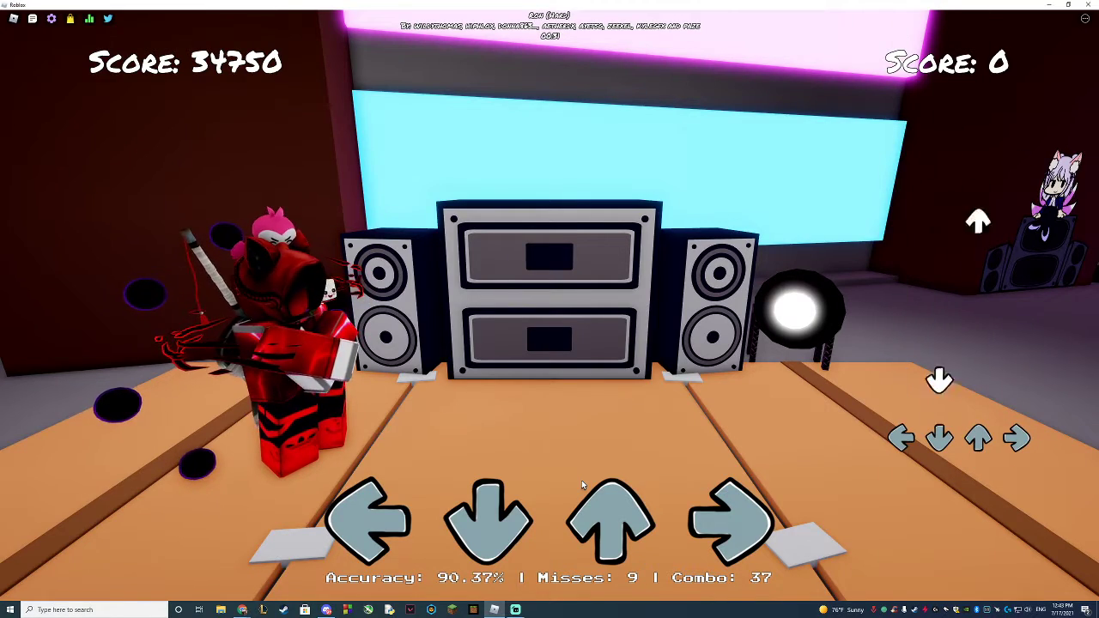
# Hit the incoming arrows and the next fast combo sequence
pyautogui.press('Left')
pyautogui.press('Right')
pyautogui.press('Up')
pyautogui.press('Down')
pyautogui.press('Left')
pyautogui.press('Right')
pyautogui.press('Down')
pyautogui.press('Left')
pyautogui.press('Down')
pyautogui.press('Right')
pyautogui.press('Left')
pyautogui.press('Up')
pyautogui.press('Right')
pyautogui.press('Down')
pyautogui.press('Right')
pyautogui.press('Up')
pyautogui.press('Left')
pyautogui.press('Down')
pyautogui.press('Up')
pyautogui.press('Right')
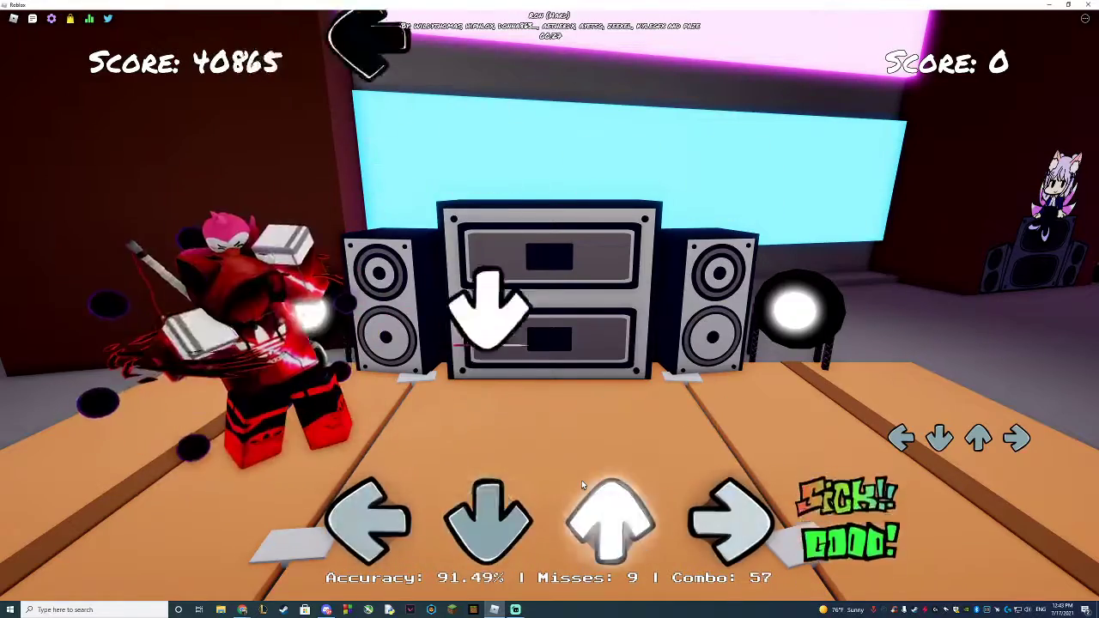
# Keep hitting the steady stream of arrow notes in time
pyautogui.press('Down')
pyautogui.press('Left')
pyautogui.press('Up')
pyautogui.press('Down')
pyautogui.press('Up')
pyautogui.press('Right')
pyautogui.press('Up')
pyautogui.press('Down')
pyautogui.press('Right')
pyautogui.press('Left')
pyautogui.press('Right')
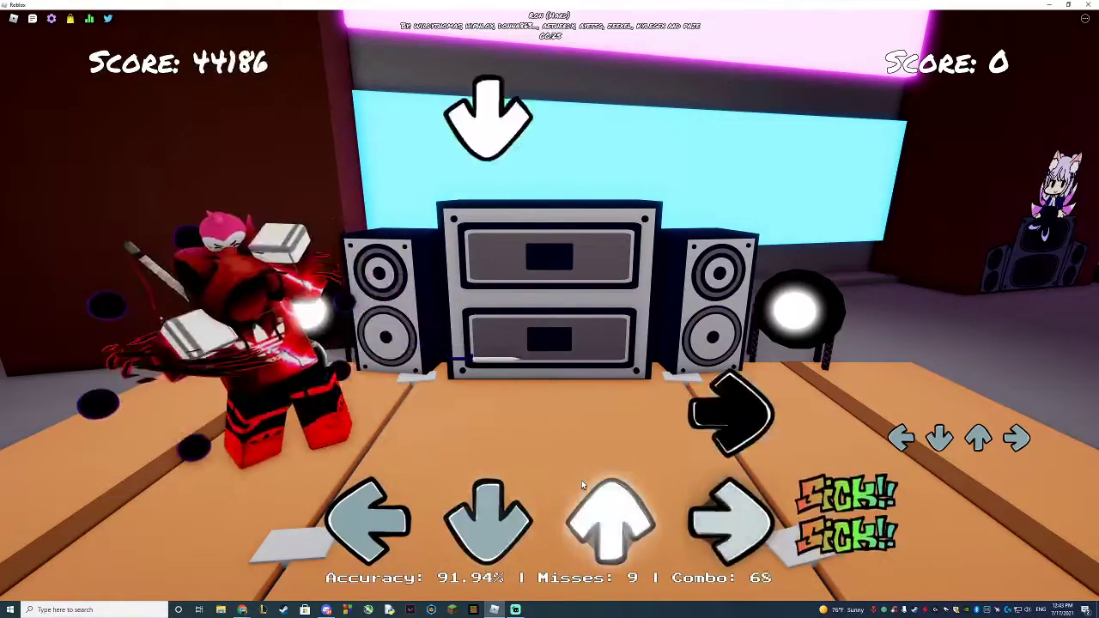
pyautogui.press('Up')
pyautogui.press('Right')
pyautogui.press('Left')
pyautogui.press('Up')
pyautogui.press('Down')
pyautogui.press('Left')
pyautogui.press('Left')
pyautogui.press('Right')
pyautogui.press('Up')
pyautogui.press('Left')
pyautogui.press('Up')
pyautogui.press('Down')
pyautogui.press('Up')
pyautogui.press('Right')
pyautogui.press('Up')
pyautogui.press('Left')
pyautogui.press('Down')
pyautogui.press('Left')
pyautogui.press('Right')
# Continue matching the arrow stream through the song's later section
pyautogui.press('Down')
pyautogui.press('Up')
pyautogui.press('Down')
pyautogui.press('Right')
pyautogui.press('Left')
pyautogui.press('Up')
pyautogui.press('Up')
pyautogui.press('Right')
pyautogui.press('Left')
pyautogui.press('Up')
pyautogui.press('Down')
pyautogui.press('Left')
pyautogui.press('Up')
pyautogui.press('Right')
pyautogui.press('Down')
pyautogui.press('Up')
pyautogui.press('Right')
pyautogui.press('Left')
pyautogui.press('Down')
pyautogui.press('Down')
pyautogui.press('Up')
pyautogui.press('Up')
pyautogui.press('Right')
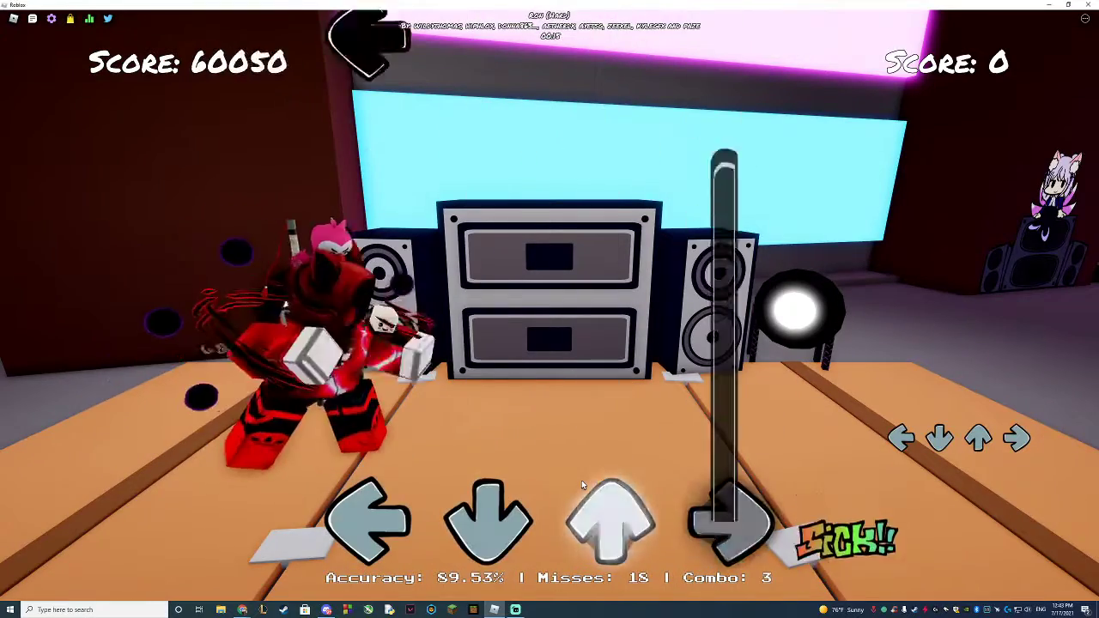
pyautogui.press('Right')
pyautogui.press('Up')
pyautogui.press('Down')
pyautogui.press('Left')
pyautogui.press('Up')
pyautogui.press('Right')
pyautogui.press('Up')
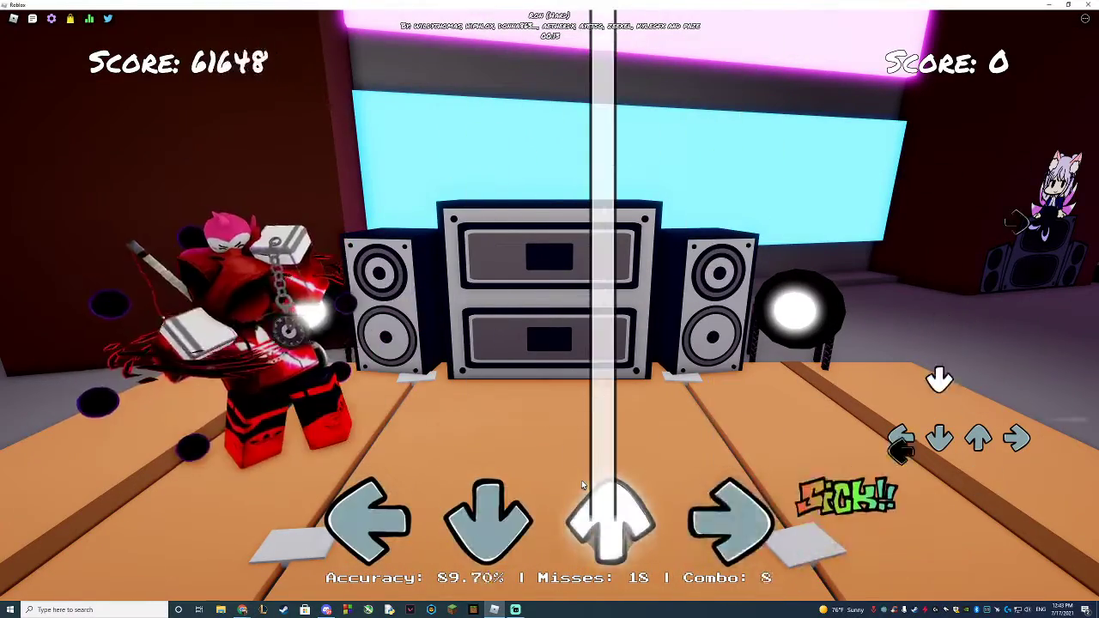
# Hold the long up, right and down notes, then hit the closing arrows
pyautogui.press('Up')
pyautogui.press('Right')
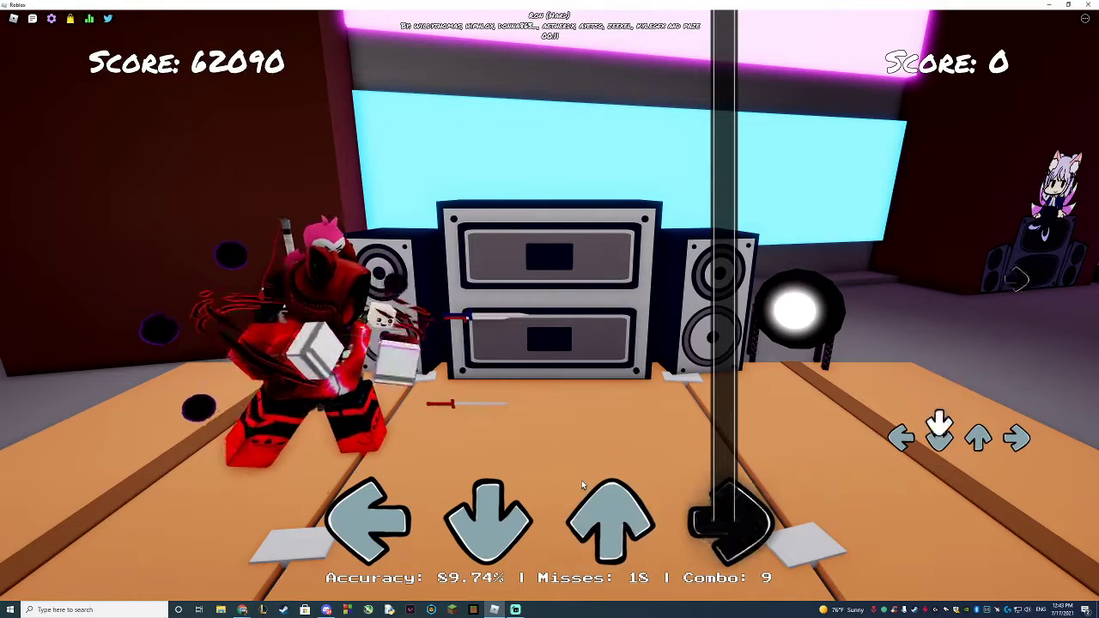
pyautogui.press('Down')
pyautogui.press('Left')
pyautogui.press('Left')
pyautogui.press('Left')
pyautogui.press('Down')
pyautogui.press('Right')
pyautogui.press('Right')
pyautogui.press('Up')
pyautogui.press('Down')
pyautogui.press('Right')
pyautogui.press('Left')
pyautogui.press('Down')
pyautogui.press('Down')
pyautogui.press('Right')
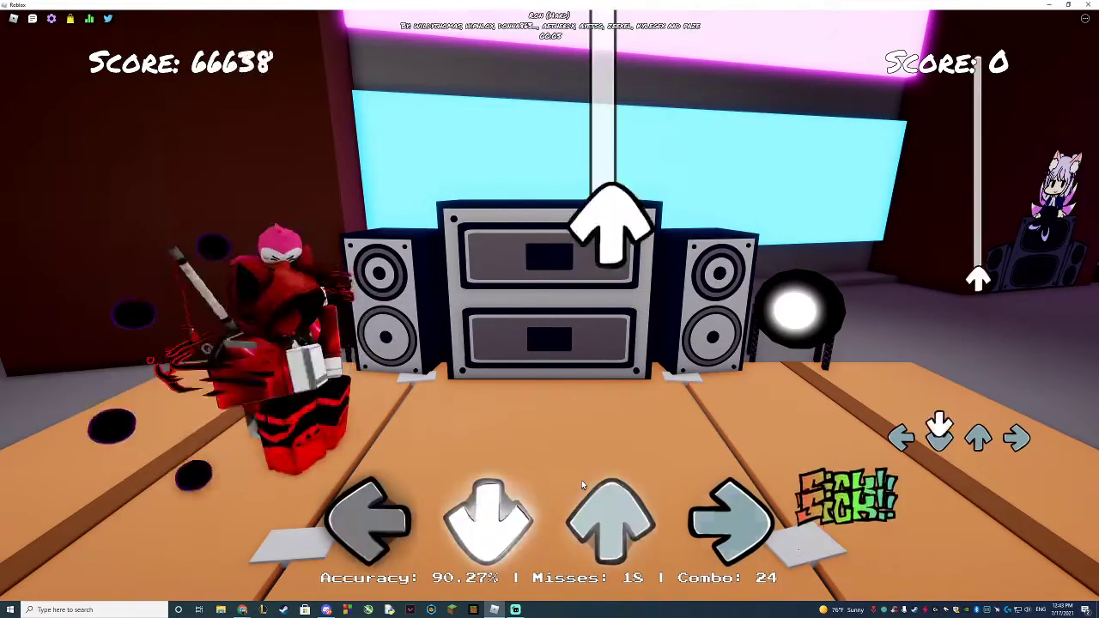
pyautogui.press('Down')
pyautogui.press('Up')
pyautogui.press('Down')
pyautogui.press('Right')
pyautogui.press('Left')
pyautogui.press('Right')
pyautogui.press('Up')
pyautogui.press('Left')
pyautogui.press('Down')
pyautogui.press('Down')
pyautogui.press('Right')
pyautogui.press('Right')
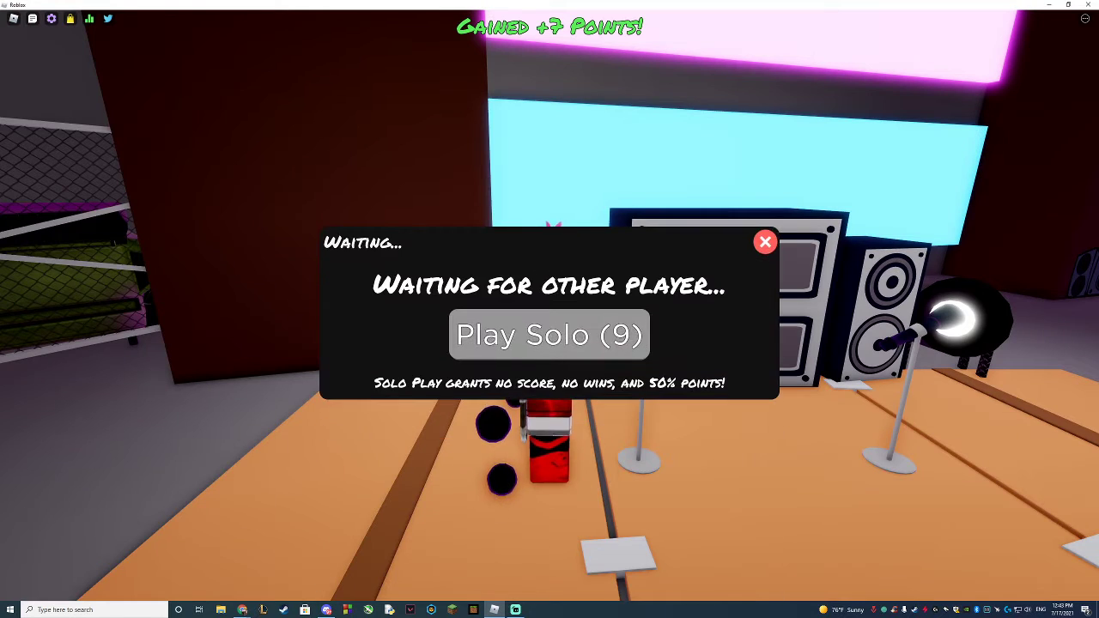
# Set Arrow Speed to 4 in Settings, then join the stage microphone to await an opponent
pyautogui.click(32, 18)
pyautogui.click(52, 18)
pyautogui.click(805, 264)
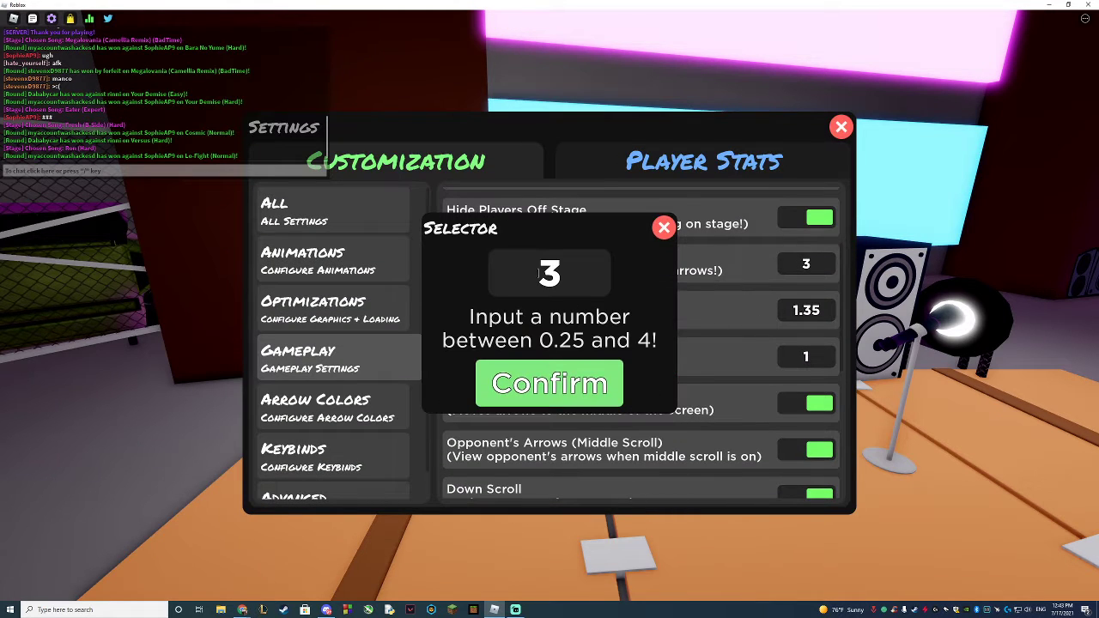
pyautogui.click(584, 378)
pyautogui.click(842, 128)
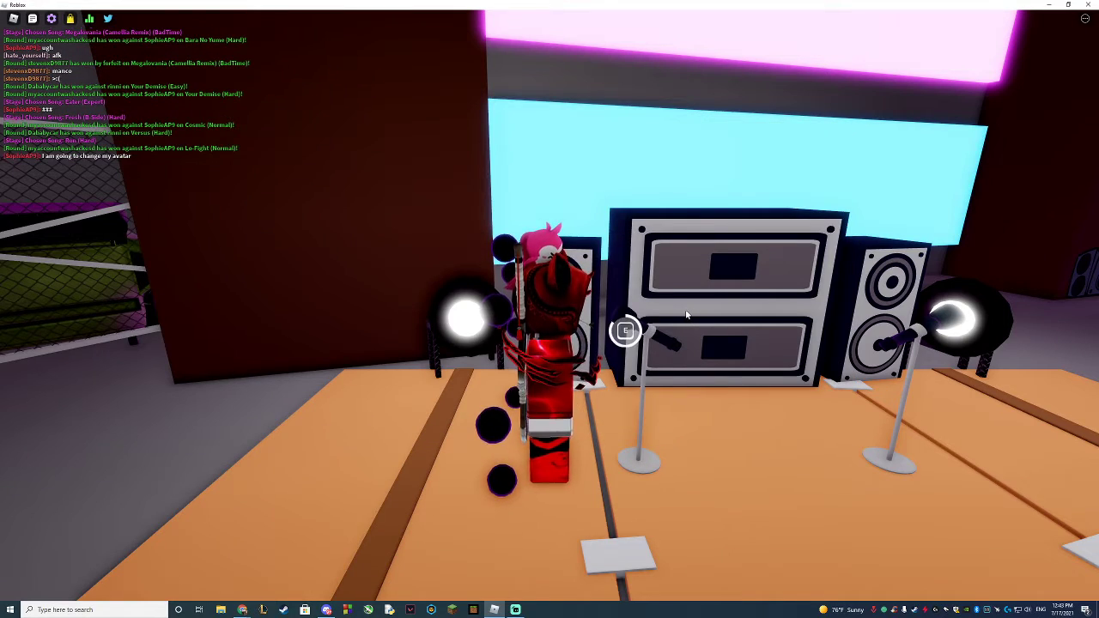
pyautogui.press('e')
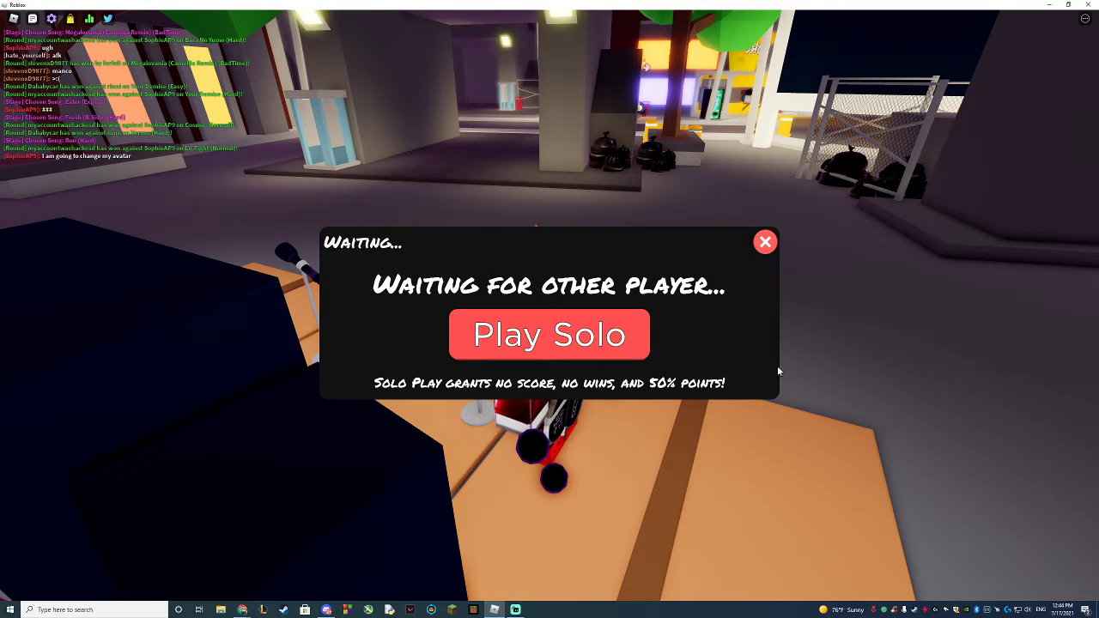
# Play Ghost solo from the VS Camellia songs on Mania difficulty
pyautogui.click(568, 331)
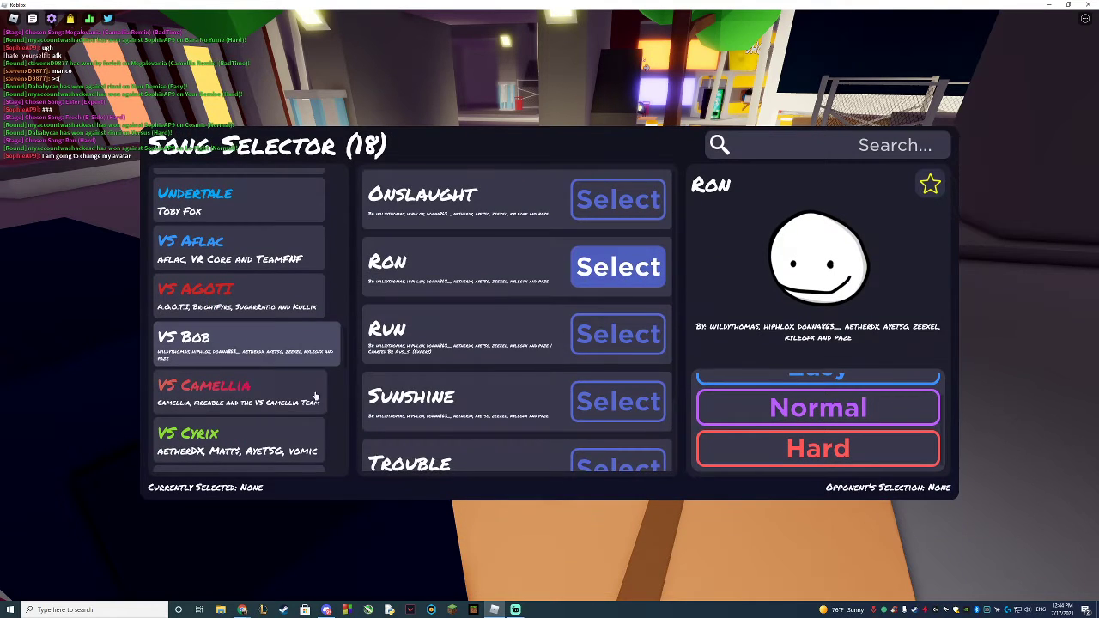
pyautogui.click(283, 392)
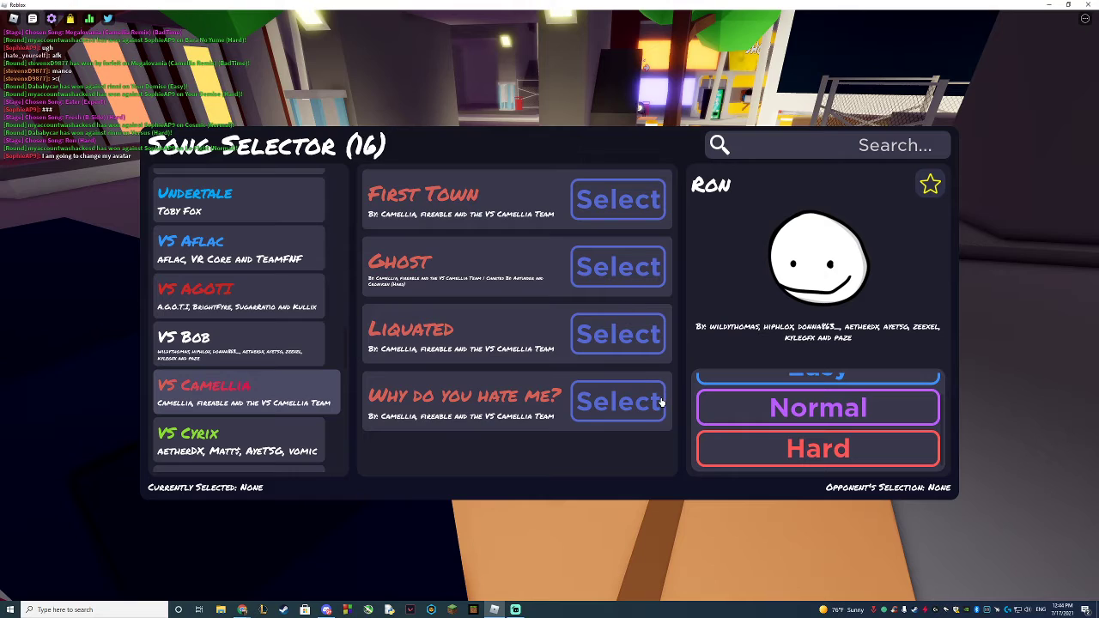
pyautogui.click(619, 269)
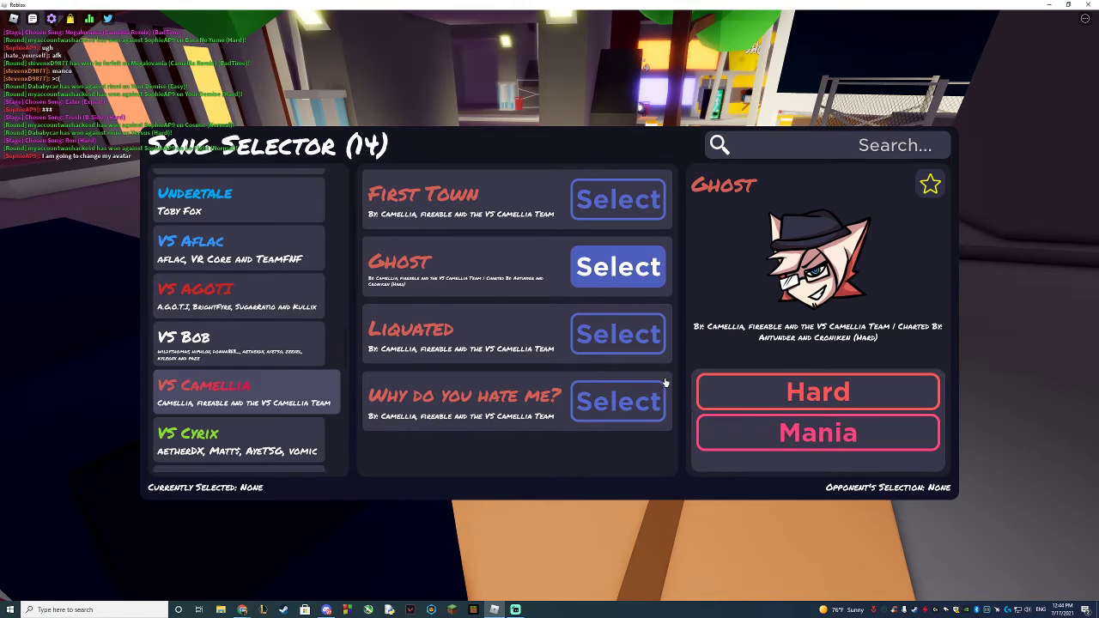
pyautogui.click(801, 432)
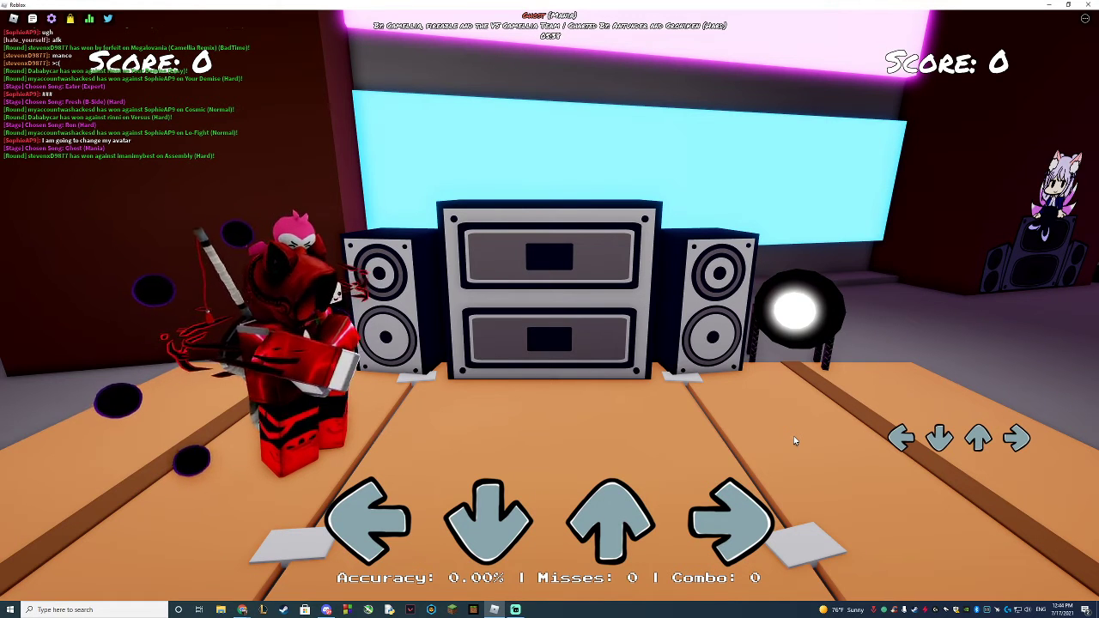
# Hit the incoming Ghost notes with the arrow keys
pyautogui.press('Up')
pyautogui.press('Left')
pyautogui.press('Up')
pyautogui.press('Down')
pyautogui.press('Up')
pyautogui.press('Down')
pyautogui.press('Up')
pyautogui.press('Left')
pyautogui.press('Down')
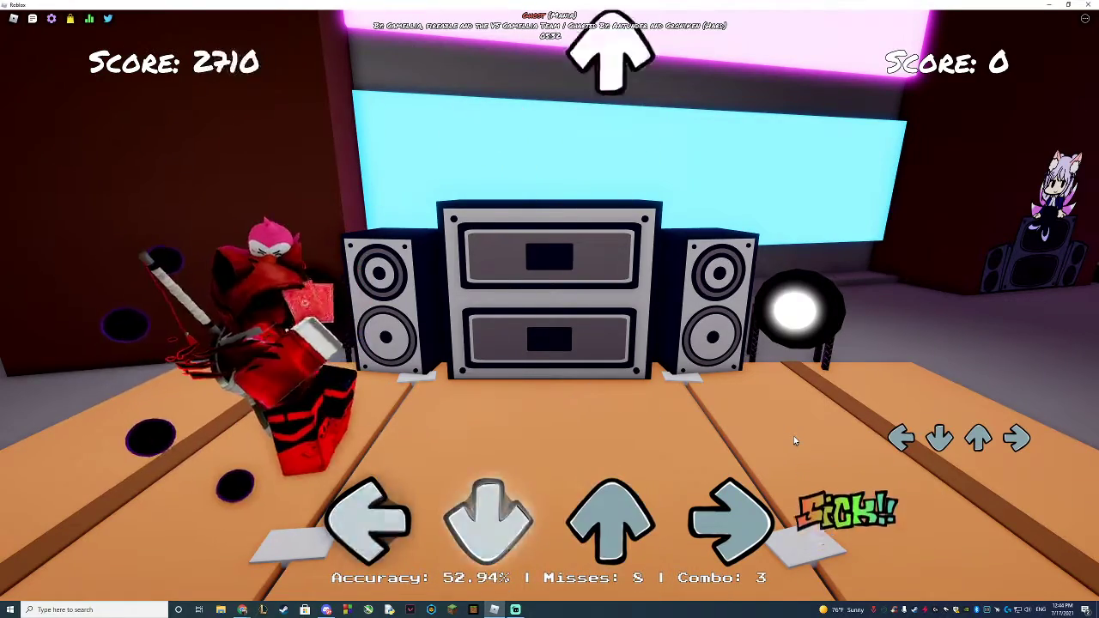
pyautogui.press('Up')
pyautogui.press('Up')
pyautogui.press('Right')
pyautogui.press('Up')
pyautogui.press('Left')
pyautogui.press('Up')
pyautogui.press('Down')
pyautogui.press('Up')
pyautogui.press('Up')
pyautogui.press('Up')
pyautogui.press('Right')
pyautogui.press('Down')
pyautogui.press('Right')
pyautogui.press('Down')
pyautogui.press('Right')
pyautogui.press('Down')
pyautogui.press('Right')
pyautogui.press('Up')
pyautogui.press('Down')
pyautogui.press('Down')
pyautogui.press('Up')
pyautogui.press('Right')
pyautogui.press('Up')
pyautogui.press('Up')
pyautogui.press('Right')
pyautogui.press('Up')
pyautogui.press('Right')
pyautogui.press('Right')
pyautogui.press('Up')
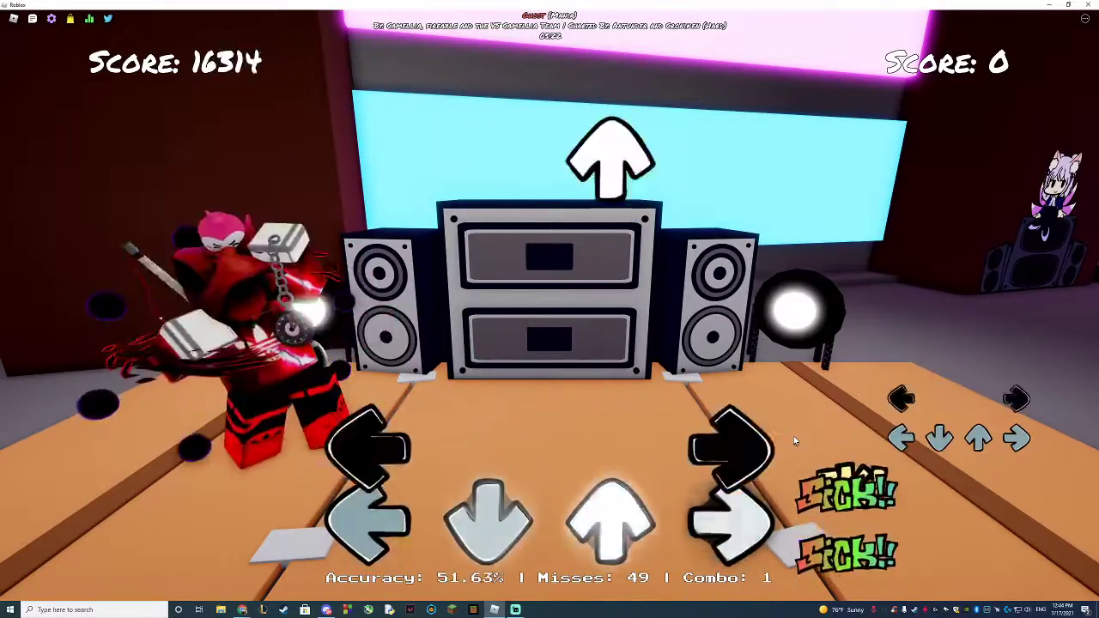
pyautogui.press('Down')
pyautogui.press('Right')
pyautogui.press('Down')
pyautogui.press('Up')
pyautogui.press('Right')
pyautogui.press('Up')
pyautogui.press('Left')
pyautogui.press('Down')
pyautogui.press('Down')
pyautogui.press('Up')
pyautogui.press('Right')
pyautogui.press('Down')
pyautogui.press('Up')
pyautogui.press('Right')
pyautogui.press('Down')
pyautogui.press('Right')
pyautogui.press('Left')
pyautogui.press('Up')
pyautogui.press('Down')
pyautogui.press('Right')
pyautogui.press('Down')
pyautogui.press('Right')
pyautogui.press('Down')
# Reset the character to abandon the round at about 26,750 points
pyautogui.press('r')
pyautogui.press('Return')
pyautogui.click(32, 18)
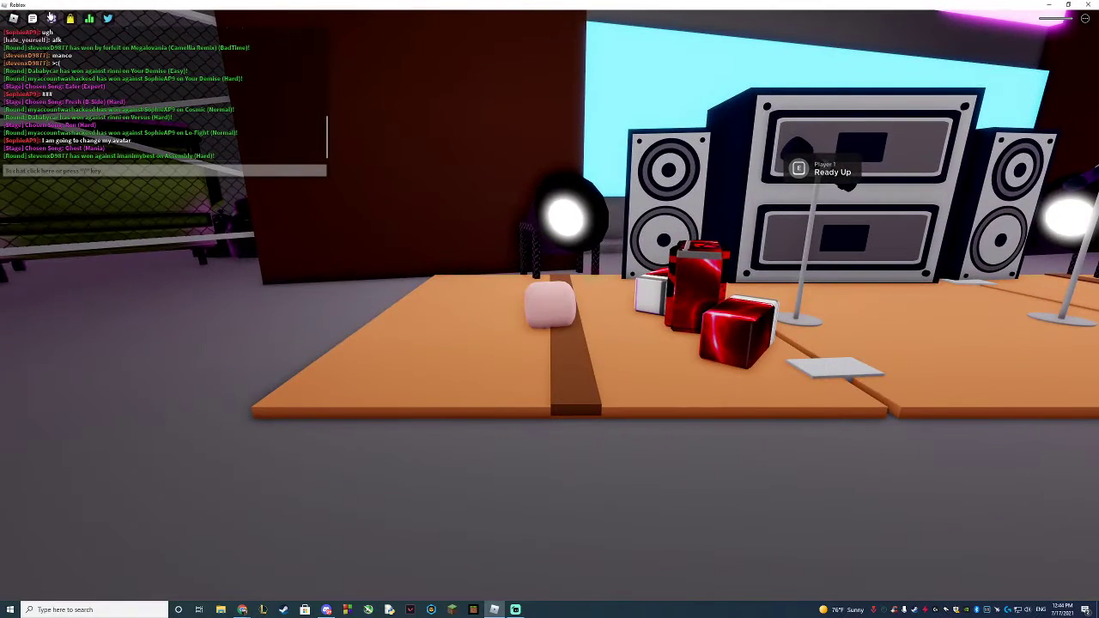
# Change Arrow Speed to 3.13 in the game settings and close the panel
pyautogui.click(51, 18)
pyautogui.click(822, 269)
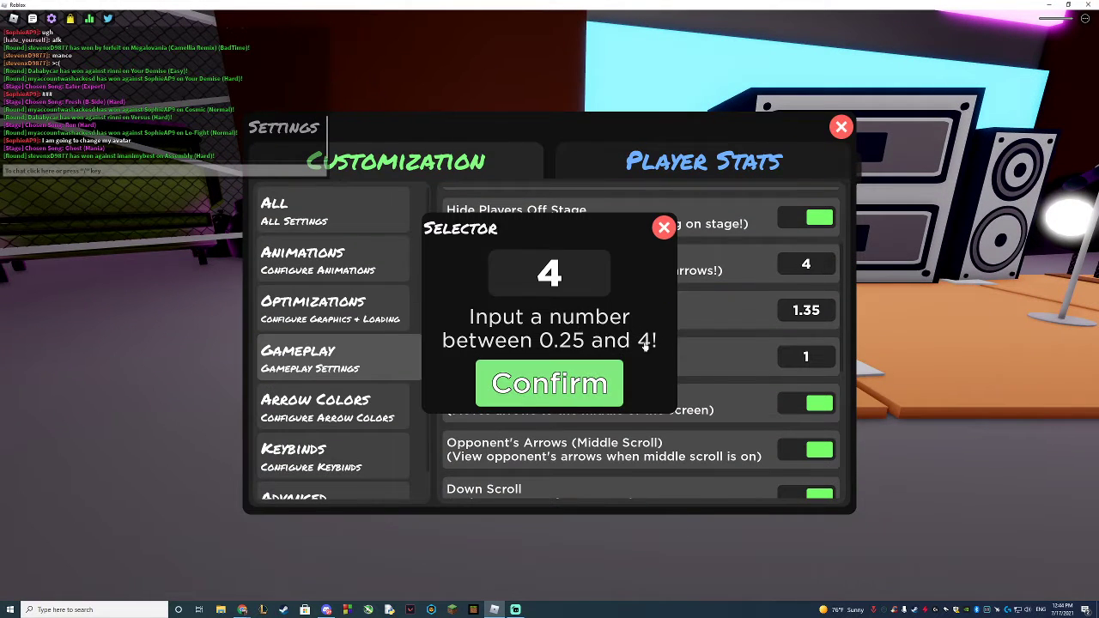
pyautogui.press('Escape')
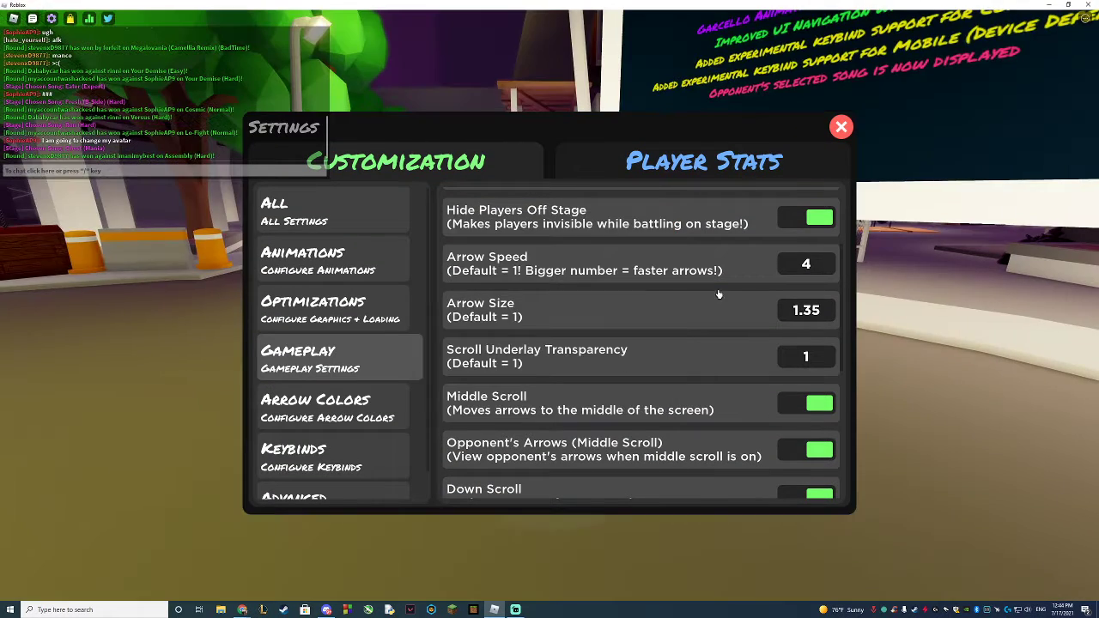
pyautogui.click(822, 272)
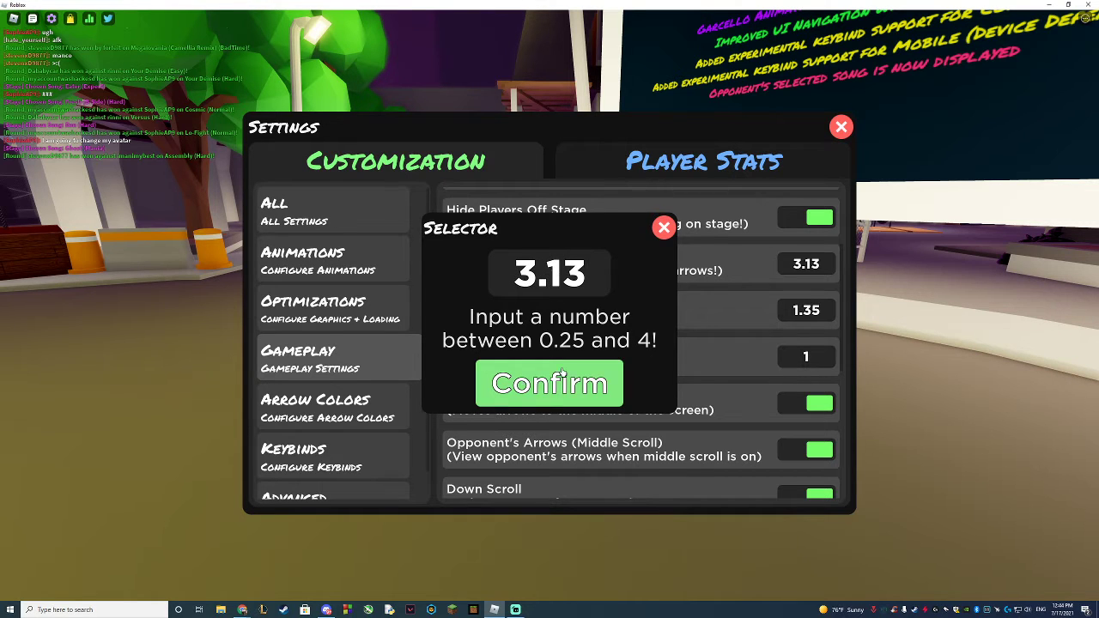
pyautogui.click(549, 383)
pyautogui.click(841, 127)
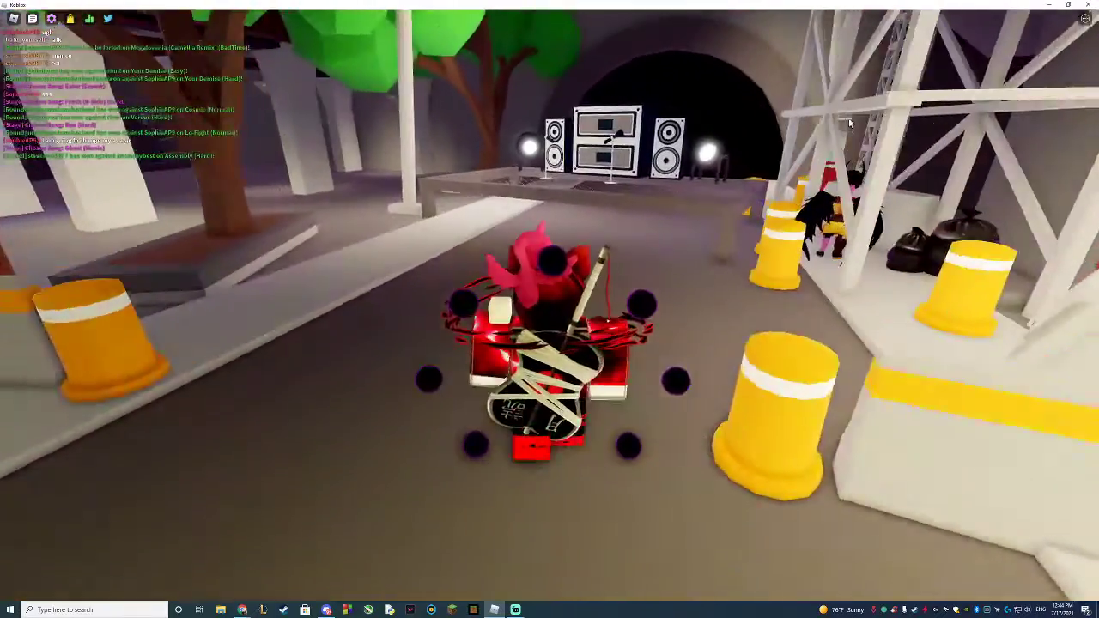
# Walk onto the stage and choose to play solo
pyautogui.press('w')
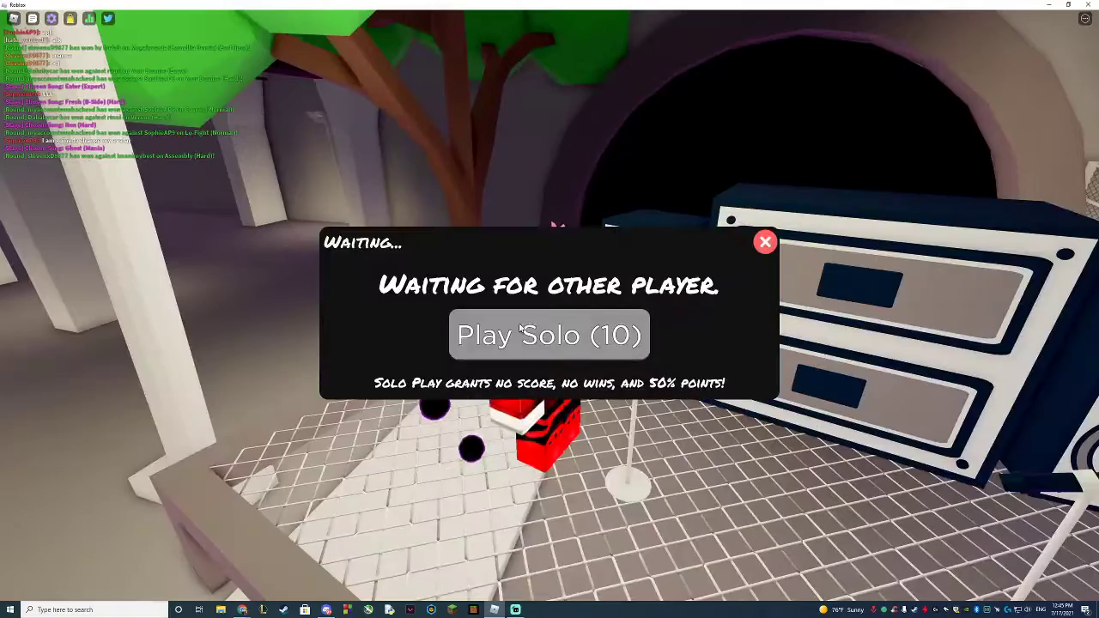
pyautogui.moveTo(521, 329); pyautogui.dragTo(515, 396)
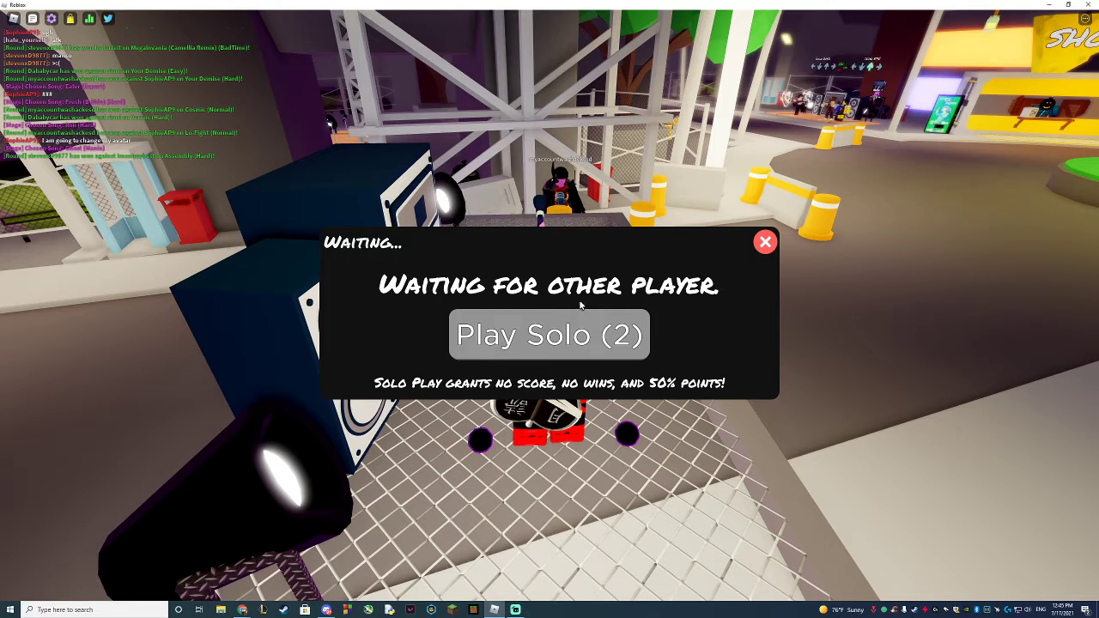
pyautogui.click(603, 337)
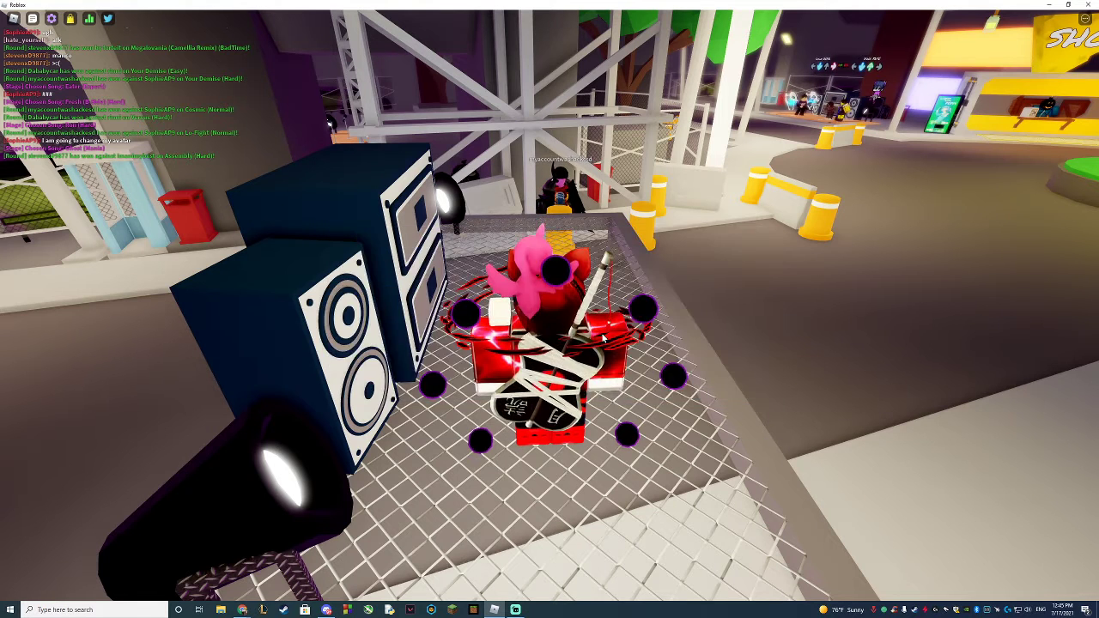
pyautogui.scroll(-3)
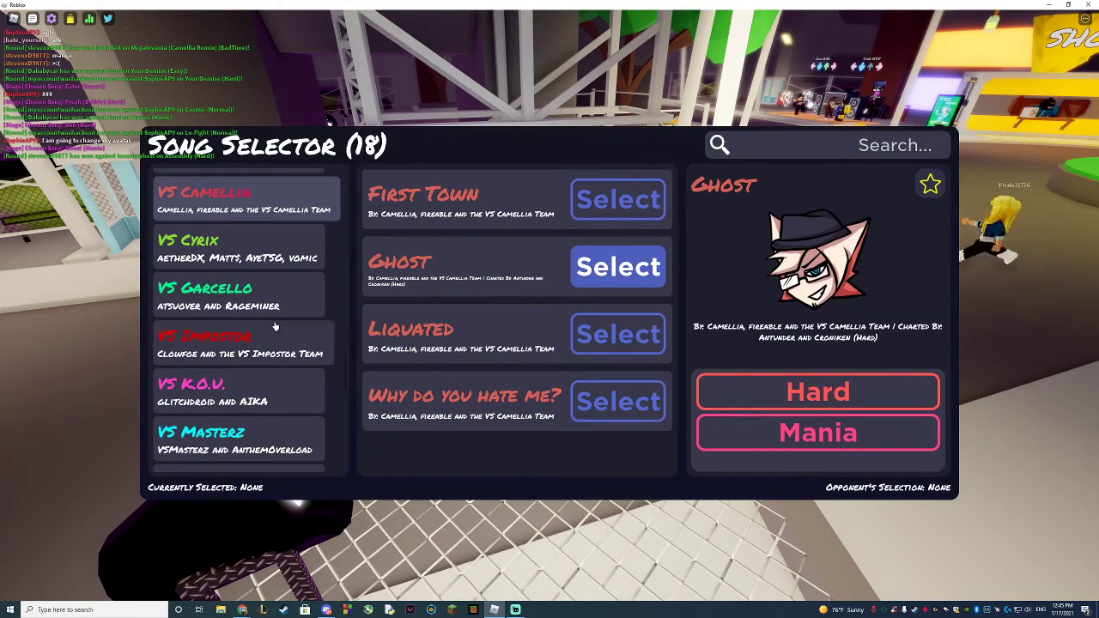
# Pick Fisticuffs from the VS Matt WIIK 3 songs on Hard difficulty
pyautogui.click(257, 353)
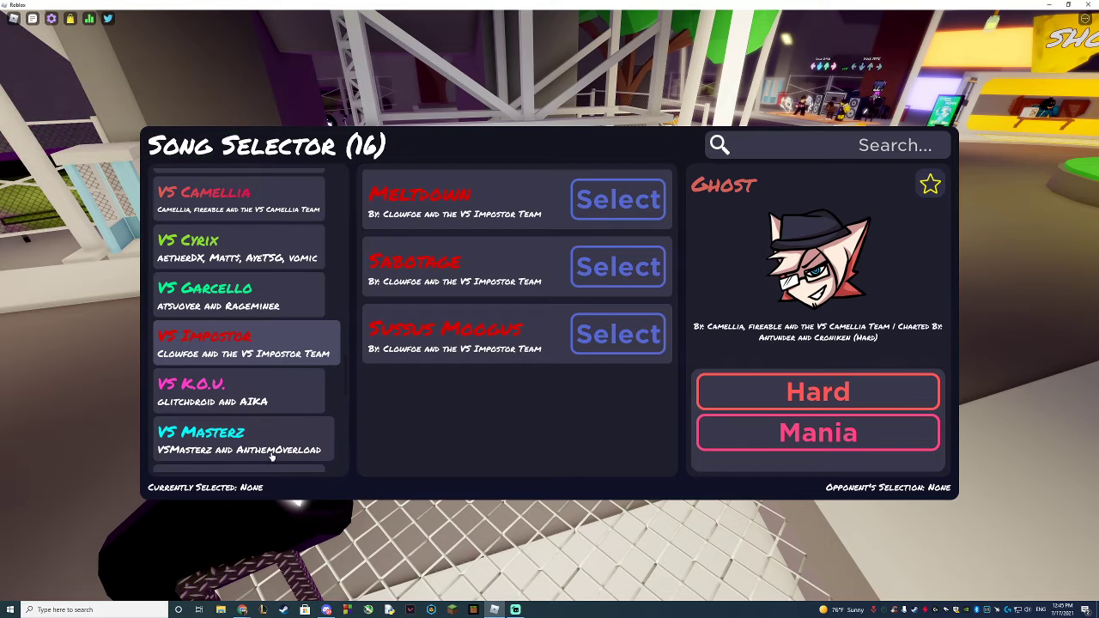
pyautogui.scroll(-3)
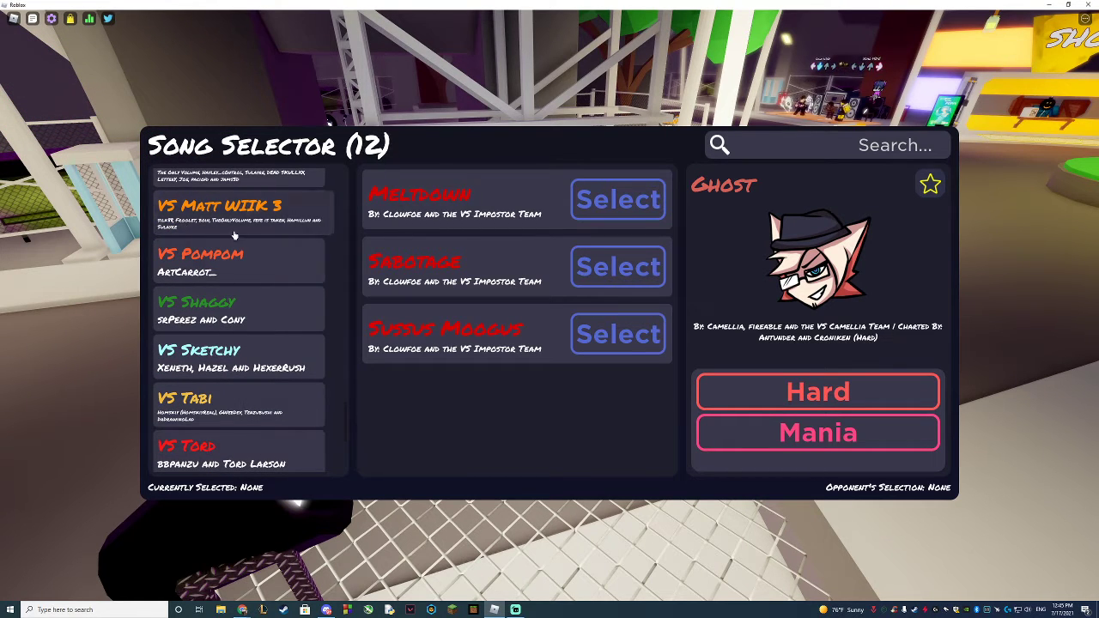
pyautogui.click(233, 234)
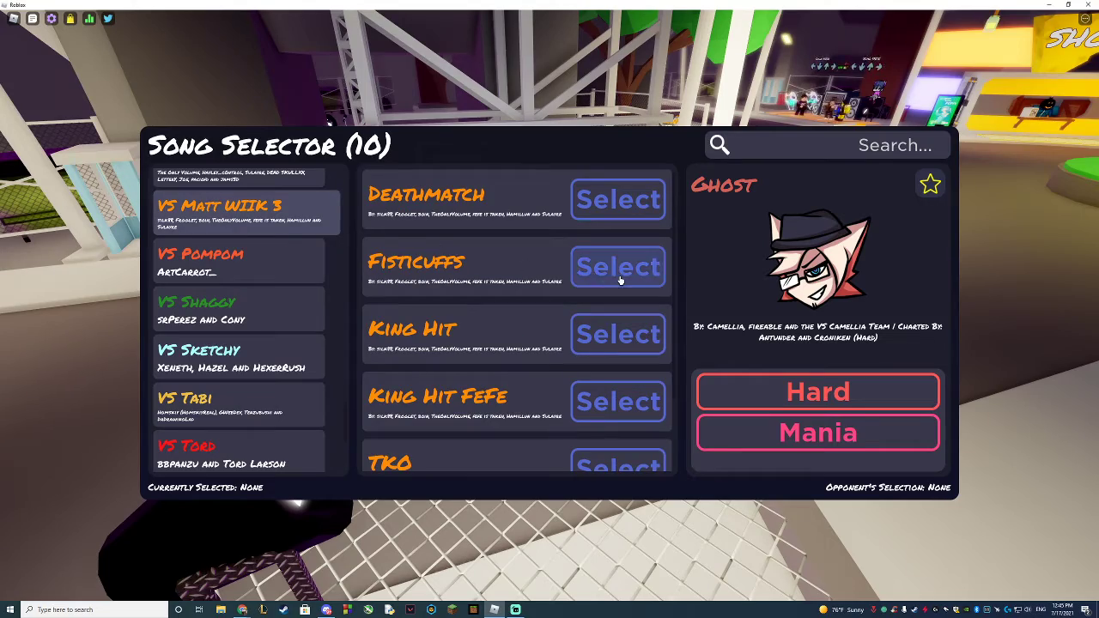
pyautogui.click(620, 273)
pyautogui.click(813, 452)
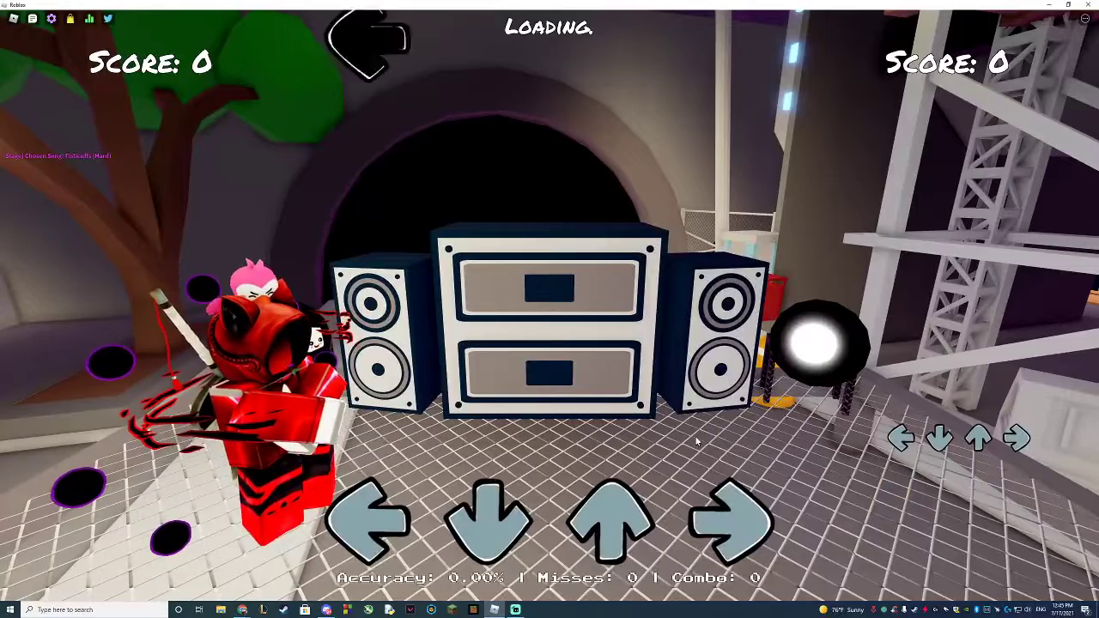
# Hit the first burst of mixed left, up, right and down notes in Fisticuffs (Hard)
pyautogui.press('Left')
pyautogui.press('Up')
pyautogui.press('Right')
pyautogui.press('Up')
pyautogui.press('Down')
pyautogui.press('Right')
pyautogui.press('Down')
pyautogui.press('Up')
pyautogui.press('Right')
pyautogui.press('Down')
pyautogui.press('Up')
pyautogui.press('Right')
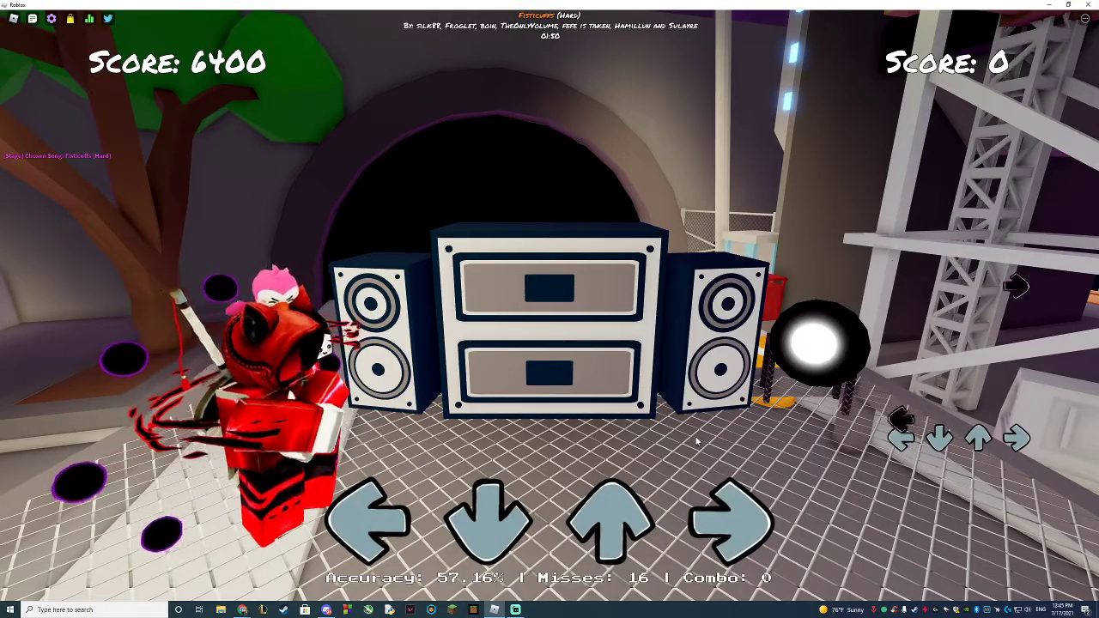
# Catch the sparse right and up notes, then the cluster that follows
pyautogui.press('Right')
pyautogui.press('Down')
pyautogui.press('Up')
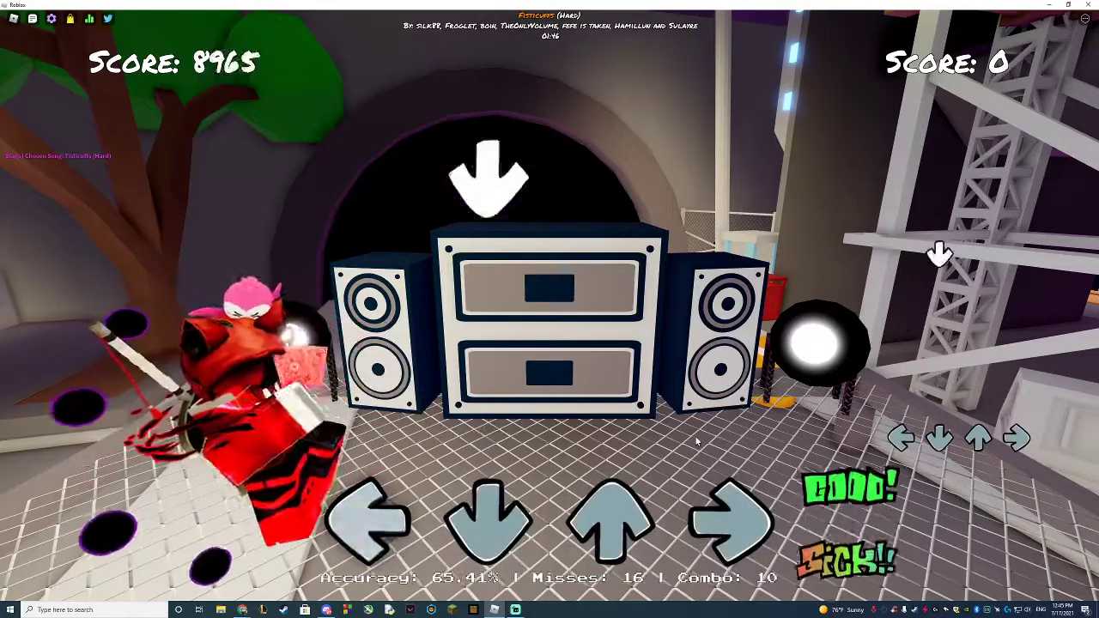
pyautogui.press('Right')
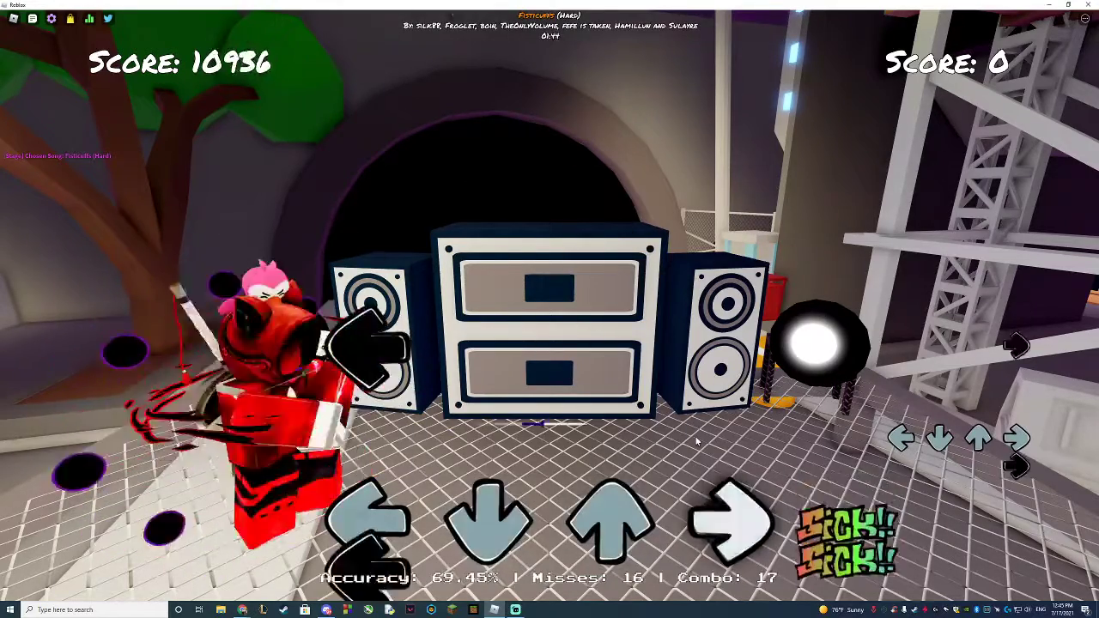
pyautogui.press('Down')
pyautogui.press('Up')
pyautogui.press('Left')
pyautogui.press('Up')
pyautogui.press('Up')
pyautogui.press('Left')
pyautogui.press('Down')
pyautogui.press('Up')
pyautogui.press('Right')
# Build the combo through the rapid sequence of down, up, left and right notes
pyautogui.press('Left')
pyautogui.press('Down')
pyautogui.press('Down')
pyautogui.press('Up')
pyautogui.press('Right')
pyautogui.press('Down')
pyautogui.press('Up')
pyautogui.press('Left')
pyautogui.press('Right')
pyautogui.press('Down')
pyautogui.press('Up')
pyautogui.press('Up')
pyautogui.press('Right')
pyautogui.press('Up')
pyautogui.press('Down')
pyautogui.press('Up')
pyautogui.press('Right')
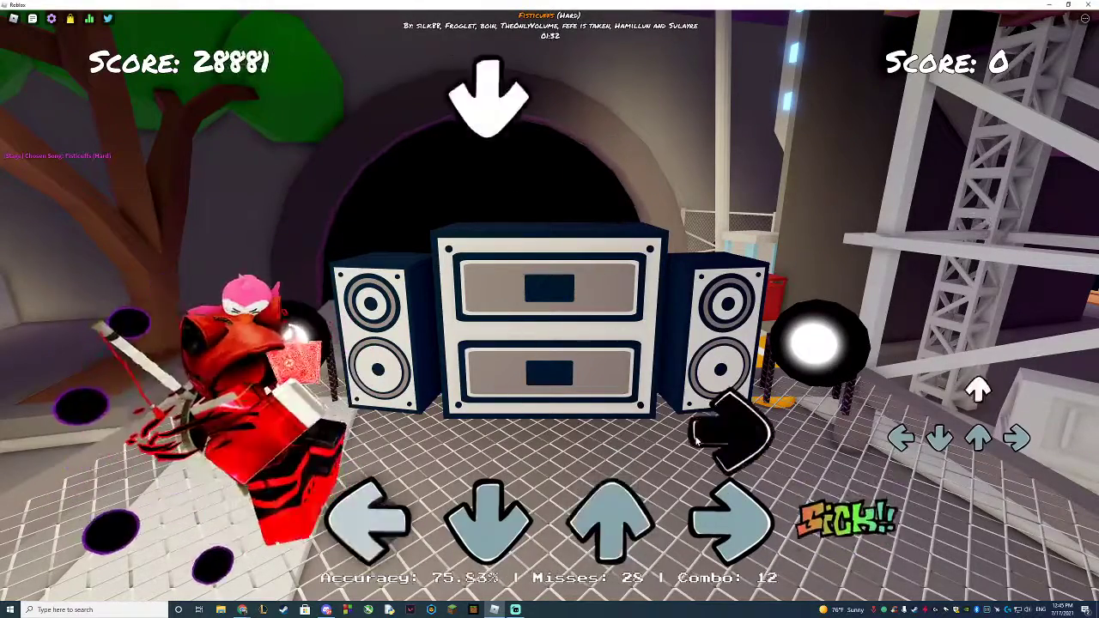
# Rebuild the combo on the next dense run of arrow notes
pyautogui.press('Right')
pyautogui.press('Up')
pyautogui.press('Right')
pyautogui.press('Down')
pyautogui.press('Up')
pyautogui.press('Down')
pyautogui.press('Down')
pyautogui.press('Right')
pyautogui.press('Left')
pyautogui.press('Up')
pyautogui.press('Down')
pyautogui.press('Right')
pyautogui.press('Down')
pyautogui.press('Right')
pyautogui.press('Up')
pyautogui.press('Left')
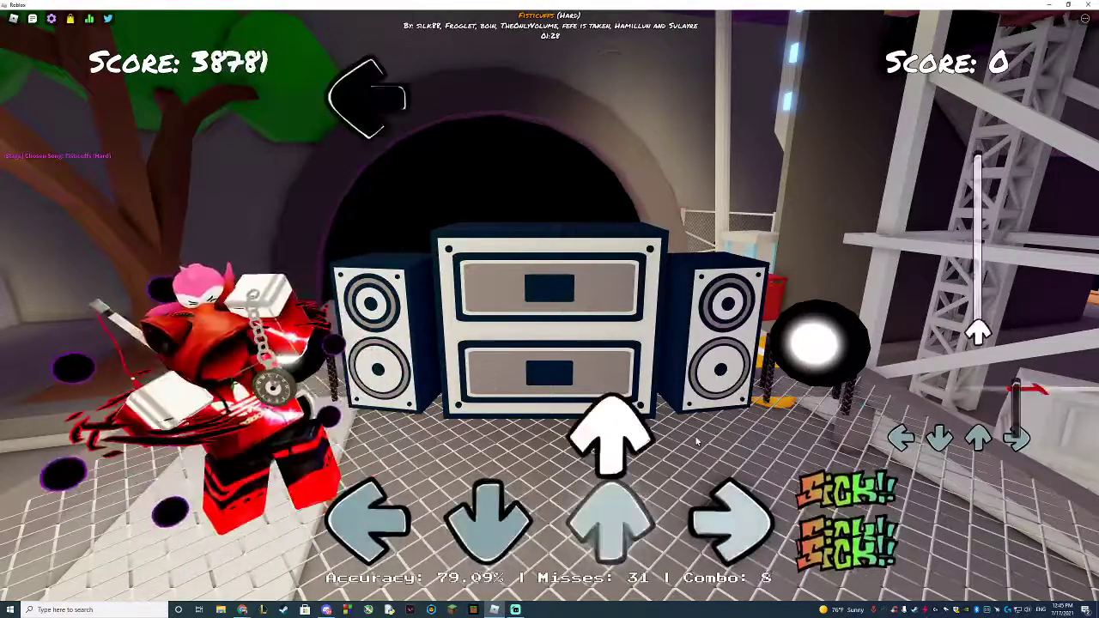
pyautogui.press('Up')
pyautogui.press('Left')
pyautogui.press('Down')
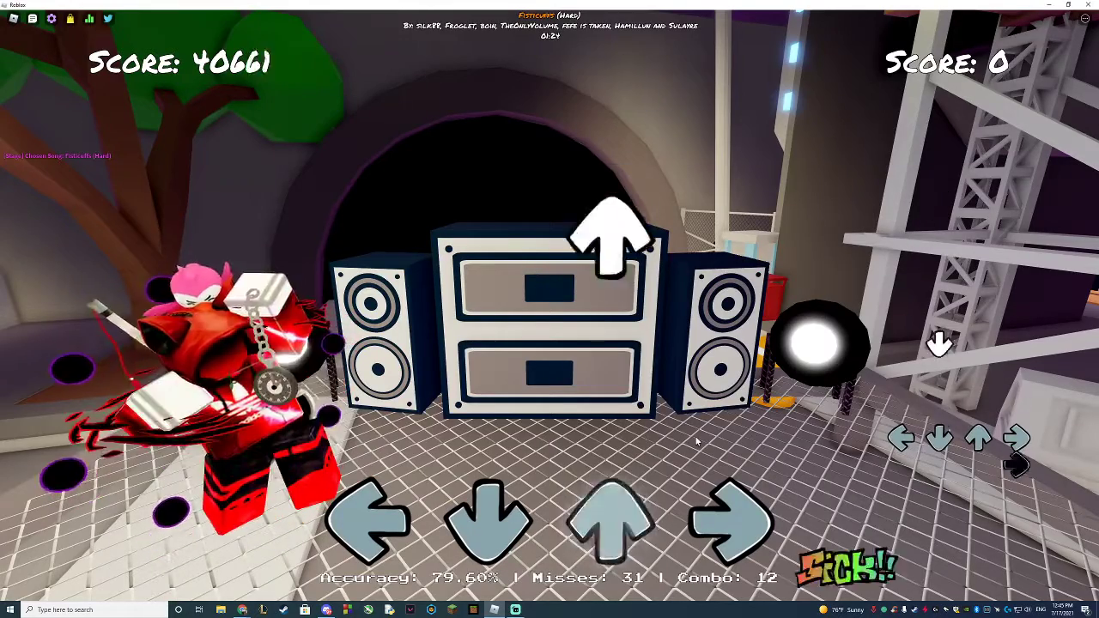
# Keep the combo going through the up-down pair and the mixed notes after it
pyautogui.press('Up')
pyautogui.press('Down')
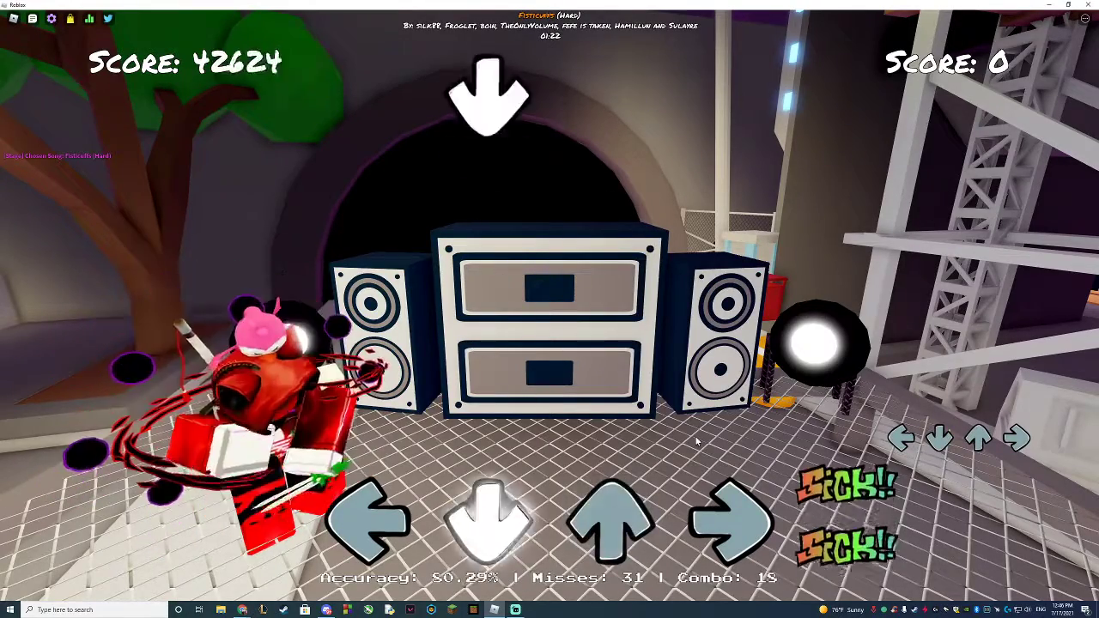
pyautogui.press('Down')
pyautogui.press('Right')
pyautogui.press('Up')
pyautogui.press('Up')
pyautogui.press('Down')
pyautogui.press('Left')
pyautogui.press('Left')
pyautogui.press('Right')
pyautogui.press('Down')
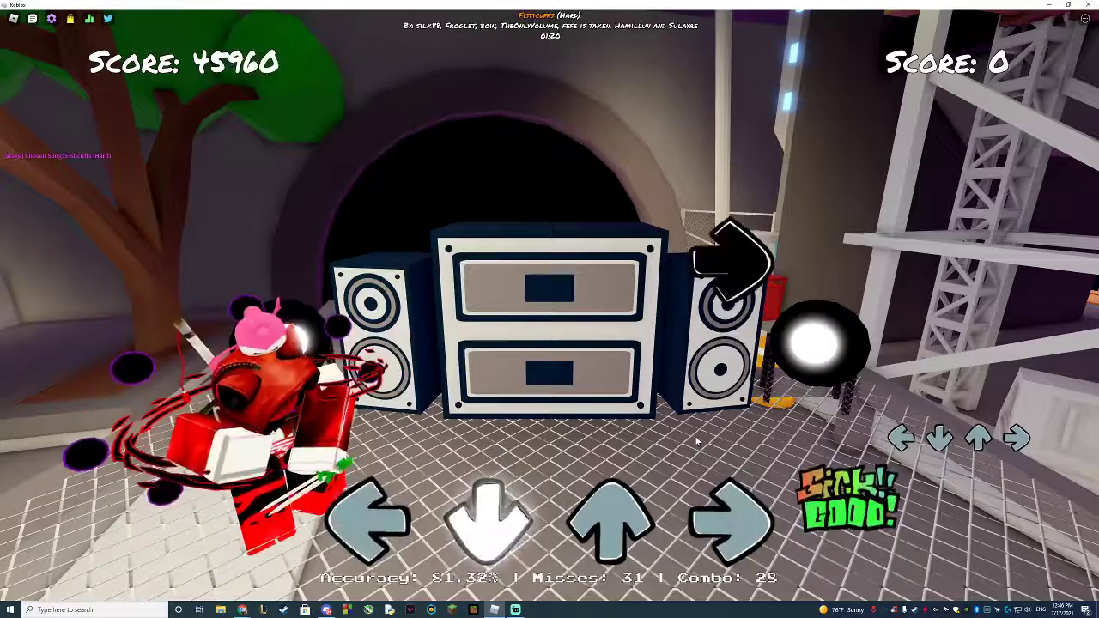
pyautogui.press('Down')
pyautogui.press('Left')
pyautogui.press('Left')
pyautogui.press('Down')
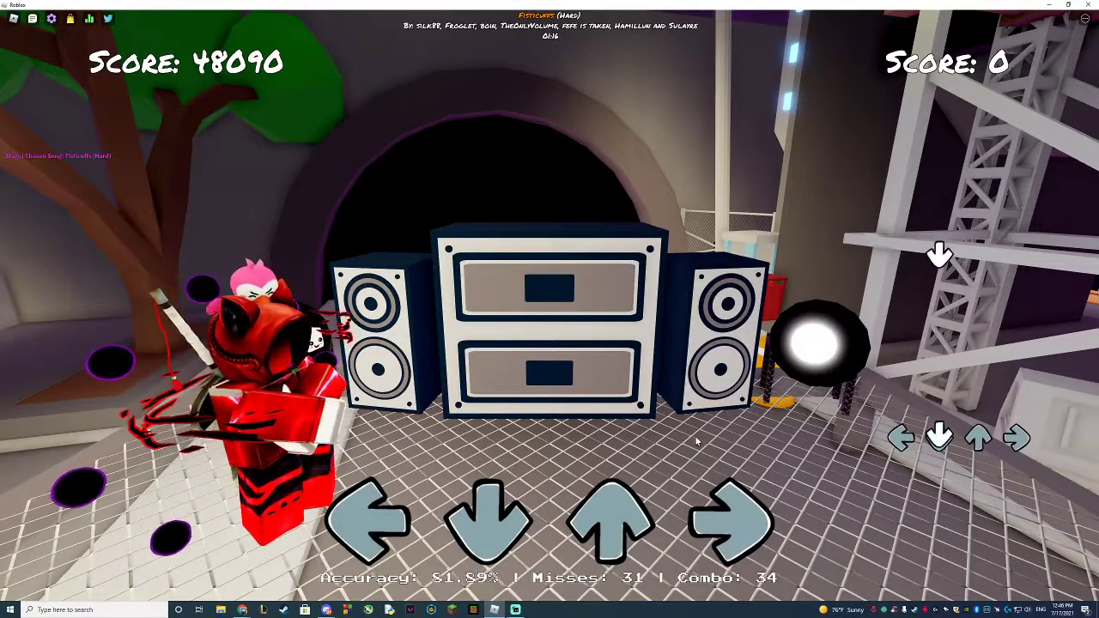
# Hit the long rapid run of notes in the next phrase
pyautogui.press('Right')
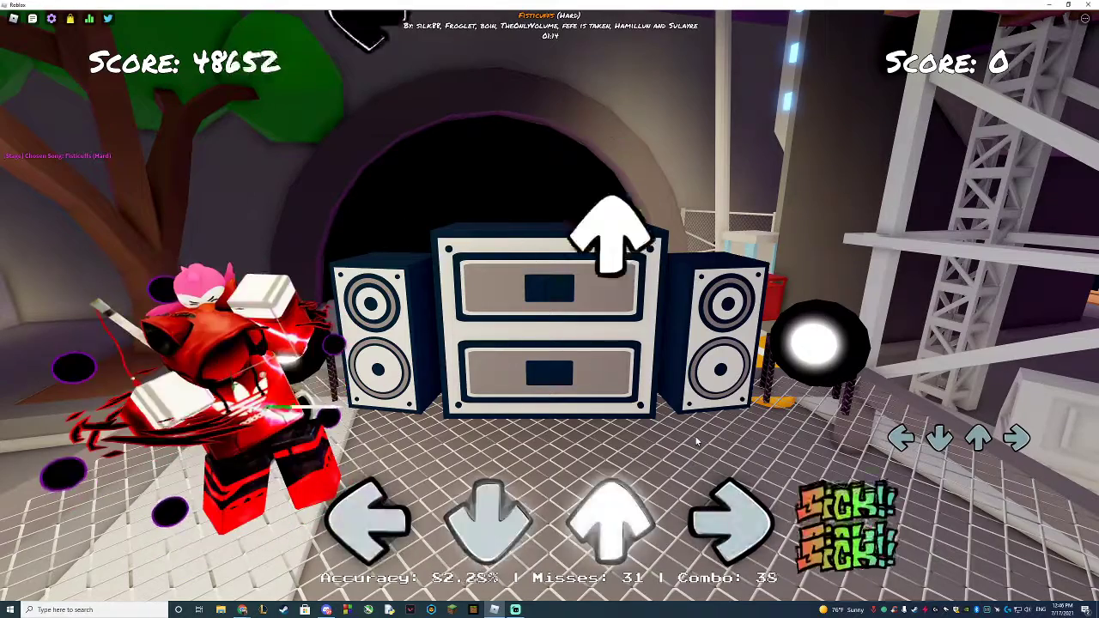
pyautogui.press('Up')
pyautogui.press('Down')
pyautogui.press('Right')
pyautogui.press('Left')
pyautogui.press('Down')
pyautogui.press('Right')
pyautogui.press('Up')
pyautogui.press('Down')
pyautogui.press('Up')
pyautogui.press('Left')
pyautogui.press('Down')
pyautogui.press('Up')
pyautogui.press('Left')
pyautogui.press('Up')
pyautogui.press('Right')
pyautogui.press('Left')
pyautogui.press('Up')
pyautogui.press('Down')
pyautogui.press('Right')
pyautogui.press('Left')
pyautogui.press('Up')
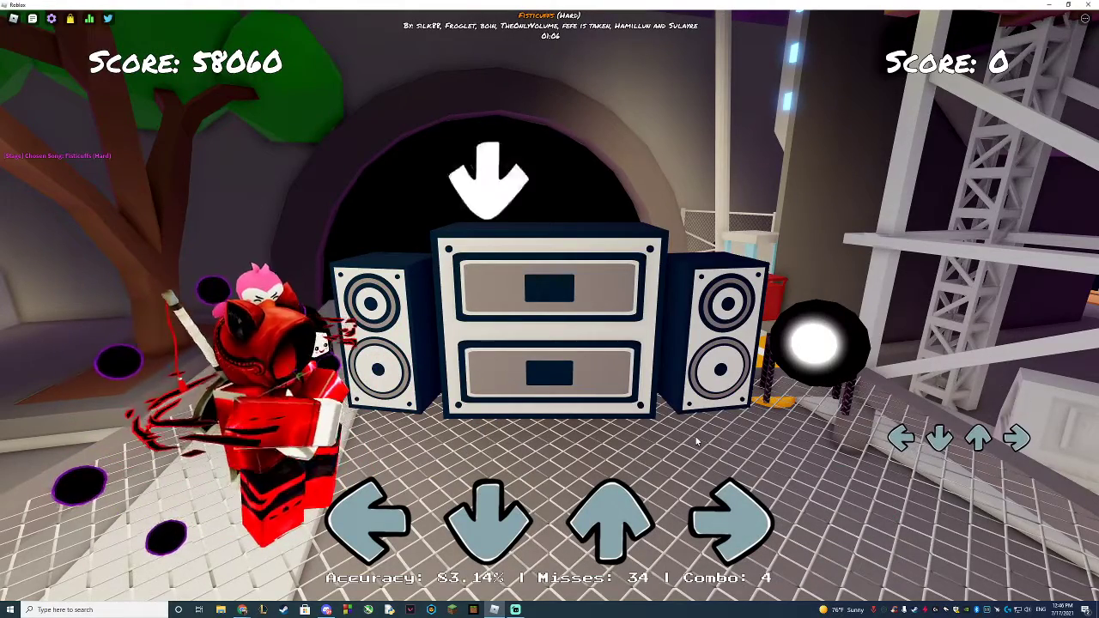
# Clear the final burst without misses, bringing the score to 66,650 at 83.50%
pyautogui.press('Down')
pyautogui.press('Right')
pyautogui.press('Up')
pyautogui.press('Left')
pyautogui.press('Right')
pyautogui.press('Down')
pyautogui.press('Right')
pyautogui.press('Up')
pyautogui.press('Up')
pyautogui.press('Right')
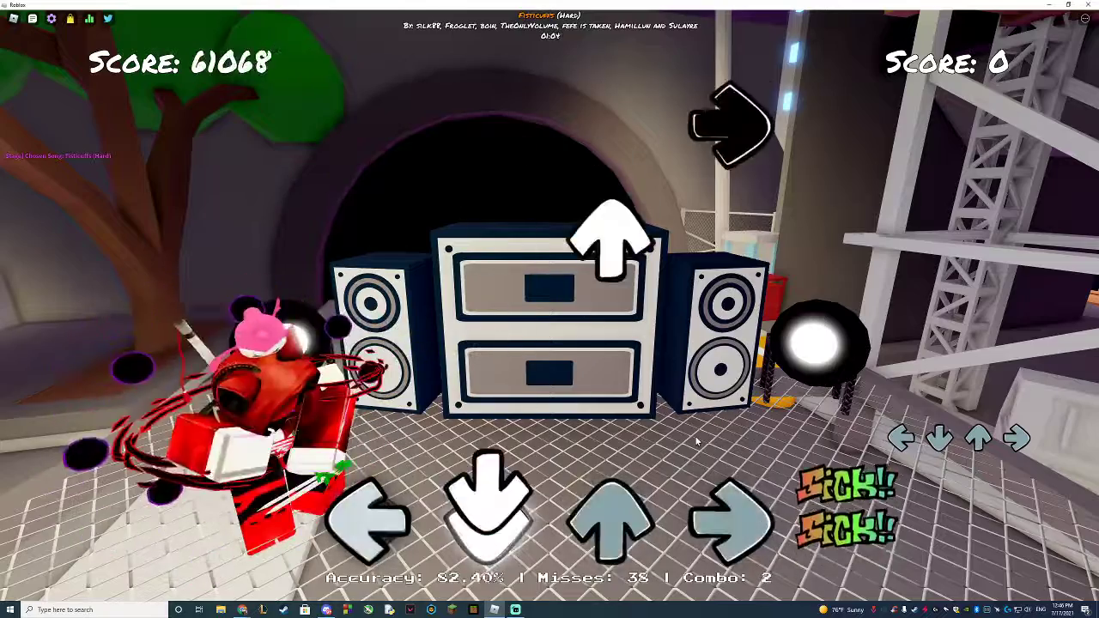
pyautogui.press('Up')
pyautogui.press('Right')
pyautogui.press('Down')
pyautogui.press('Up')
pyautogui.press('Down')
pyautogui.press('Right')
pyautogui.press('Right')
pyautogui.press('Up')
pyautogui.press('Left')
pyautogui.press('Up')
pyautogui.press('Right')
pyautogui.press('Left')
pyautogui.press('Left')
pyautogui.press('Down')
pyautogui.press('Up')
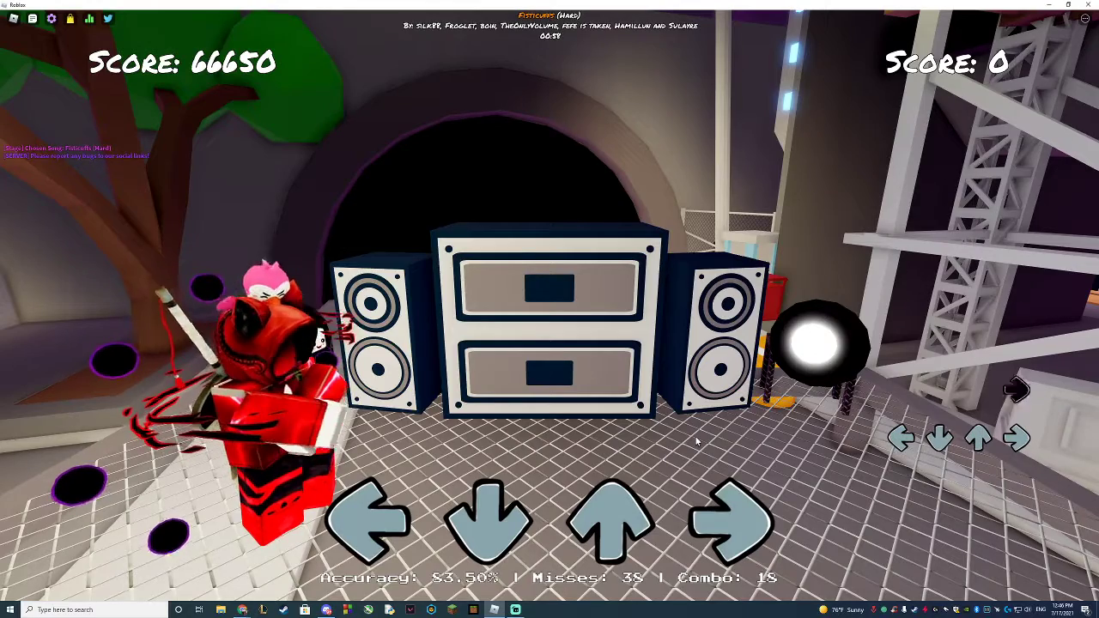
# Hit the remaining Fisticuffs (Hard) arrow notes, finishing with 151,400 points and 77.31% accuracy
pyautogui.press('Down')
pyautogui.press('Up')
pyautogui.press('Left')
pyautogui.press('Right')
pyautogui.press('Right')
pyautogui.press('Left')
pyautogui.press('Down')
pyautogui.press('Up')
pyautogui.press('Down')
pyautogui.press('Up')
pyautogui.press('Right')
pyautogui.press('Left')
pyautogui.press('Up')
pyautogui.press('Right')
pyautogui.press('Left')
pyautogui.press('Down')
pyautogui.press('Up')
pyautogui.press('Right')
pyautogui.press('Left')
pyautogui.press('Down')
pyautogui.press('Up')
pyautogui.press('Right')
pyautogui.press('Up')
pyautogui.press('Down')
pyautogui.press('Left')
pyautogui.press('Right')
pyautogui.press('Down')
pyautogui.press('Up')
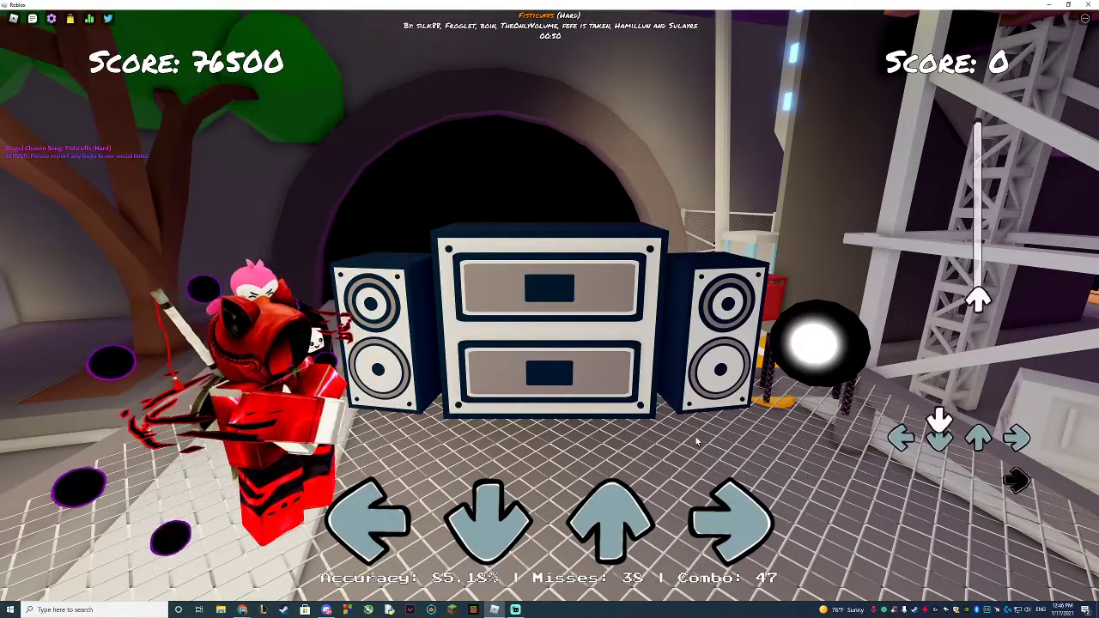
pyautogui.press('Down')
pyautogui.press('Up')
pyautogui.press('Right')
pyautogui.press('Up')
pyautogui.press('Down')
pyautogui.press('Left')
pyautogui.press('Down')
pyautogui.press('Up')
pyautogui.press('Right')
pyautogui.press('Up')
pyautogui.press('Right')
pyautogui.press('Down')
pyautogui.press('Up')
pyautogui.press('Right')
pyautogui.press('Down')
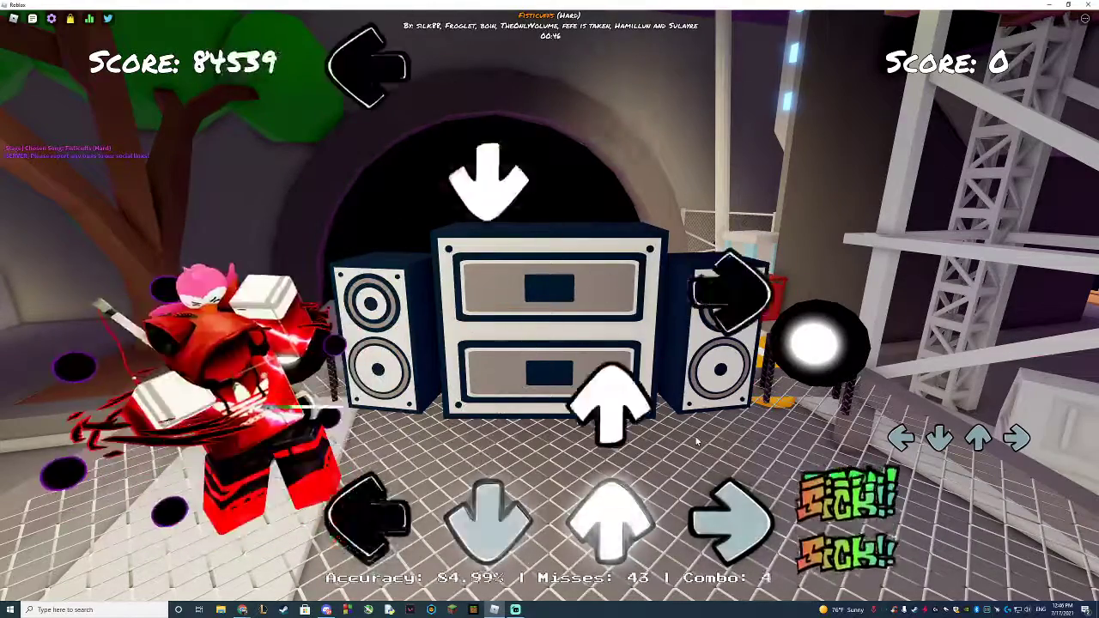
pyautogui.press('Up')
pyautogui.press('Down')
pyautogui.press('Right')
pyautogui.press('Left')
pyautogui.press('Up')
pyautogui.press('Down')
pyautogui.press('Down')
pyautogui.press('Up')
pyautogui.press('Right')
pyautogui.press('Left')
pyautogui.press('Up')
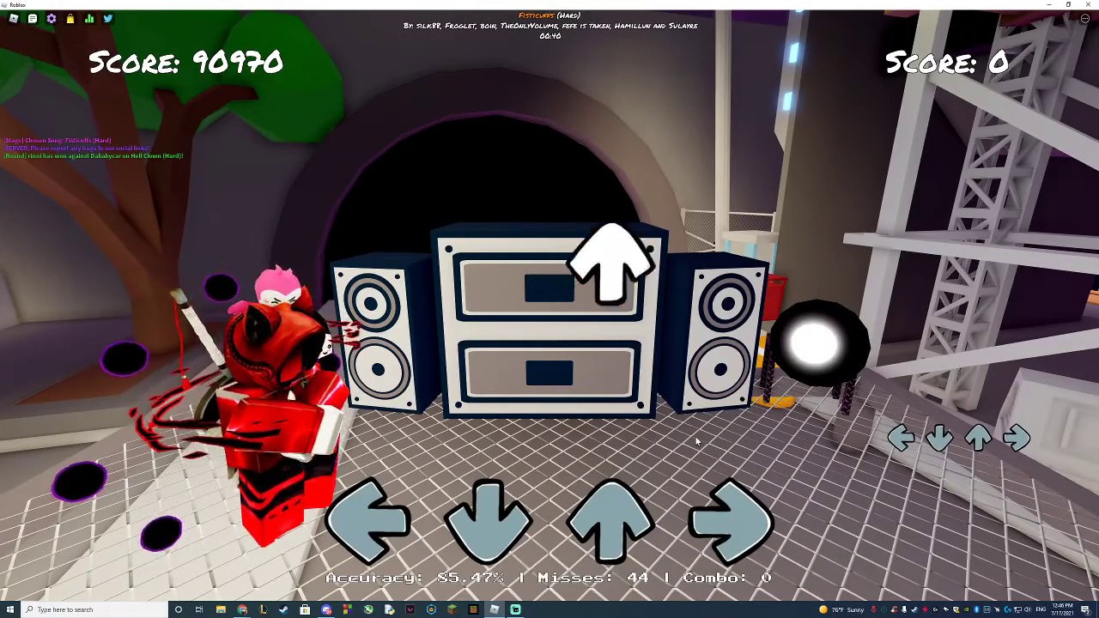
pyautogui.press('Up')
pyautogui.press('Down')
pyautogui.press('Up')
pyautogui.press('Right')
pyautogui.press('Down')
pyautogui.press('Right')
pyautogui.press('Left')
pyautogui.press('Down')
pyautogui.press('Up')
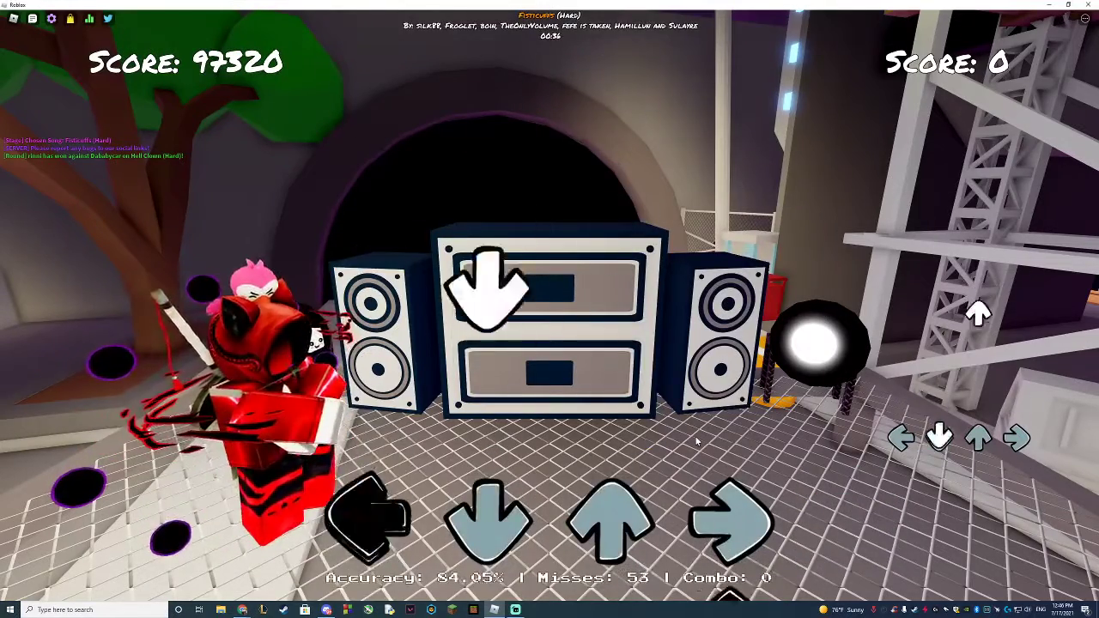
pyautogui.press('Down')
pyautogui.press('Up')
pyautogui.press('Up')
pyautogui.press('Down')
pyautogui.press('Up')
pyautogui.press('Right')
pyautogui.press('Down')
pyautogui.press('Down')
pyautogui.press('Up')
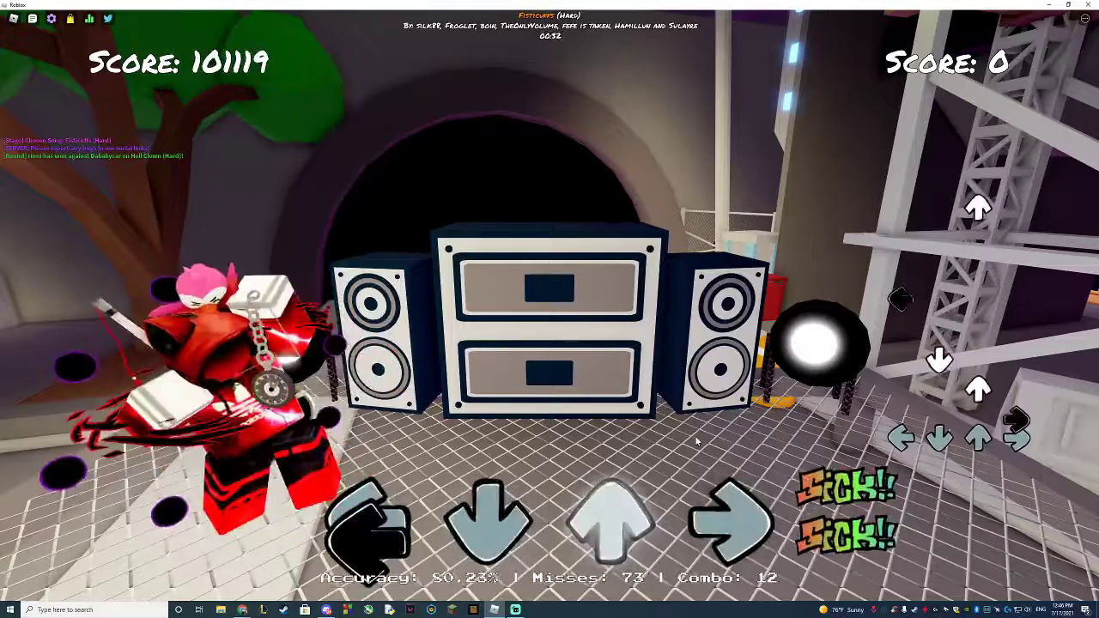
pyautogui.press('Left')
pyautogui.press('Down')
pyautogui.press('Up')
pyautogui.press('Down')
pyautogui.press('Right')
pyautogui.press('Up')
pyautogui.press('Right')
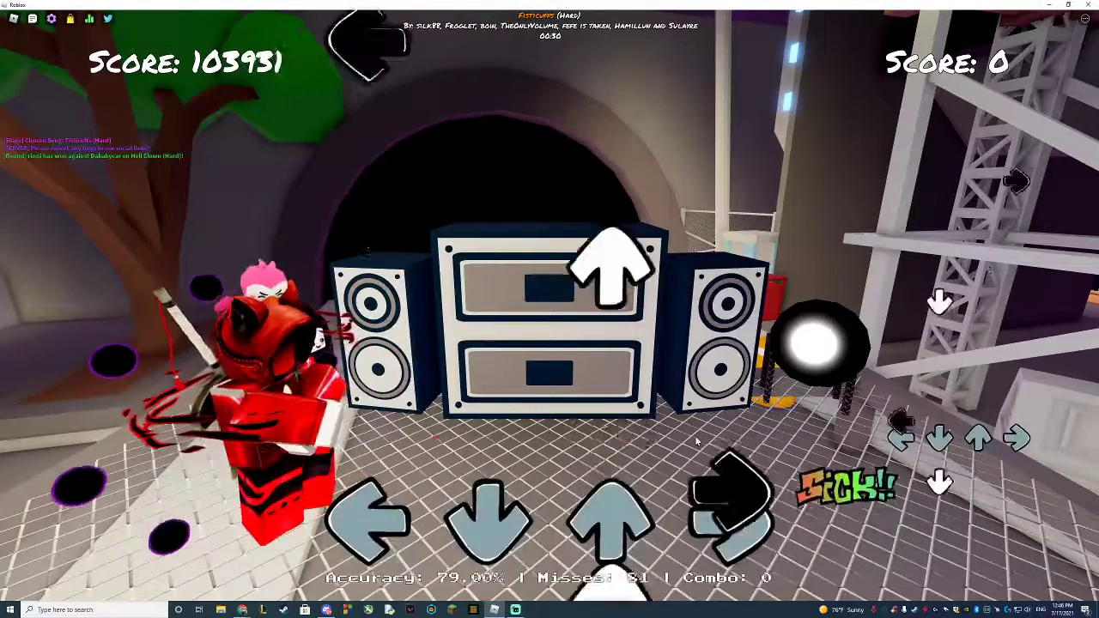
pyautogui.press('Down')
pyautogui.press('Right')
pyautogui.press('Down')
pyautogui.press('Right')
pyautogui.press('Right')
pyautogui.press('Up')
pyautogui.press('Up')
pyautogui.press('Right')
pyautogui.press('Down')
pyautogui.press('Up')
pyautogui.press('Right')
pyautogui.press('Down')
pyautogui.press('Right')
pyautogui.press('Left')
pyautogui.press('Up')
pyautogui.press('Up')
pyautogui.press('Down')
pyautogui.press('Right')
pyautogui.press('Up')
pyautogui.press('Up')
pyautogui.press('Down')
pyautogui.press('Right')
pyautogui.press('Up')
pyautogui.press('Down')
pyautogui.press('Up')
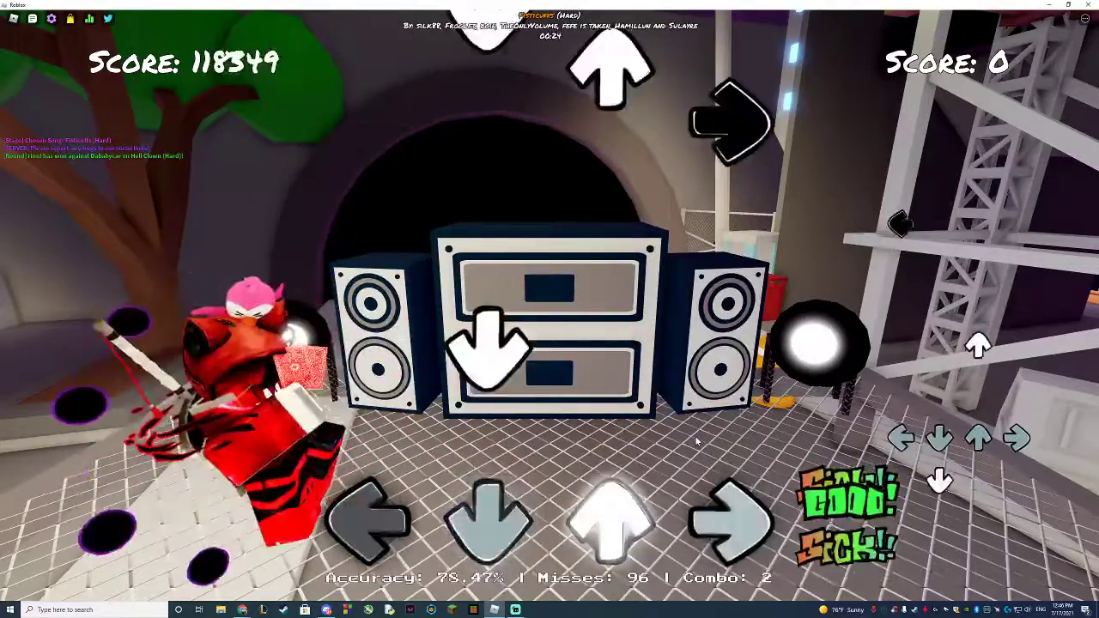
pyautogui.press('Down')
pyautogui.press('Right')
pyautogui.press('Down')
pyautogui.press('Right')
pyautogui.press('Up')
pyautogui.press('Down')
pyautogui.press('Up')
pyautogui.press('Right')
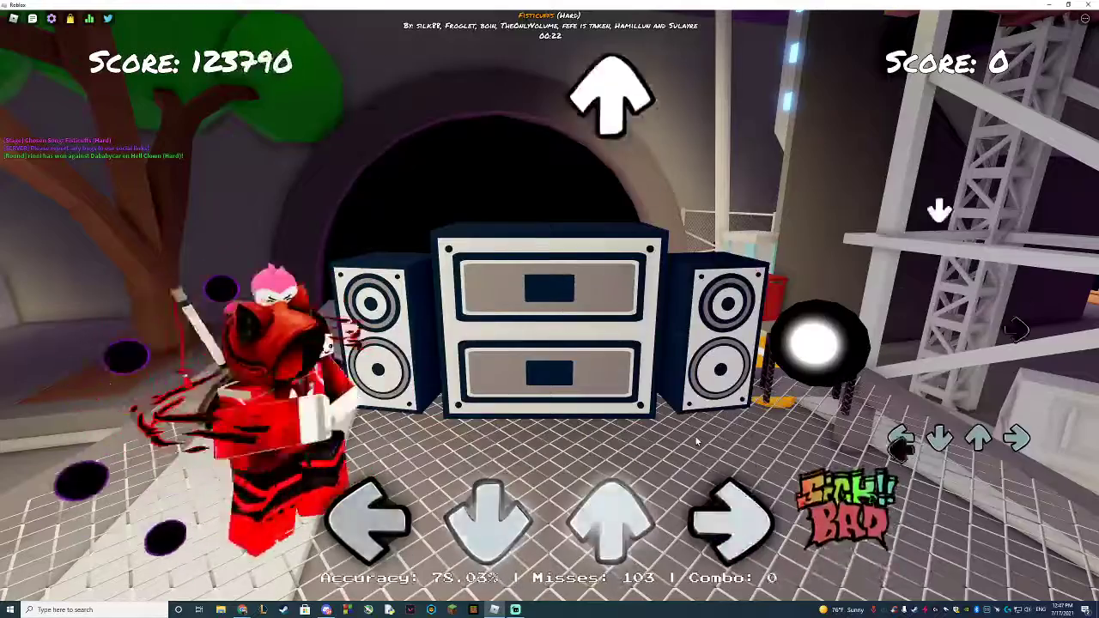
pyautogui.press('Down')
pyautogui.press('Up')
pyautogui.press('Down')
pyautogui.press('Up')
pyautogui.press('Up')
pyautogui.press('Right')
pyautogui.press('Down')
pyautogui.press('Up')
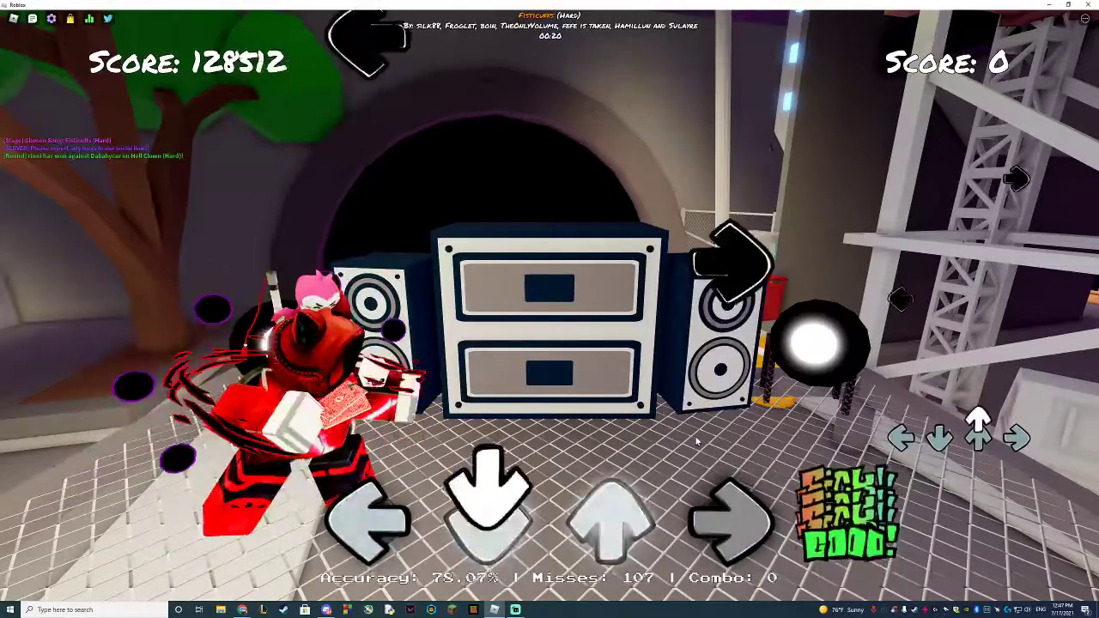
pyautogui.press('Up')
pyautogui.press('Down')
pyautogui.press('Down')
pyautogui.press('Up')
pyautogui.press('Up')
pyautogui.press('Right')
pyautogui.press('Up')
pyautogui.press('Left')
pyautogui.press('Down')
pyautogui.press('Up')
pyautogui.press('Down')
pyautogui.press('Up')
pyautogui.press('Left')
pyautogui.press('Down')
pyautogui.press('Up')
pyautogui.press('Right')
pyautogui.press('Up')
pyautogui.press('Down')
pyautogui.press('Up')
pyautogui.press('Down')
pyautogui.press('Up')
pyautogui.press('Up')
pyautogui.press('Down')
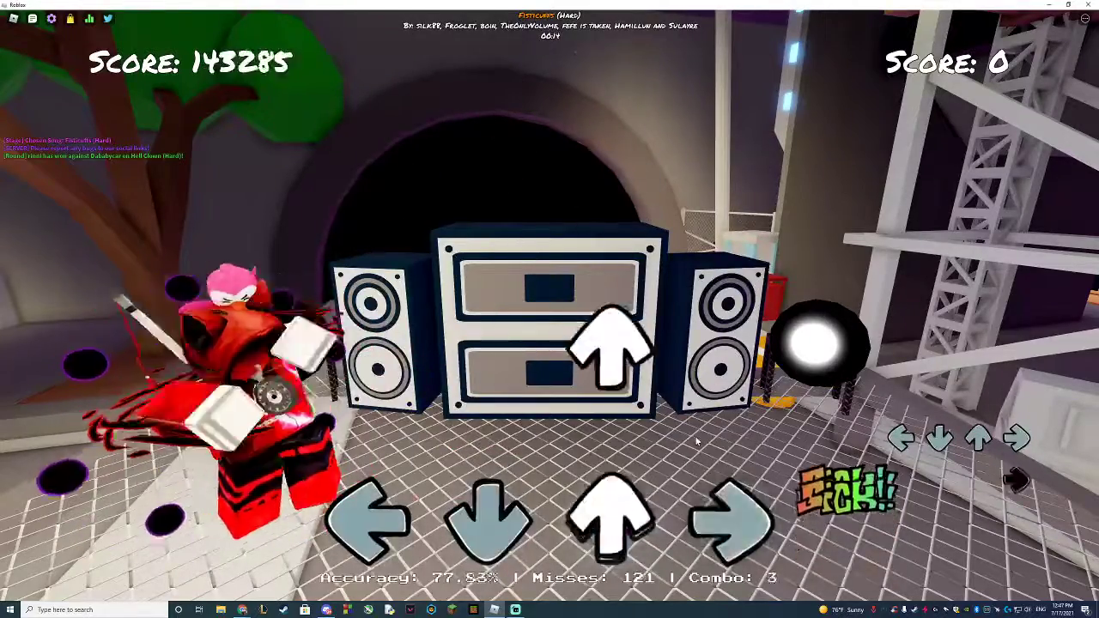
pyautogui.press('Up')
pyautogui.press('Down')
pyautogui.press('Up')
pyautogui.press('Right')
pyautogui.press('Left')
pyautogui.press('Up')
pyautogui.press('Down')
pyautogui.press('Left')
pyautogui.press('Up')
pyautogui.press('Up')
pyautogui.press('Up')
pyautogui.press('Right')
pyautogui.press('Down')
pyautogui.press('Right')
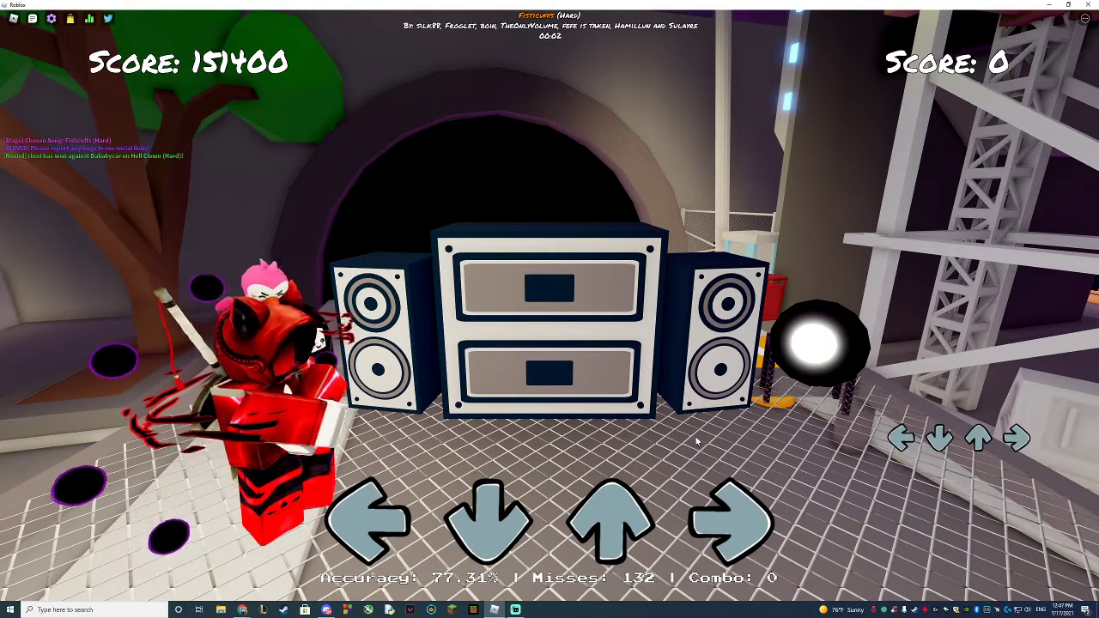
# Change Arrow Speed from 3.13 to 2 in the Gameplay settings and close Settings
pyautogui.press('Escape')
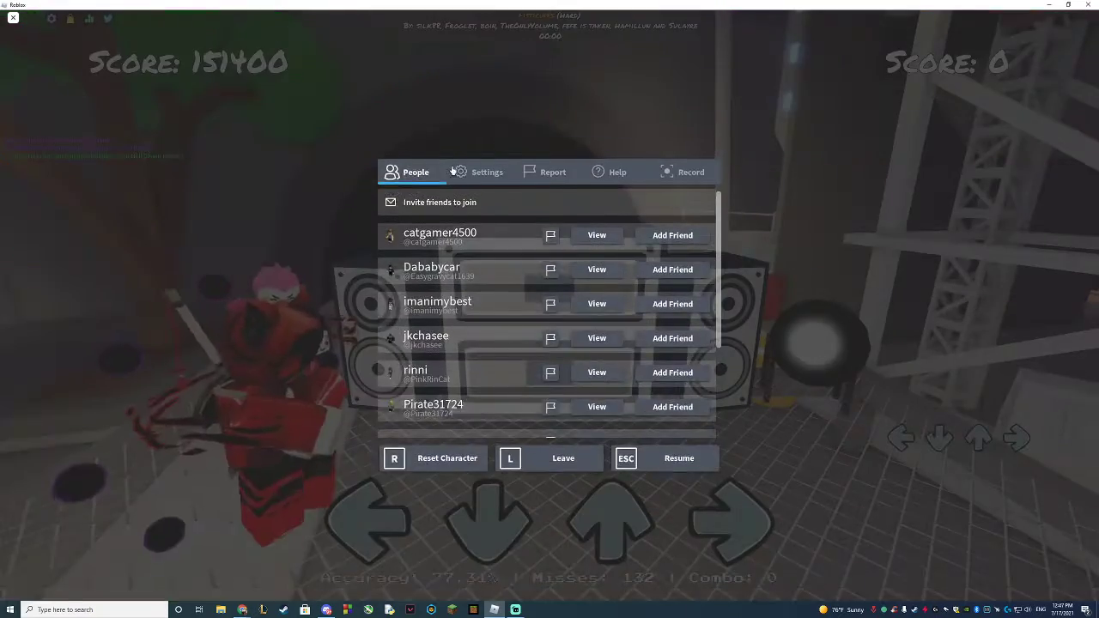
pyautogui.press('Escape')
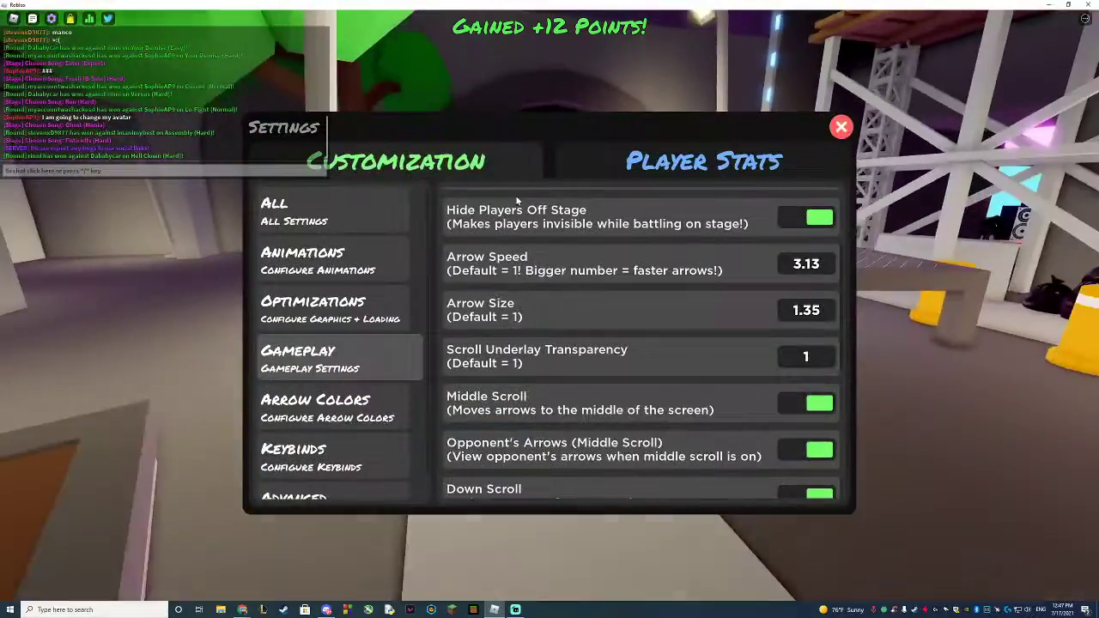
pyautogui.click(805, 263)
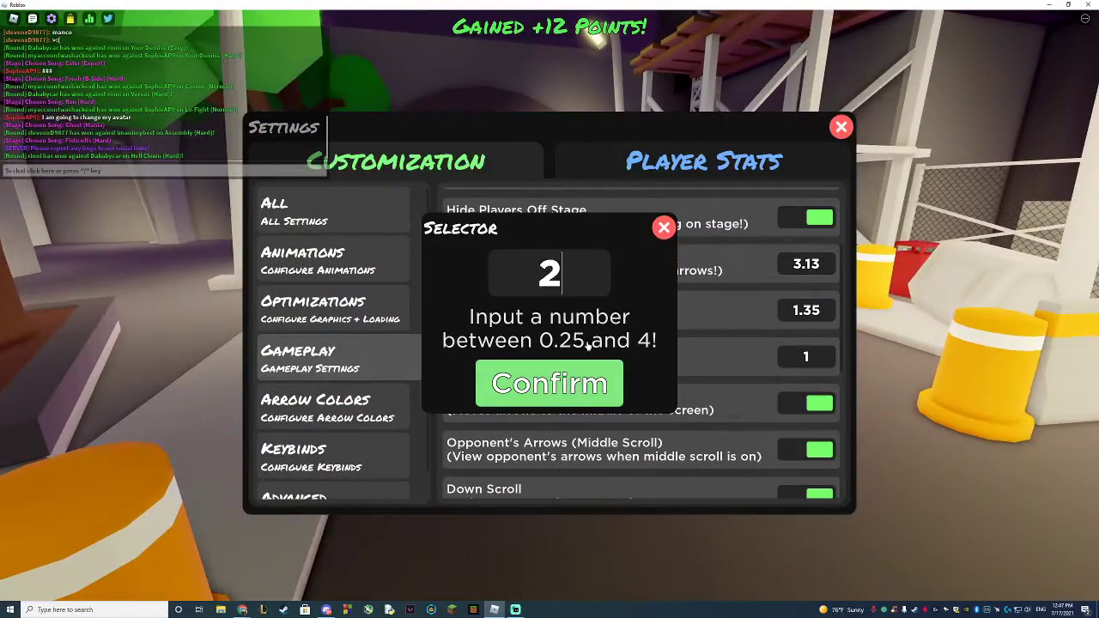
pyautogui.click(550, 383)
pyautogui.click(841, 127)
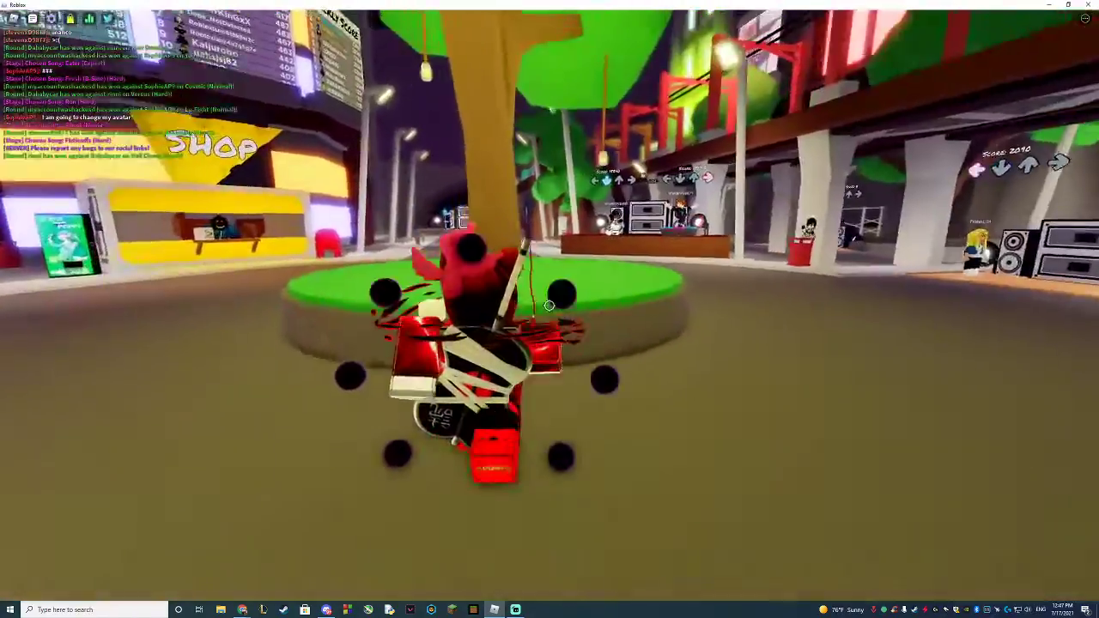
# Walk the avatar across the lobby and up the staircase onto the stage platform
pyautogui.press('w')
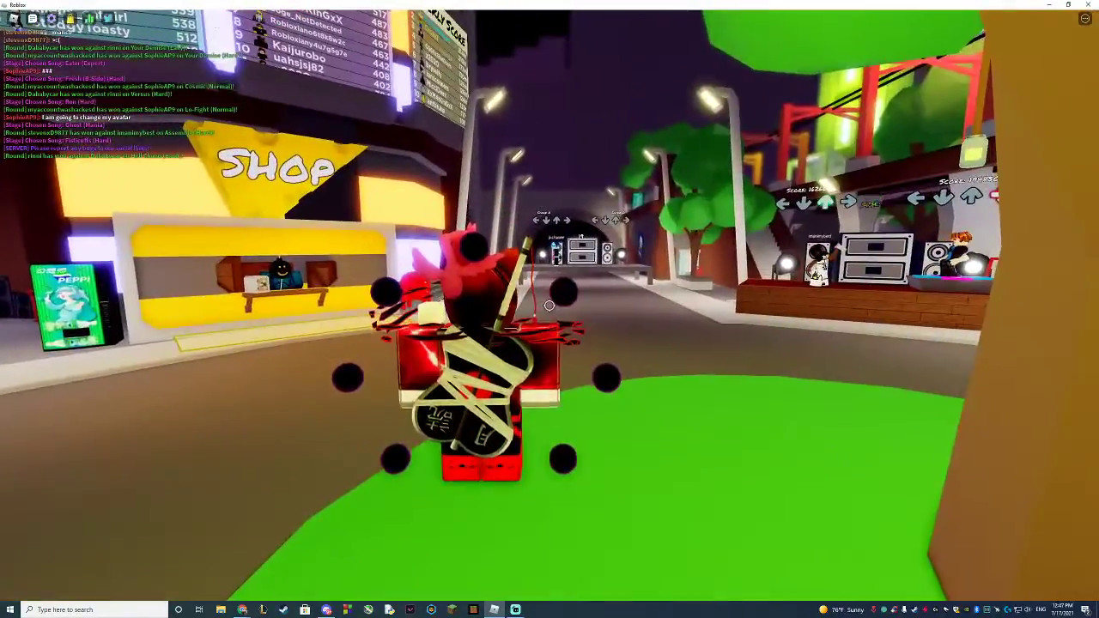
pyautogui.press('w')
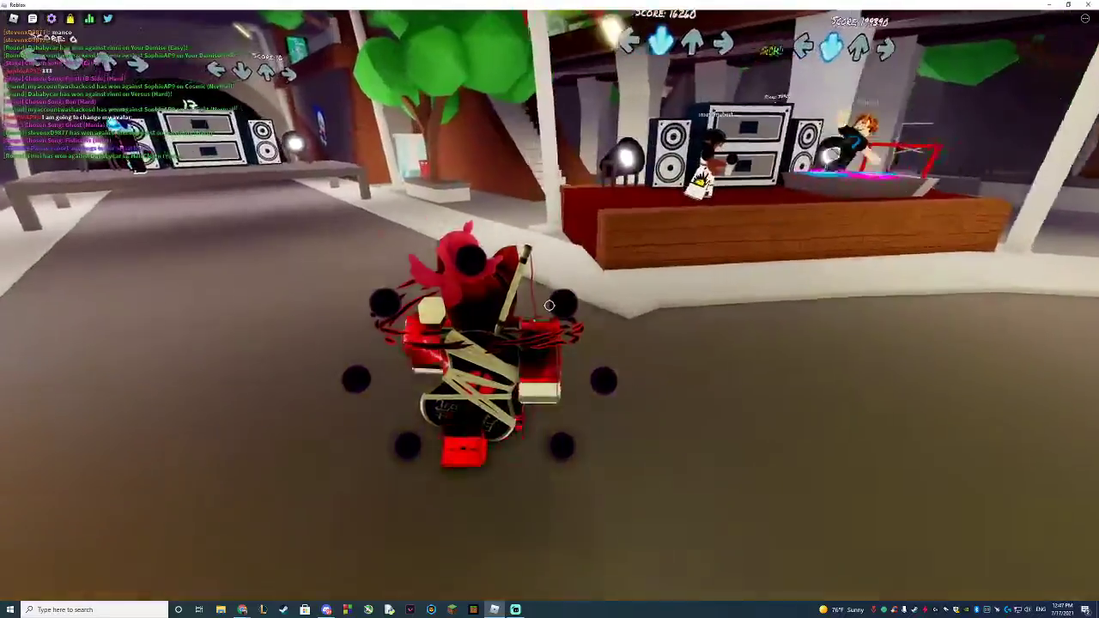
pyautogui.press('w')
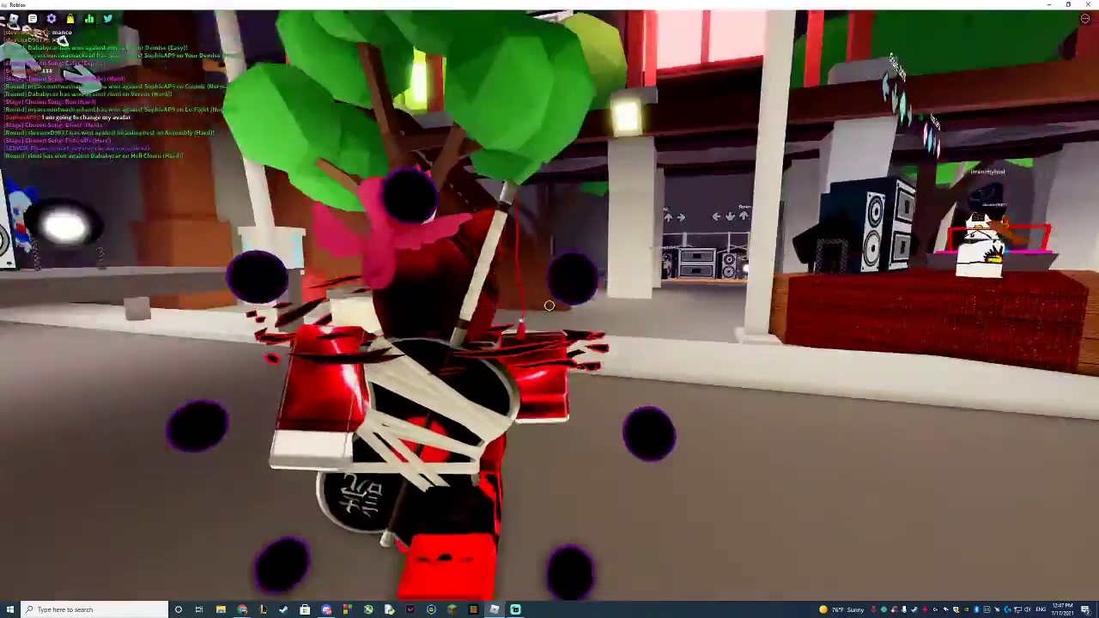
pyautogui.press('w')
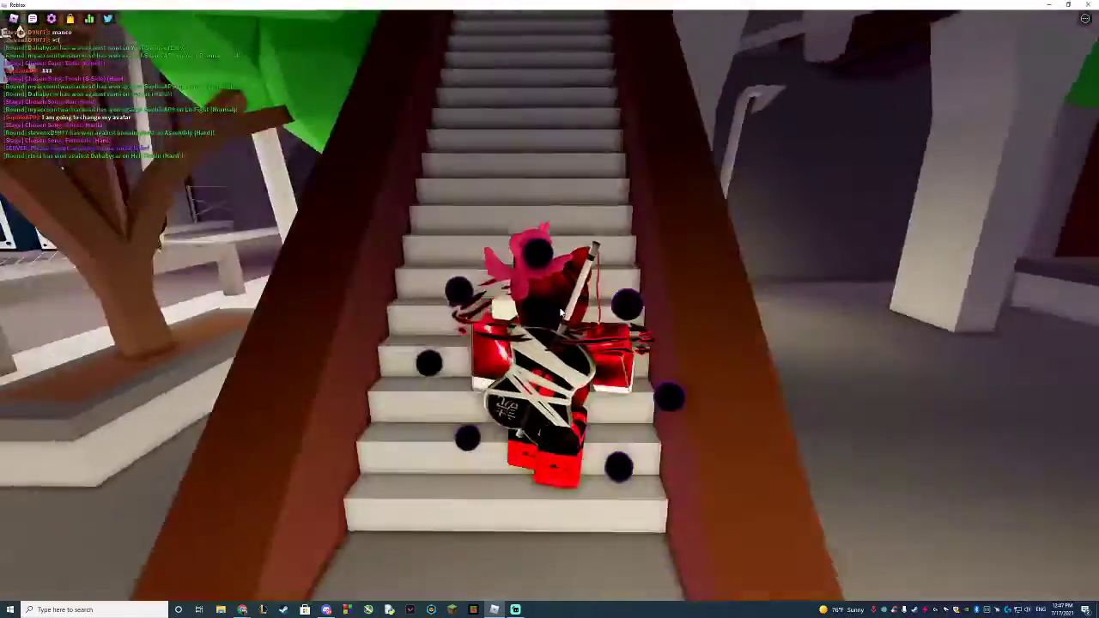
pyautogui.press('w')
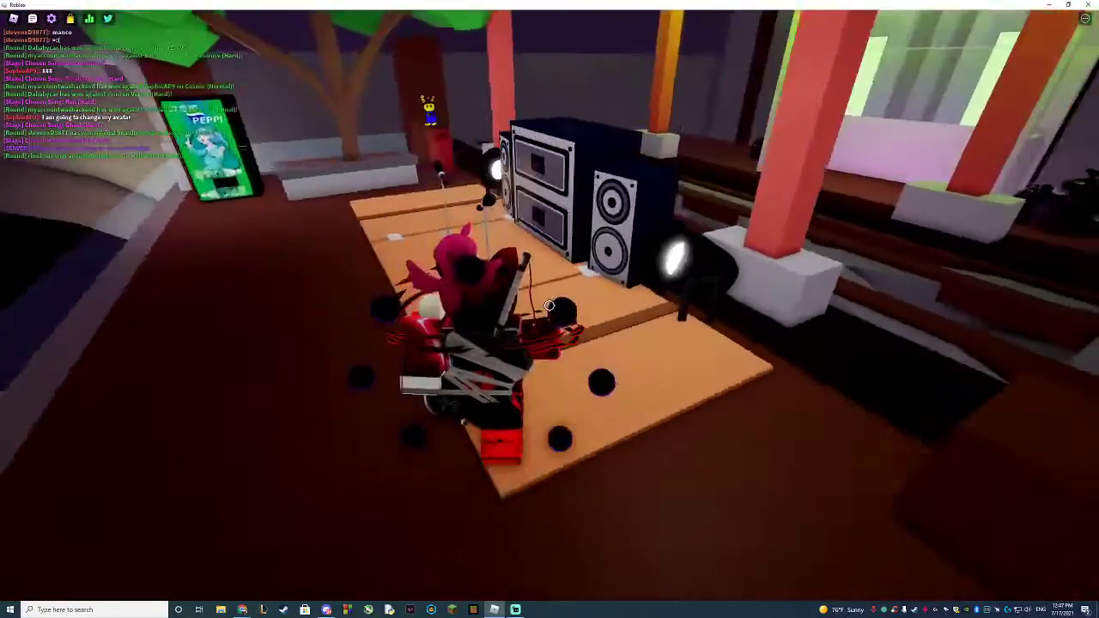
# Join the round at the microphone, then cancel waiting for another player
pyautogui.click(549, 304)
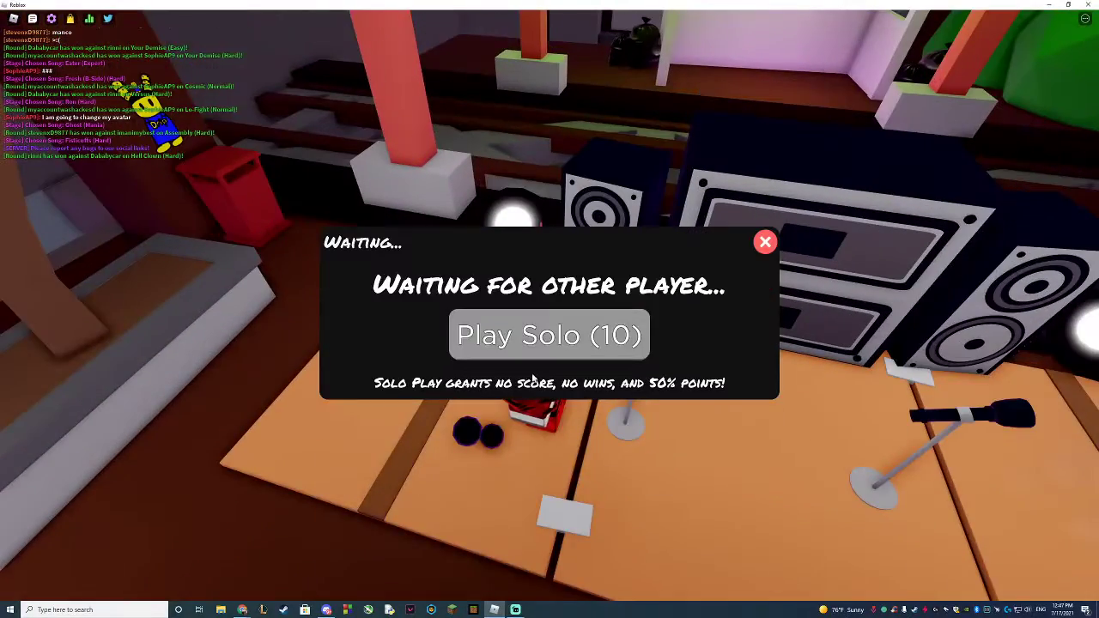
pyautogui.moveTo(549, 472); pyautogui.dragTo(343, 472)
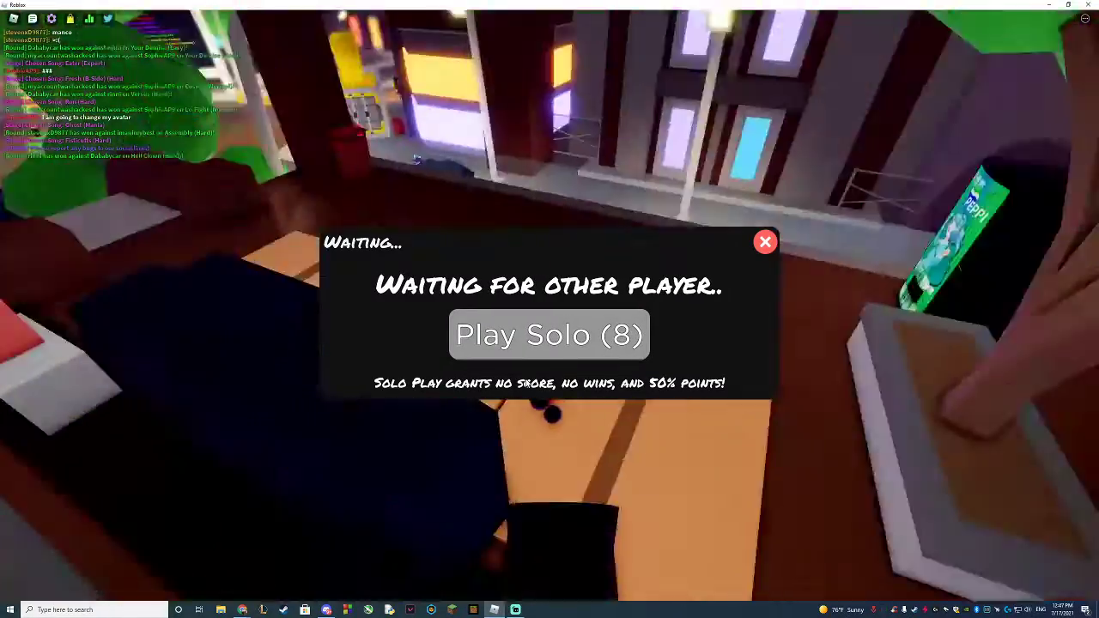
pyautogui.click(765, 242)
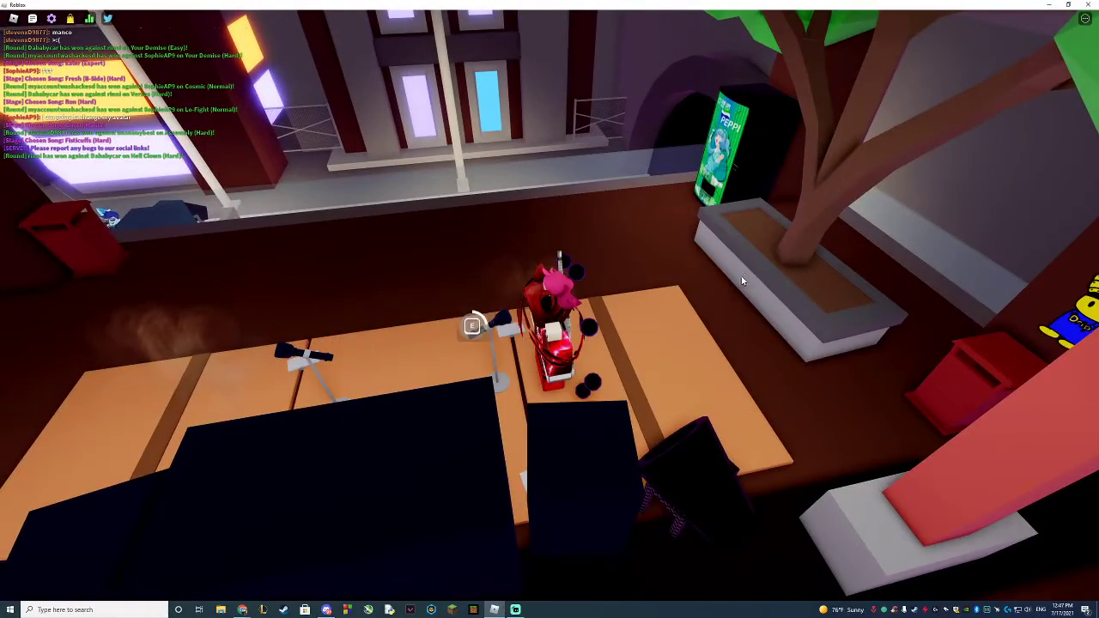
pyautogui.moveTo(739, 277); pyautogui.dragTo(731, 293)
# Return to the stage, rejoin with E, and start Fisticuffs on Hard solo
pyautogui.press('w')
pyautogui.press('e')
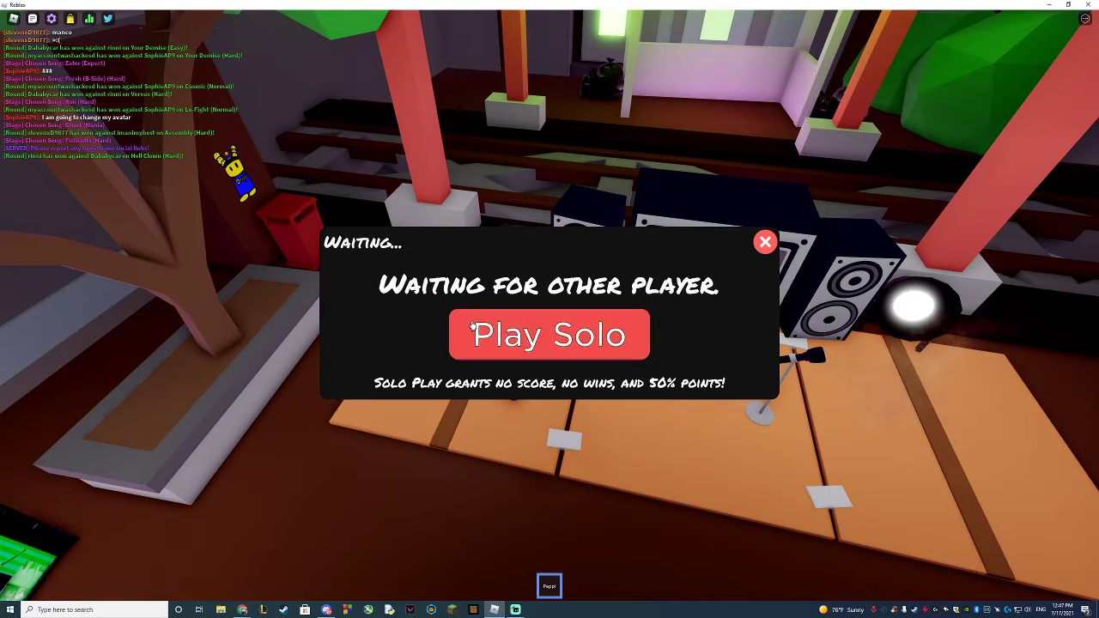
pyautogui.click(483, 330)
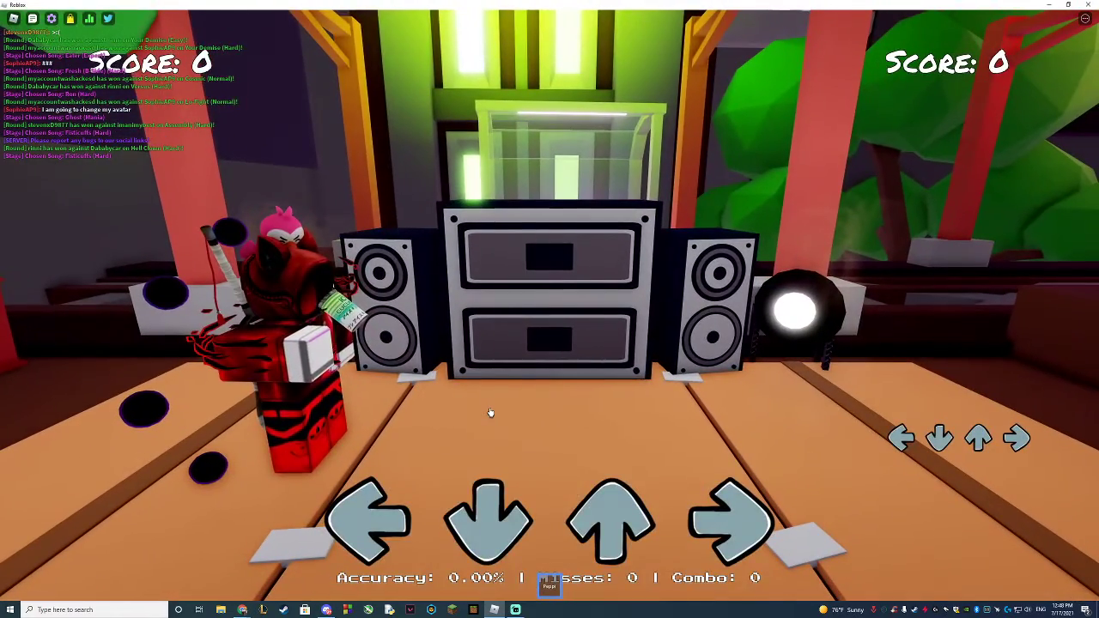
# Hit the Fisticuffs arrow notes in time, reaching 38,390 points with 14 misses
pyautogui.press('Down')
pyautogui.press('Up')
pyautogui.press('Up')
pyautogui.press('Up')
pyautogui.press('Down')
pyautogui.press('Down')
pyautogui.press('Up')
pyautogui.press('Up')
pyautogui.press('Left')
pyautogui.press('Down')
pyautogui.press('Up')
pyautogui.press('Down')
pyautogui.press('Up')
pyautogui.press('Down')
pyautogui.press('Up')
pyautogui.press('Up')
pyautogui.press('Up')
pyautogui.press('Down')
pyautogui.press('Up')
pyautogui.press('Left')
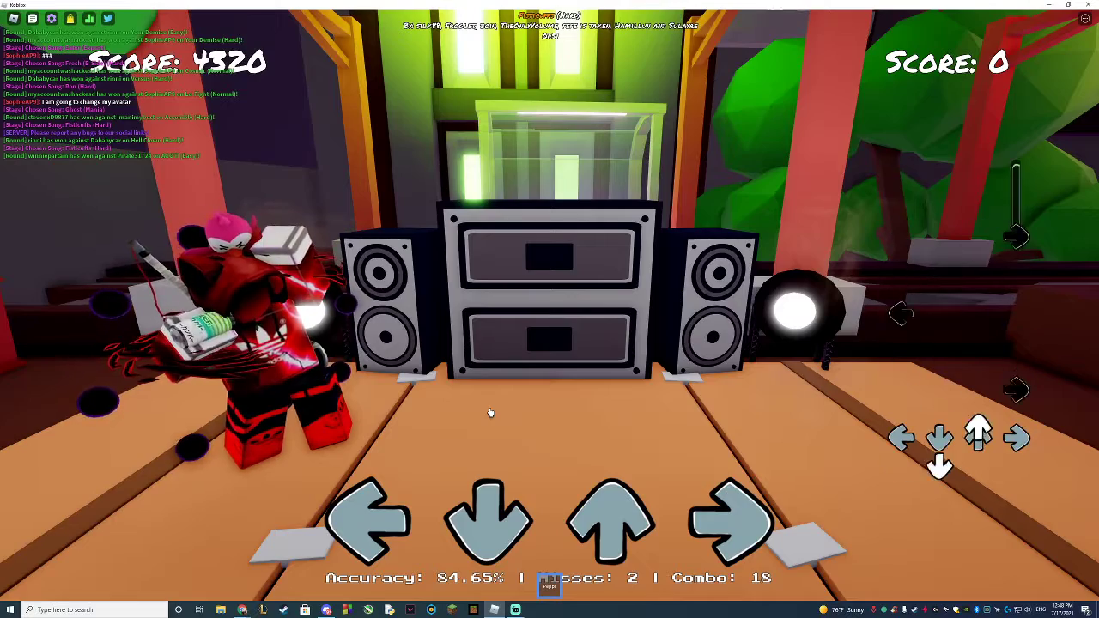
pyautogui.press('Down')
pyautogui.press('Up')
pyautogui.press('Left')
pyautogui.press('Right')
pyautogui.press('Up')
pyautogui.press('Right')
pyautogui.press('Down')
pyautogui.press('Right')
pyautogui.press('Up')
pyautogui.press('Down')
pyautogui.press('Down')
pyautogui.press('Up')
pyautogui.press('Up')
pyautogui.press('Down')
pyautogui.press('Right')
pyautogui.press('Right')
pyautogui.press('Down')
pyautogui.press('Up')
pyautogui.press('Up')
pyautogui.press('Up')
pyautogui.press('Up')
pyautogui.press('Down')
pyautogui.press('Up')
pyautogui.press('Right')
pyautogui.press('Up')
pyautogui.press('Right')
pyautogui.press('Up')
pyautogui.press('Right')
pyautogui.press('Down')
pyautogui.press('Up')
pyautogui.press('Down')
pyautogui.press('Up')
pyautogui.press('Down')
pyautogui.press('Up')
pyautogui.press('Down')
pyautogui.press('Up')
pyautogui.press('Down')
pyautogui.press('Right')
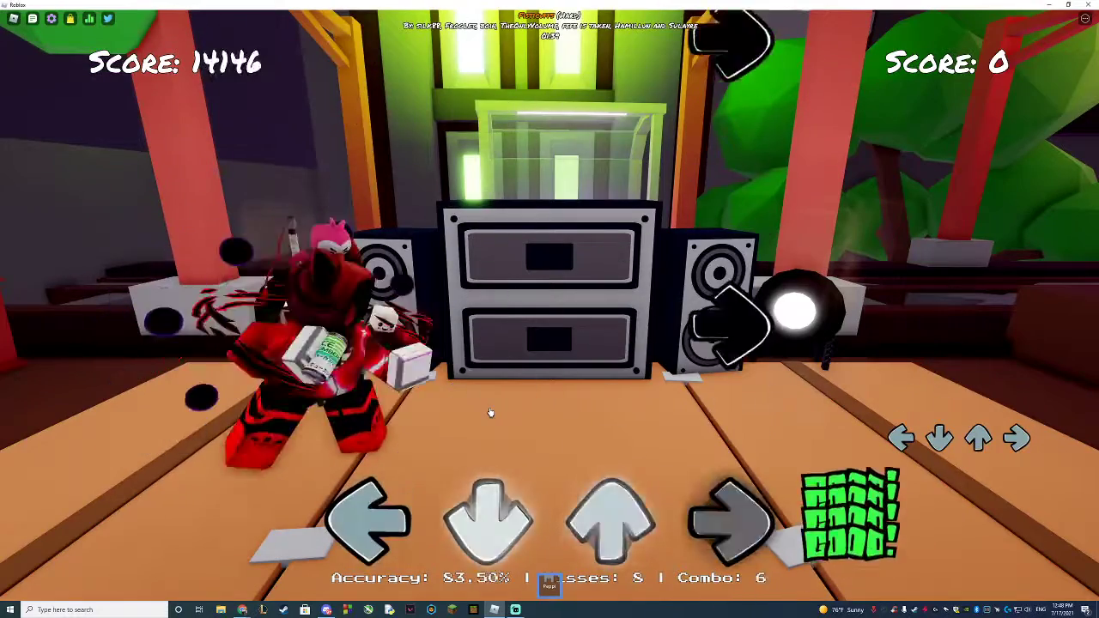
pyautogui.press('Right')
pyautogui.press('Up')
pyautogui.press('Left')
pyautogui.press('Right')
pyautogui.press('Left')
pyautogui.press('Down')
pyautogui.press('Up')
pyautogui.press('Down')
pyautogui.press('Up')
pyautogui.press('Left')
pyautogui.press('Right')
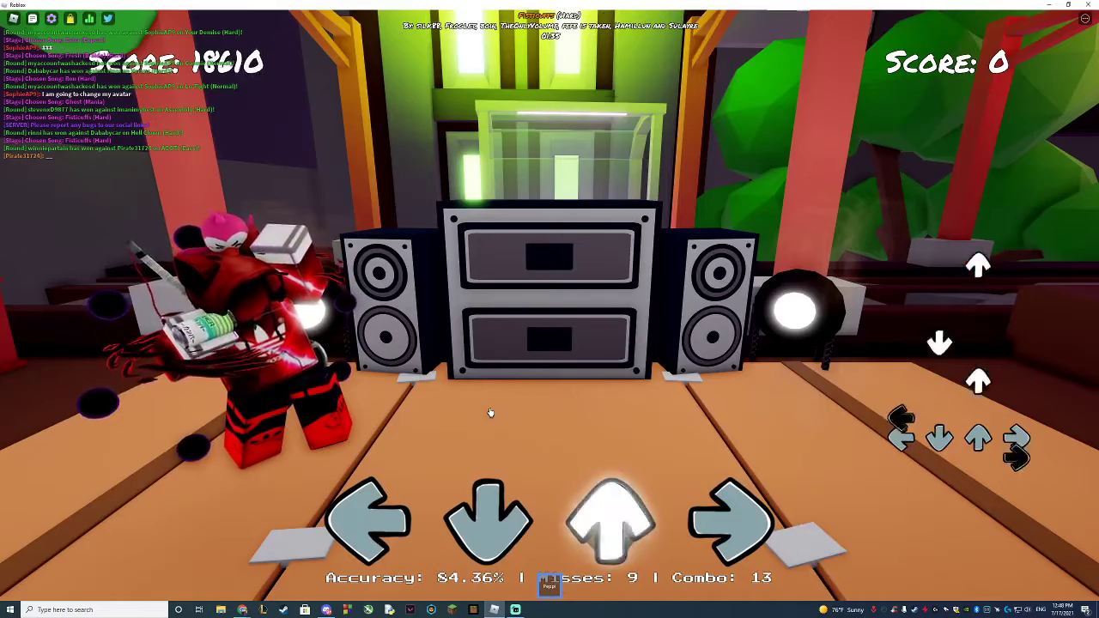
pyautogui.press('Up')
pyautogui.press('Down')
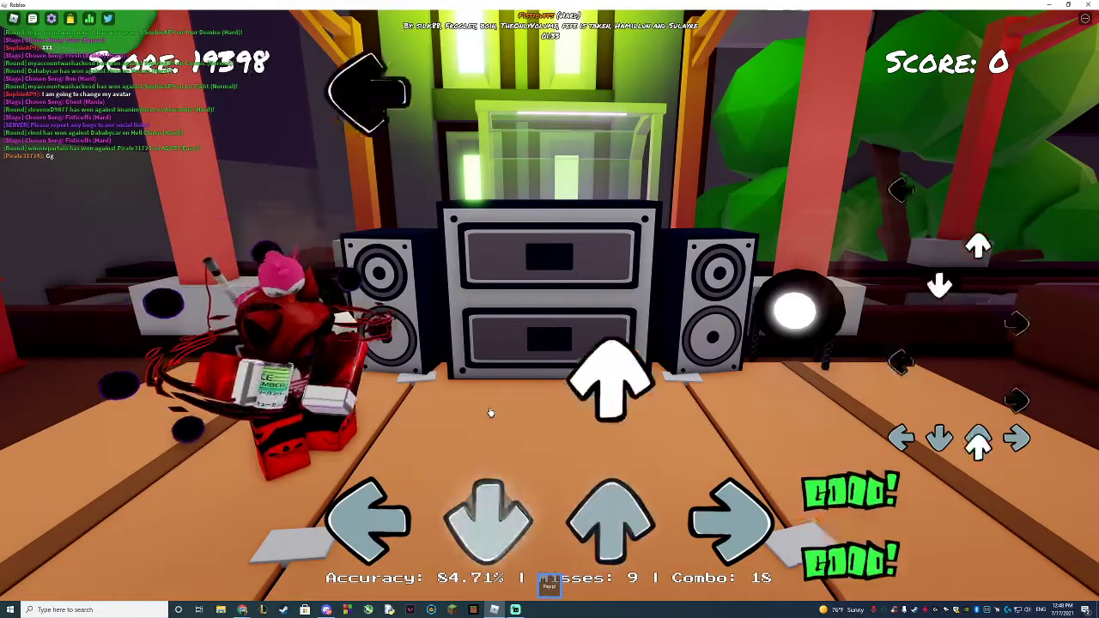
pyautogui.press('Up')
pyautogui.press('Right')
pyautogui.press('Left')
pyautogui.press('Up')
pyautogui.press('Down')
pyautogui.press('Right')
pyautogui.press('Down')
pyautogui.press('Left')
pyautogui.press('Right')
pyautogui.press('Down')
pyautogui.press('Right')
pyautogui.press('Down')
pyautogui.press('Up')
pyautogui.press('Down')
pyautogui.press('Up')
pyautogui.press('Right')
pyautogui.press('Down')
pyautogui.press('Right')
pyautogui.press('Down')
pyautogui.press('Up')
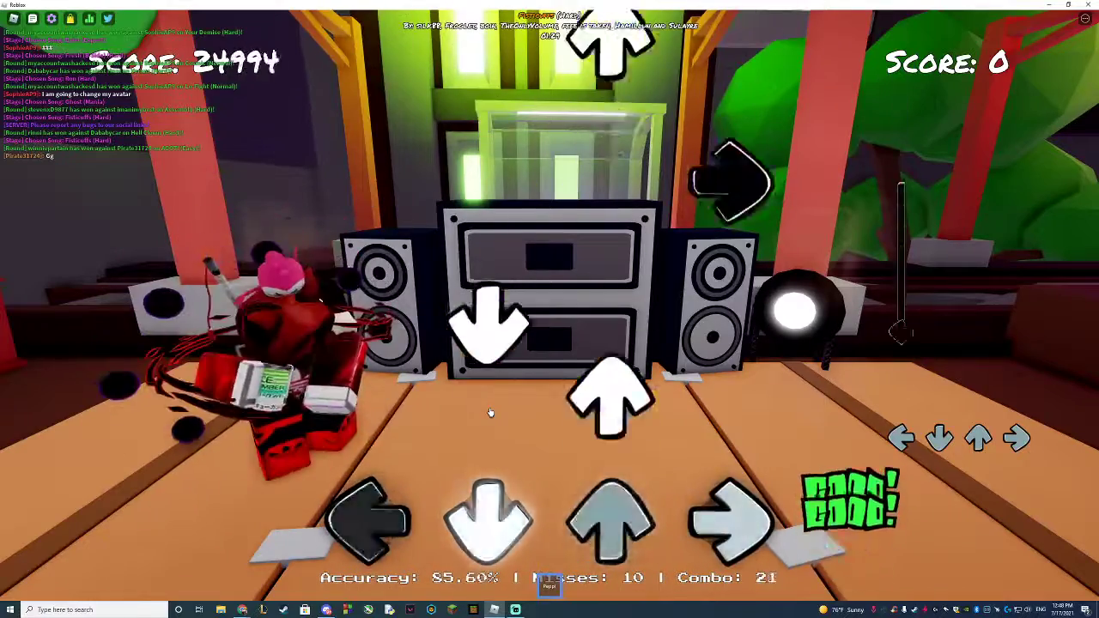
pyautogui.press('Up')
pyautogui.press('Left')
pyautogui.press('Down')
pyautogui.press('Right')
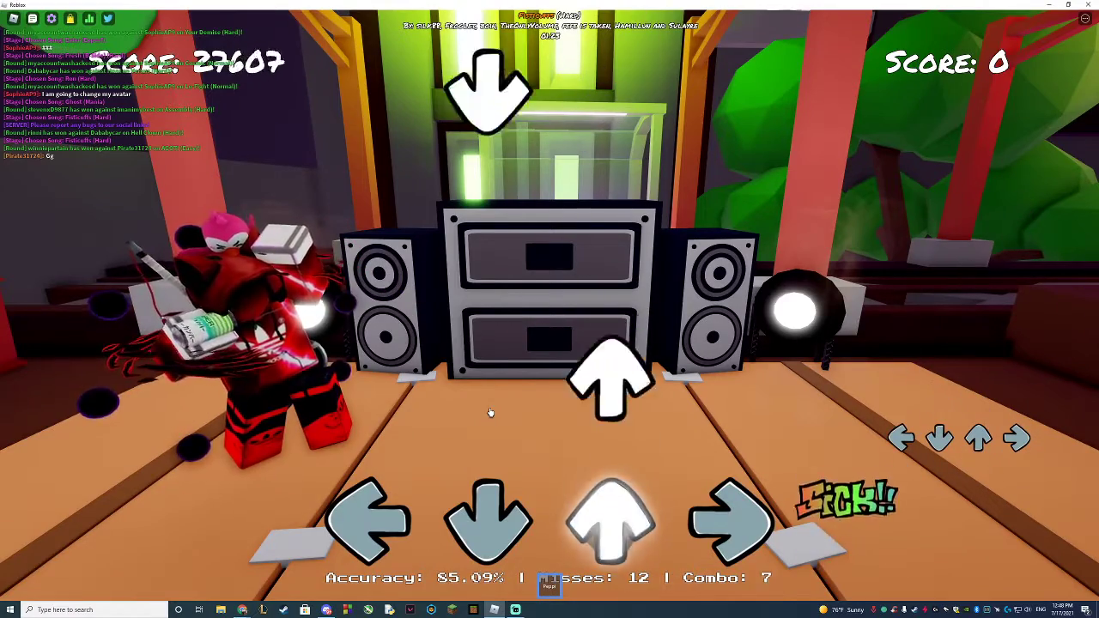
pyautogui.press('Down')
pyautogui.press('Down')
pyautogui.press('Left')
pyautogui.press('Right')
pyautogui.press('Up')
pyautogui.press('Down')
pyautogui.press('Right')
pyautogui.press('Left')
pyautogui.press('Up')
pyautogui.press('Right')
pyautogui.press('Down')
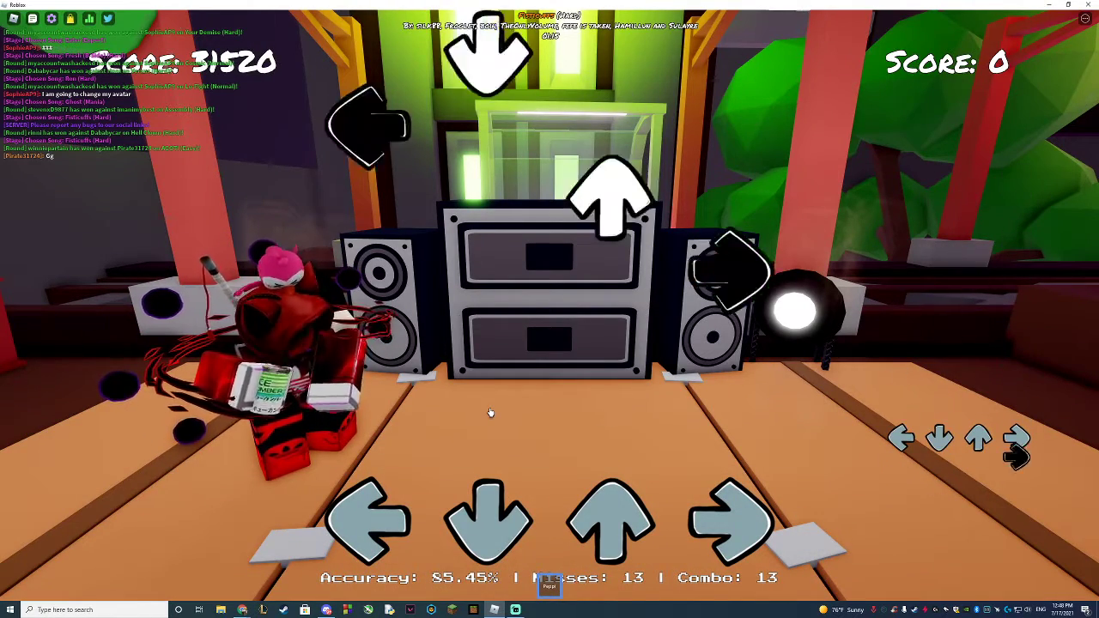
pyautogui.press('Right')
pyautogui.press('Up')
pyautogui.press('Down')
pyautogui.press('Left')
pyautogui.press('Up')
pyautogui.press('Right')
pyautogui.press('Down')
pyautogui.press('Right')
pyautogui.press('Up')
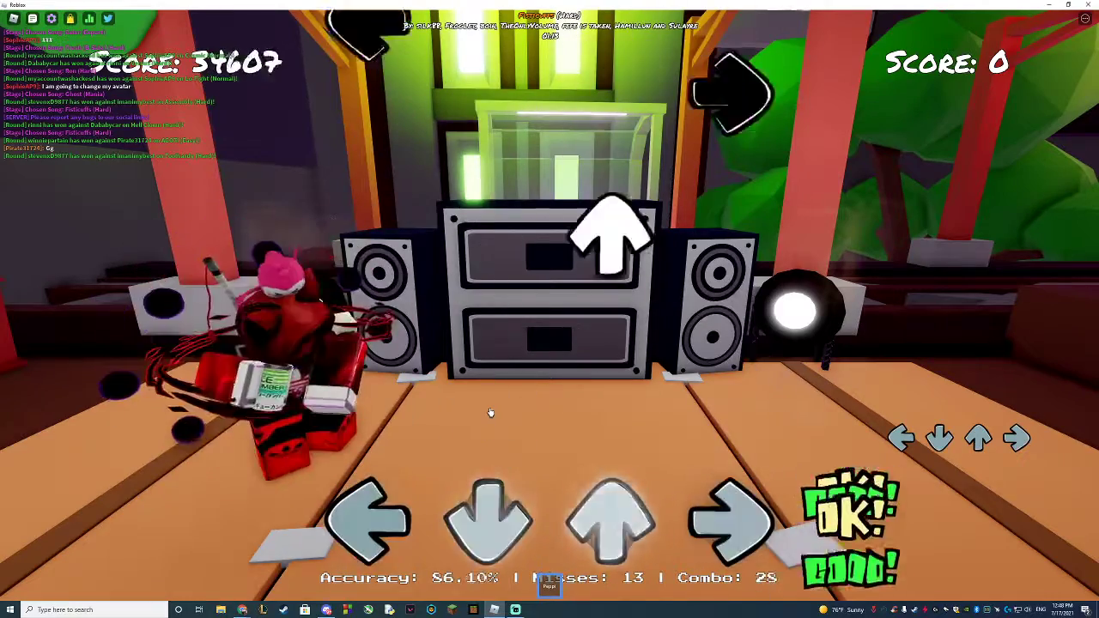
pyautogui.press('Up')
pyautogui.press('Left')
pyautogui.press('Right')
pyautogui.press('Down')
pyautogui.press('Right')
pyautogui.press('Left')
pyautogui.press('Up')
pyautogui.press('Up')
pyautogui.press('Right')
pyautogui.press('Down')
pyautogui.press('Up')
pyautogui.press('Right')
pyautogui.press('Down')
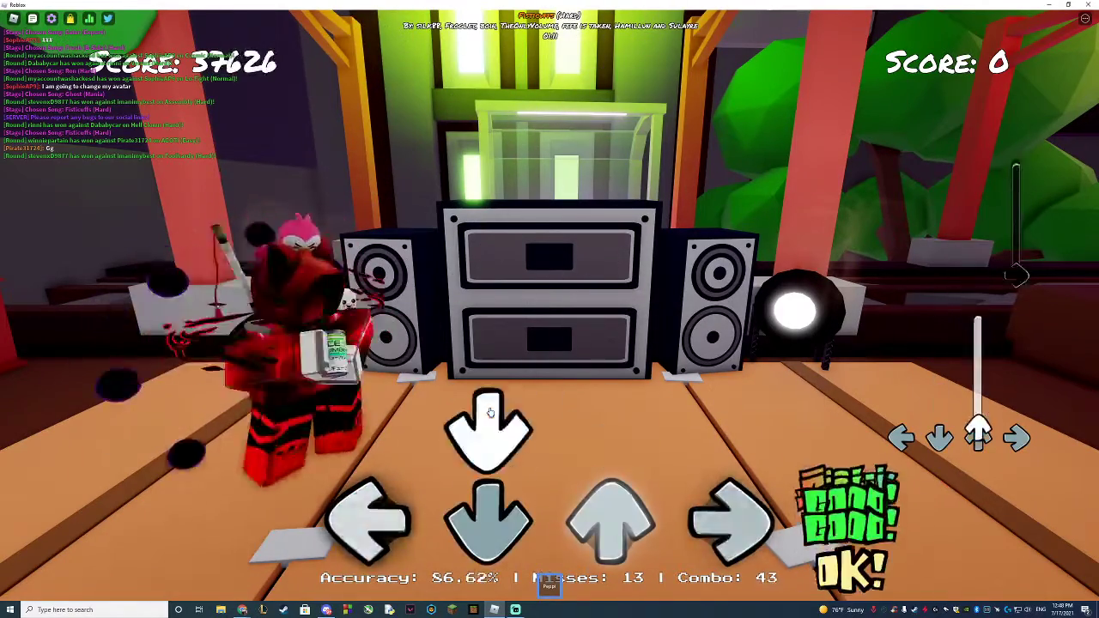
pyautogui.press('Down')
pyautogui.press('Left')
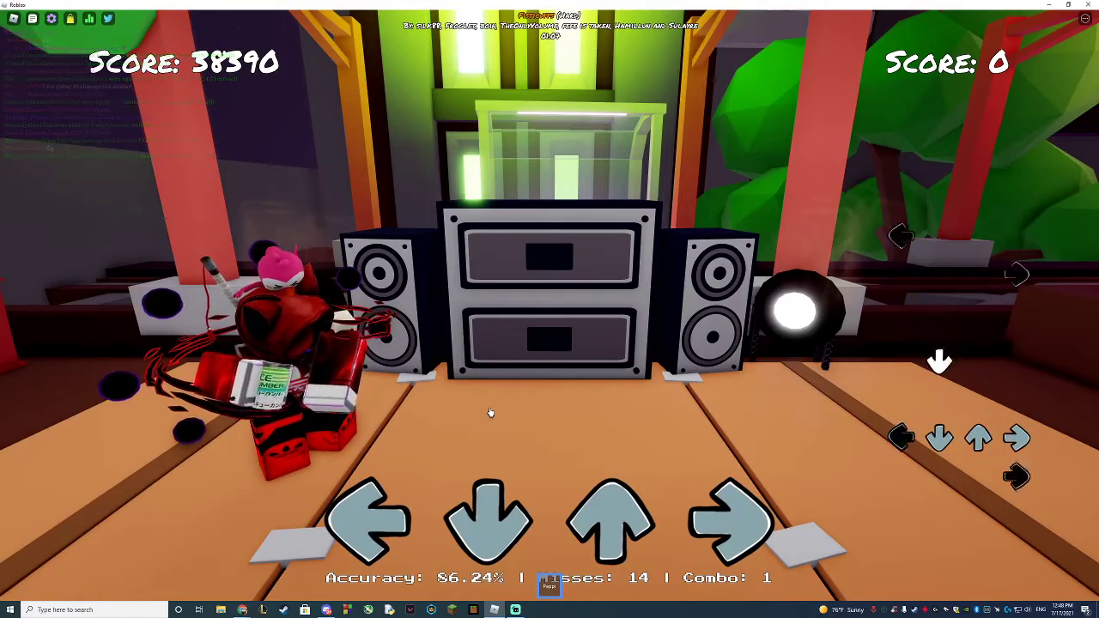
# Hit Fisticuffs' closing arrow notes, passing 110,000 points at 84.8% accuracy with 51 misses
pyautogui.press('Down')
pyautogui.press('Up')
pyautogui.press('Up')
pyautogui.press('Left')
pyautogui.press('Down')
pyautogui.press('Left')
pyautogui.press('Up')
pyautogui.press('Down')
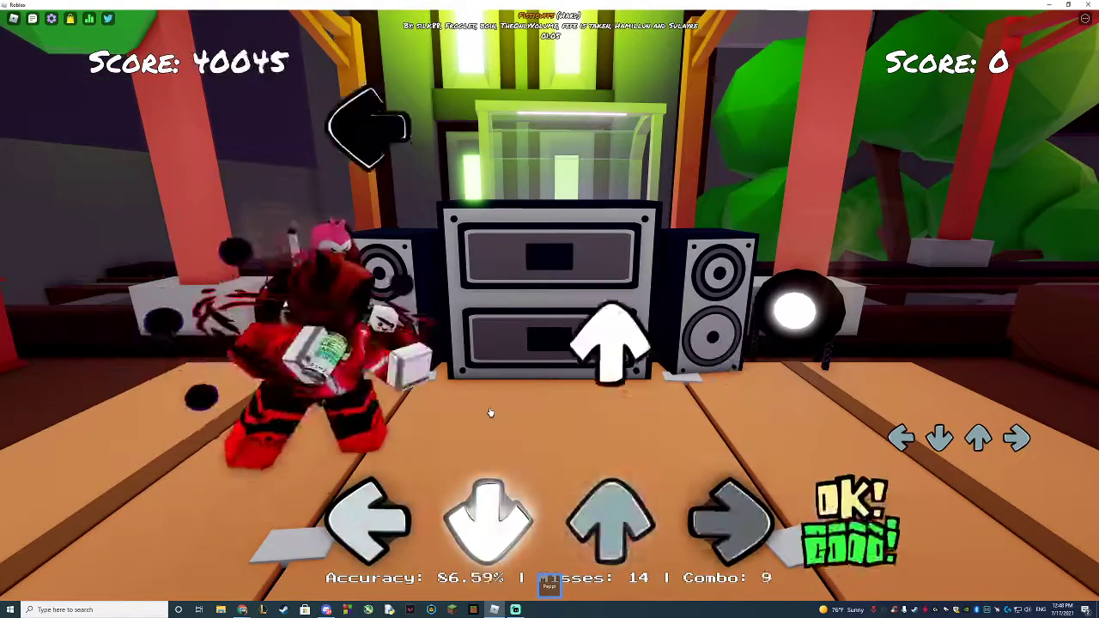
pyautogui.press('Right')
pyautogui.press('Down')
pyautogui.press('Left')
pyautogui.press('Down')
pyautogui.press('Up')
pyautogui.press('Right')
pyautogui.press('Left')
pyautogui.press('Down')
pyautogui.press('Up')
pyautogui.press('Right')
pyautogui.press('Down')
pyautogui.press('Up')
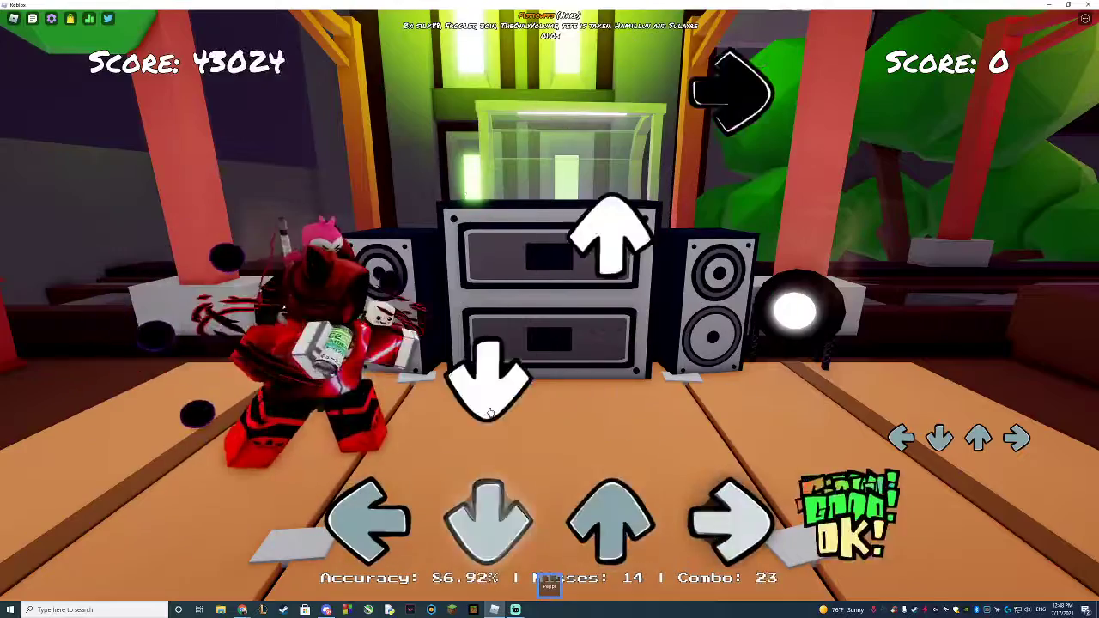
pyautogui.press('Up')
pyautogui.press('Down')
pyautogui.press('Left')
pyautogui.press('Down')
pyautogui.press('Left')
pyautogui.press('Up')
pyautogui.press('Up')
pyautogui.press('Right')
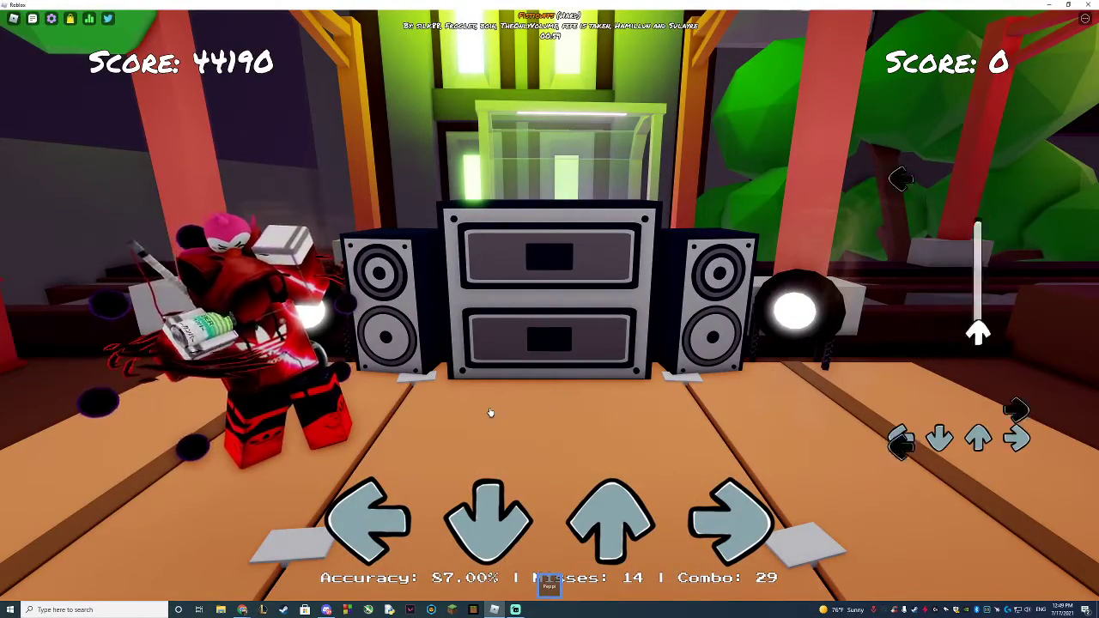
pyautogui.press('Down')
pyautogui.press('Up')
pyautogui.press('Down')
pyautogui.press('Right')
pyautogui.press('Up')
pyautogui.press('Right')
pyautogui.press('Down')
pyautogui.press('Right')
pyautogui.press('Up')
pyautogui.press('Down')
pyautogui.press('Right')
pyautogui.press('Down')
pyautogui.press('Up')
pyautogui.press('Up')
pyautogui.press('Right')
pyautogui.press('Down')
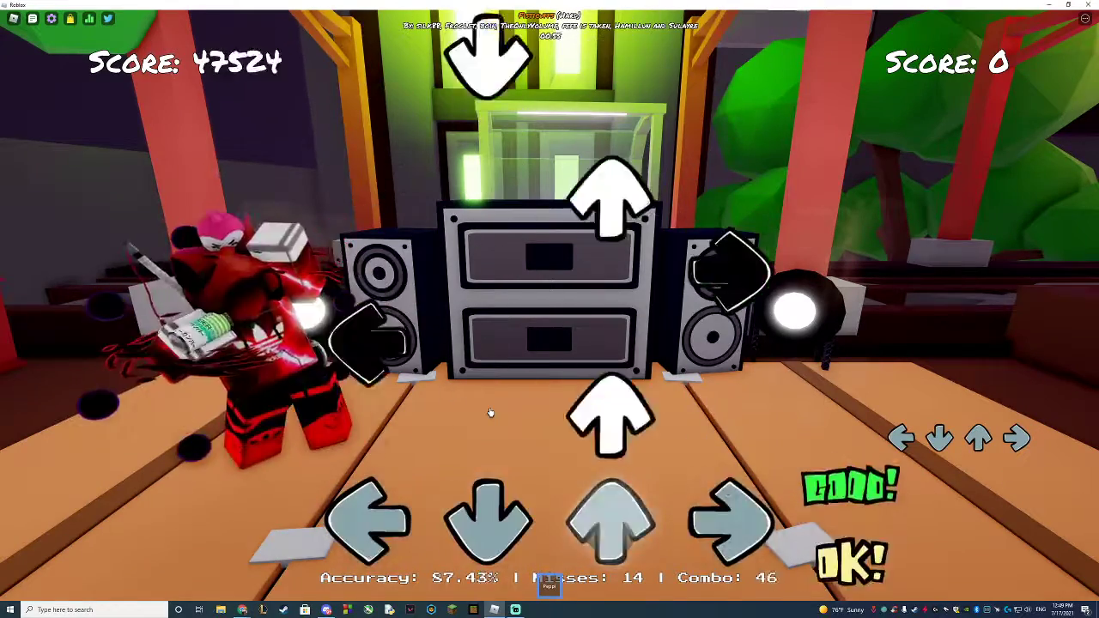
pyautogui.press('Up')
pyautogui.press('Left')
pyautogui.press('Down')
pyautogui.press('Up')
pyautogui.press('Right')
pyautogui.press('Down')
pyautogui.press('Down')
pyautogui.press('Left')
pyautogui.press('Up')
pyautogui.press('Down')
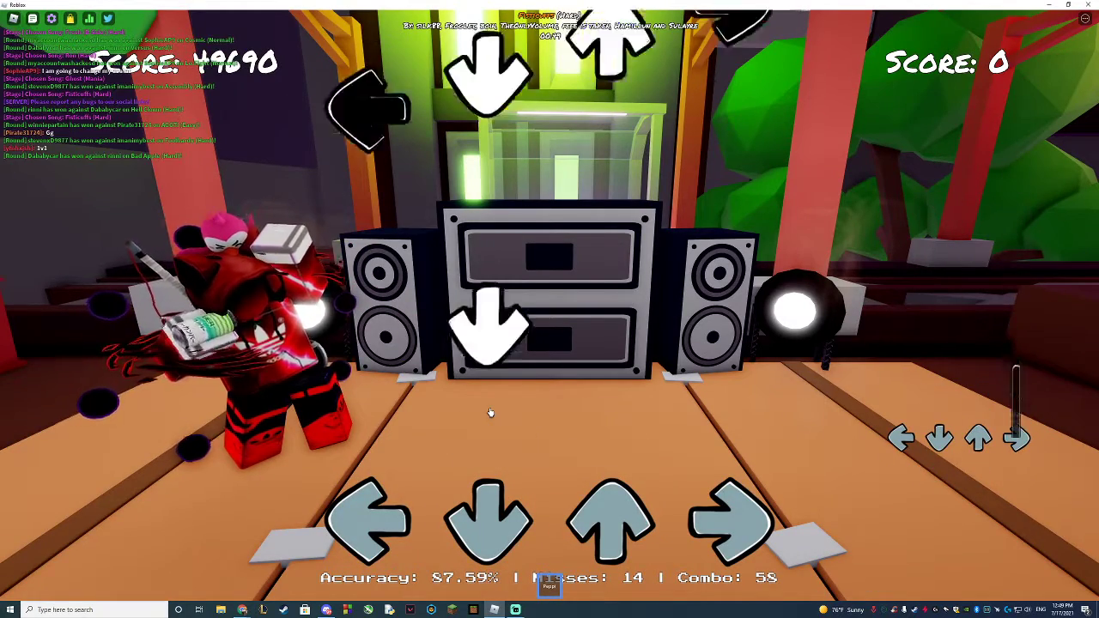
pyautogui.press('Down')
pyautogui.press('Up')
pyautogui.press('Down')
pyautogui.press('Left')
pyautogui.press('Right')
pyautogui.press('Up')
pyautogui.press('Up')
pyautogui.press('Down')
pyautogui.press('Down')
pyautogui.press('Down')
pyautogui.press('Up')
pyautogui.press('Left')
pyautogui.press('Down')
pyautogui.press('Up')
pyautogui.press('Up')
pyautogui.press('Right')
pyautogui.press('Down')
pyautogui.press('Down')
pyautogui.press('Up')
pyautogui.press('Right')
pyautogui.press('Up')
pyautogui.press('Right')
pyautogui.press('Down')
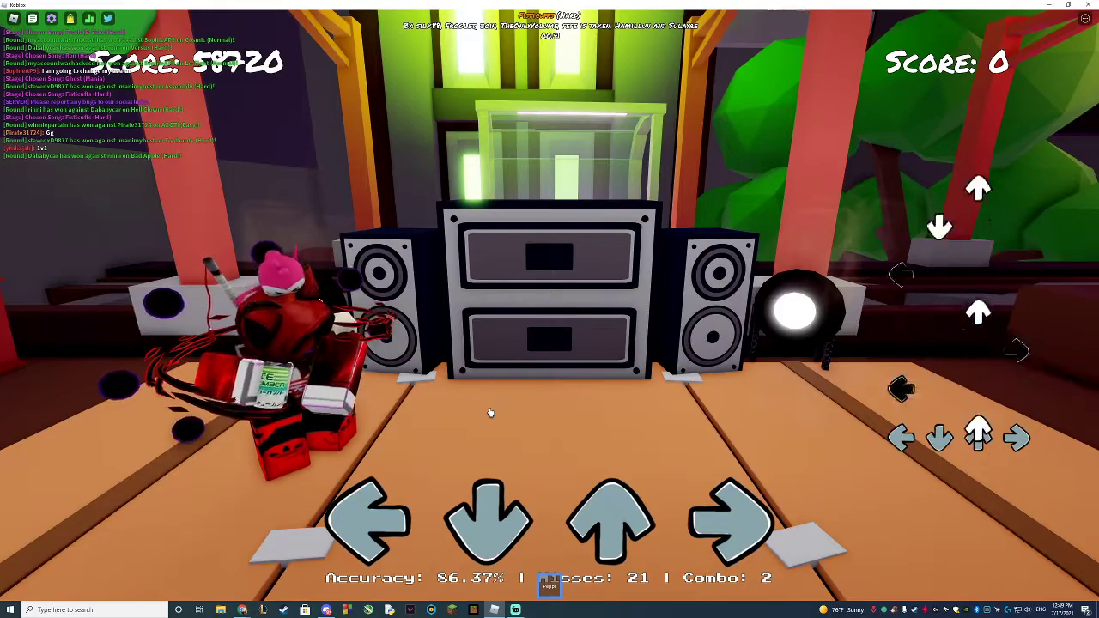
pyautogui.press('Up')
pyautogui.press('Down')
pyautogui.press('Left')
pyautogui.press('Up')
pyautogui.press('Right')
pyautogui.press('Down')
pyautogui.press('Down')
pyautogui.press('Down')
pyautogui.press('Up')
pyautogui.press('Right')
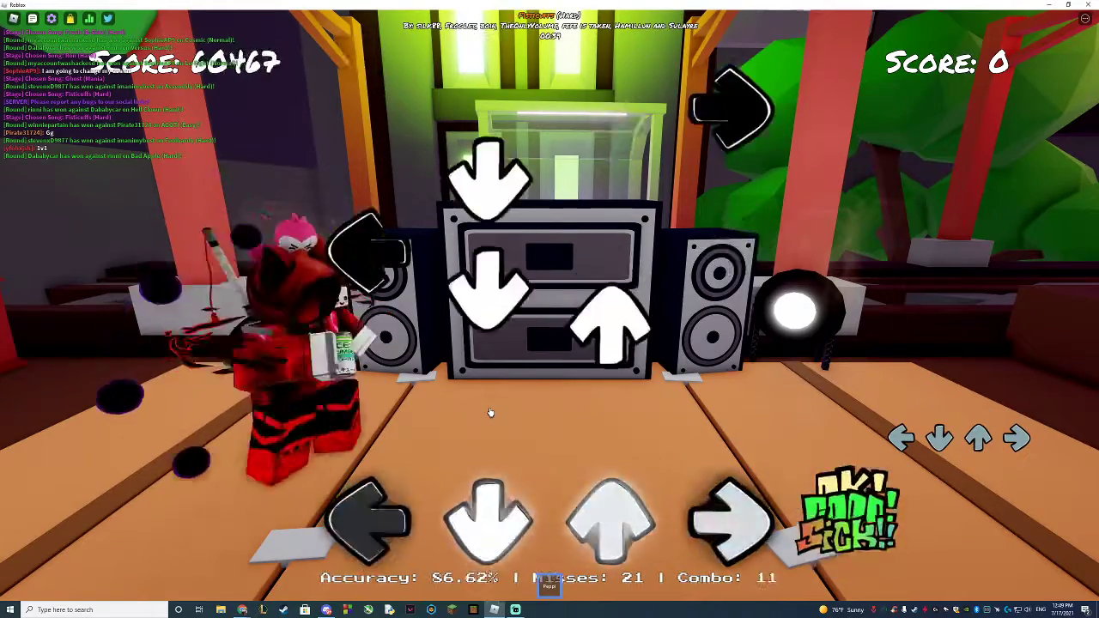
pyautogui.press('Down')
pyautogui.press('Up')
pyautogui.press('Up')
pyautogui.press('Up')
pyautogui.press('Up')
pyautogui.press('Down')
pyautogui.press('Up')
pyautogui.press('Down')
pyautogui.press('Down')
pyautogui.press('Up')
pyautogui.press('Down')
pyautogui.press('Down')
pyautogui.press('Down')
pyautogui.press('Up')
pyautogui.press('Up')
pyautogui.press('Down')
pyautogui.press('Right')
pyautogui.press('Down')
pyautogui.press('Up')
pyautogui.press('Down')
pyautogui.press('Right')
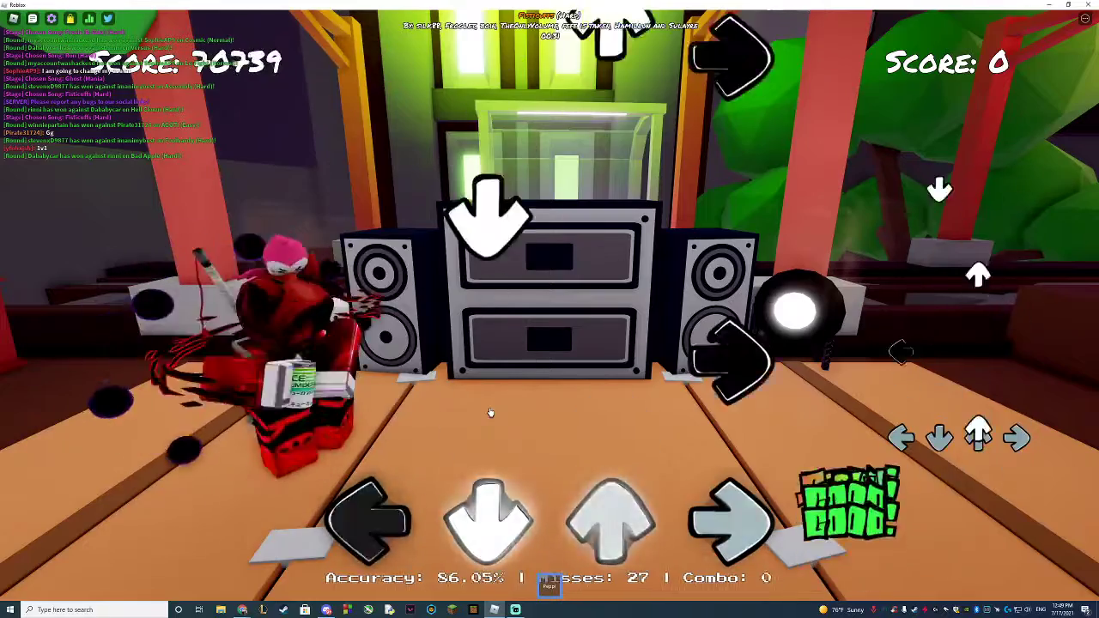
pyautogui.press('Up')
pyautogui.press('Down')
pyautogui.press('Right')
pyautogui.press('Down')
pyautogui.press('Down')
pyautogui.press('Right')
pyautogui.press('Up')
pyautogui.press('Down')
pyautogui.press('Left')
pyautogui.press('Up')
pyautogui.press('Down')
pyautogui.press('Right')
pyautogui.press('Down')
pyautogui.press('Down')
pyautogui.press('Right')
pyautogui.press('Down')
pyautogui.press('Up')
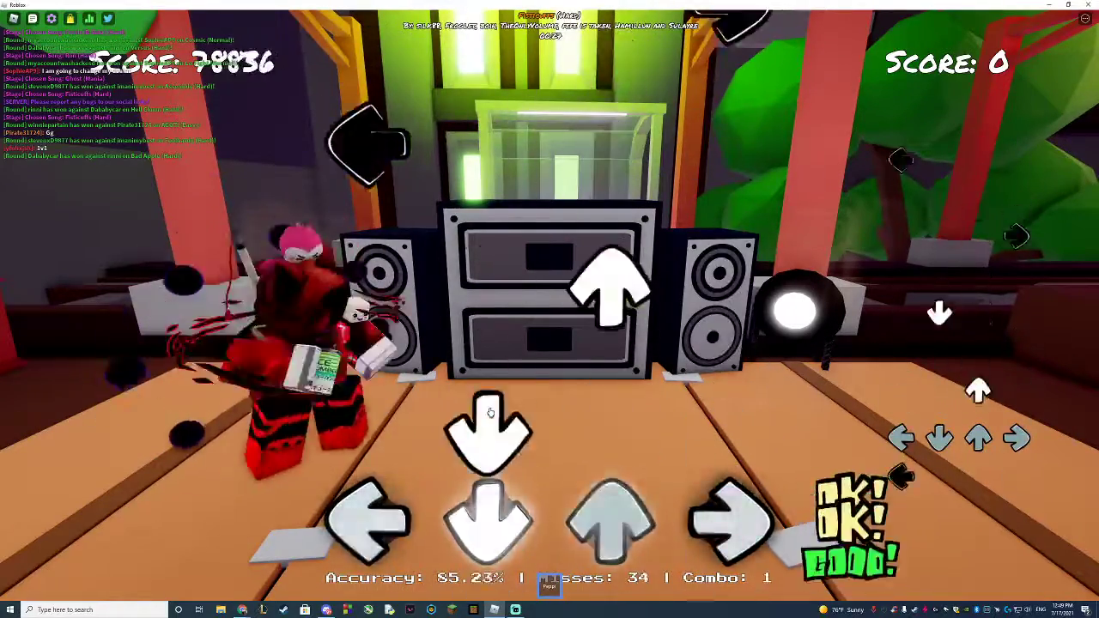
pyautogui.press('Up')
pyautogui.press('Down')
pyautogui.press('Right')
pyautogui.press('Up')
pyautogui.press('Down')
pyautogui.press('Down')
pyautogui.press('Up')
pyautogui.press('Down')
pyautogui.press('Right')
pyautogui.press('Up')
pyautogui.press('Down')
pyautogui.press('Down')
pyautogui.press('Up')
pyautogui.press('Down')
pyautogui.press('Up')
pyautogui.press('Down')
pyautogui.press('Up')
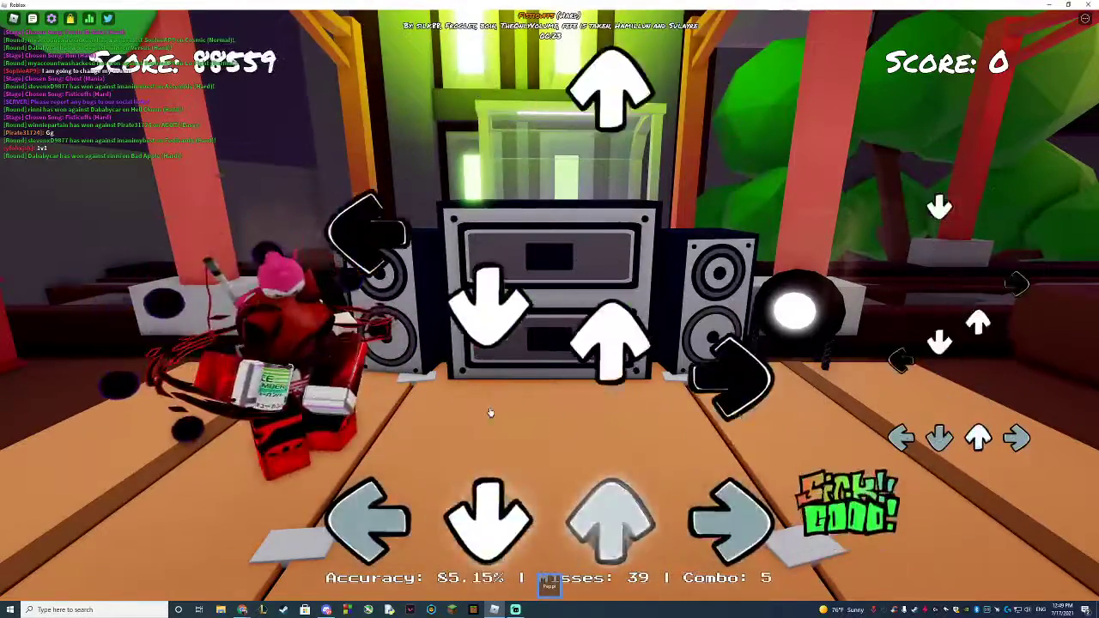
pyautogui.press('Up')
pyautogui.press('Right')
pyautogui.press('Down')
pyautogui.press('Up')
pyautogui.press('Down')
pyautogui.press('Up')
pyautogui.press('Up')
pyautogui.press('Down')
pyautogui.press('Right')
pyautogui.press('Down')
pyautogui.press('Up')
pyautogui.press('Up')
pyautogui.press('Right')
pyautogui.press('Down')
pyautogui.press('Right')
pyautogui.press('Up')
pyautogui.press('Down')
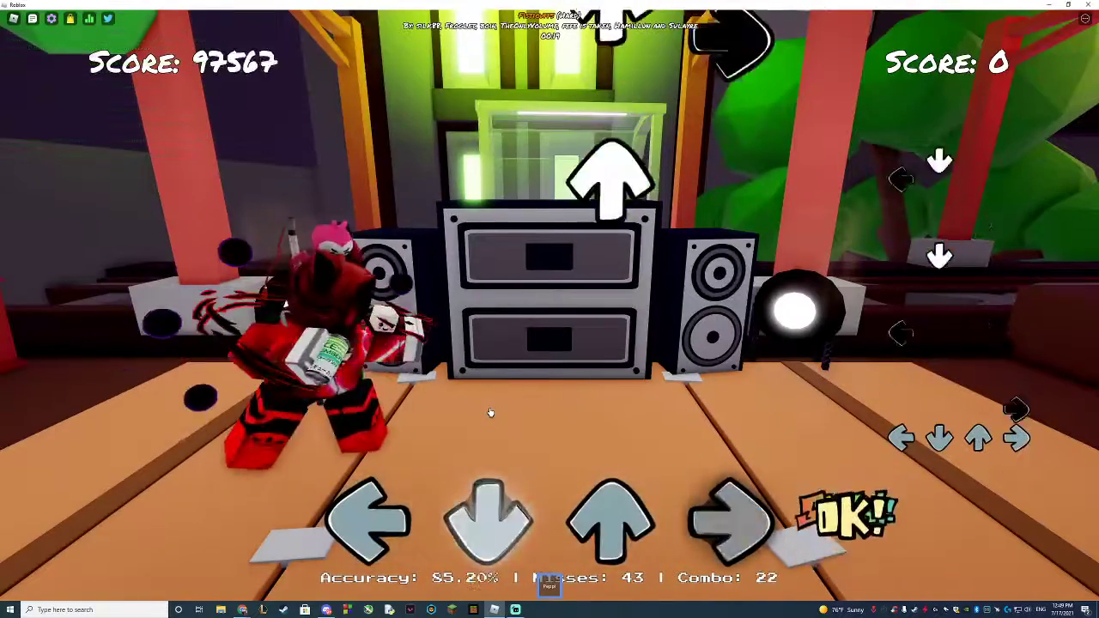
pyautogui.press('Left')
pyautogui.press('Up')
pyautogui.press('Down')
pyautogui.press('Up')
pyautogui.press('Up')
pyautogui.press('Down')
pyautogui.press('Up')
pyautogui.press('Right')
pyautogui.press('Up')
pyautogui.press('Down')
pyautogui.press('Up')
pyautogui.press('Right')
pyautogui.press('Down')
pyautogui.press('Up')
pyautogui.press('Right')
pyautogui.press('Down')
pyautogui.press('Up')
pyautogui.press('Up')
pyautogui.press('Up')
pyautogui.press('Right')
pyautogui.press('Up')
pyautogui.press('Left')
pyautogui.press('Down')
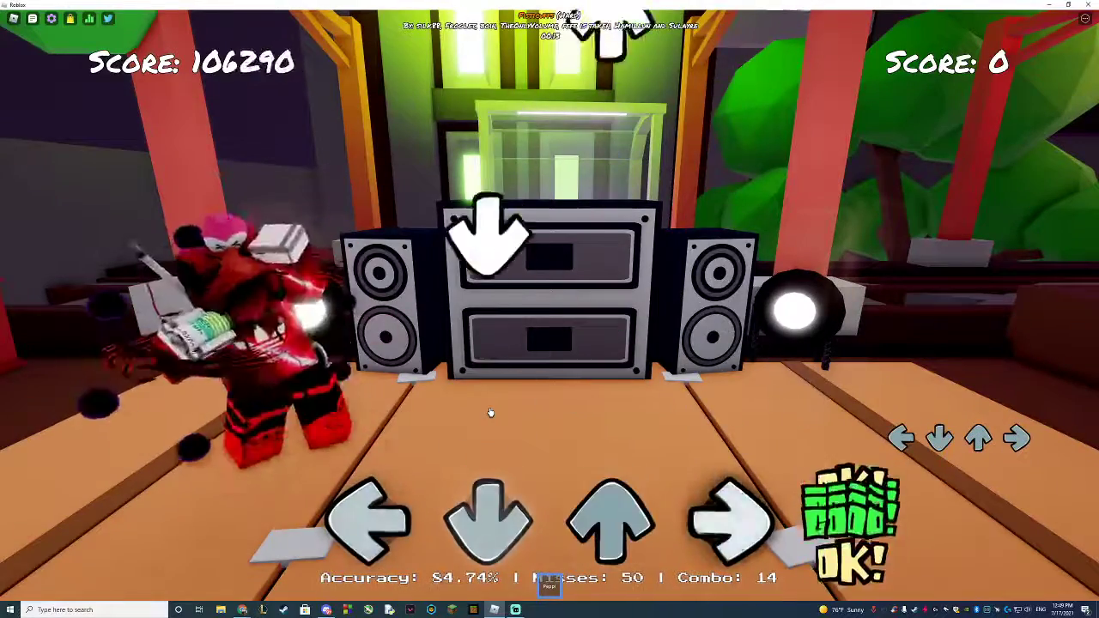
pyautogui.press('Up')
pyautogui.press('Down')
pyautogui.press('Up')
pyautogui.press('Right')
pyautogui.press('Left')
pyautogui.press('Up')
pyautogui.press('Up')
pyautogui.press('Left')
pyautogui.press('Up')
pyautogui.press('Down')
pyautogui.press('Right')
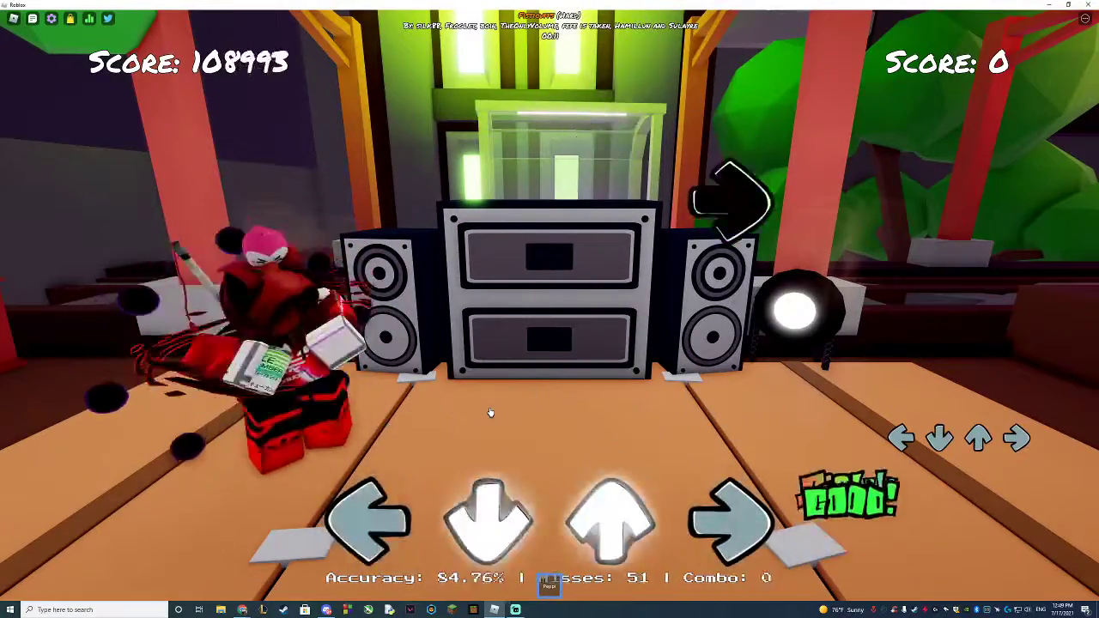
pyautogui.press('Up')
pyautogui.press('Down')
pyautogui.press('Left')
pyautogui.press('Down')
pyautogui.press('Up')
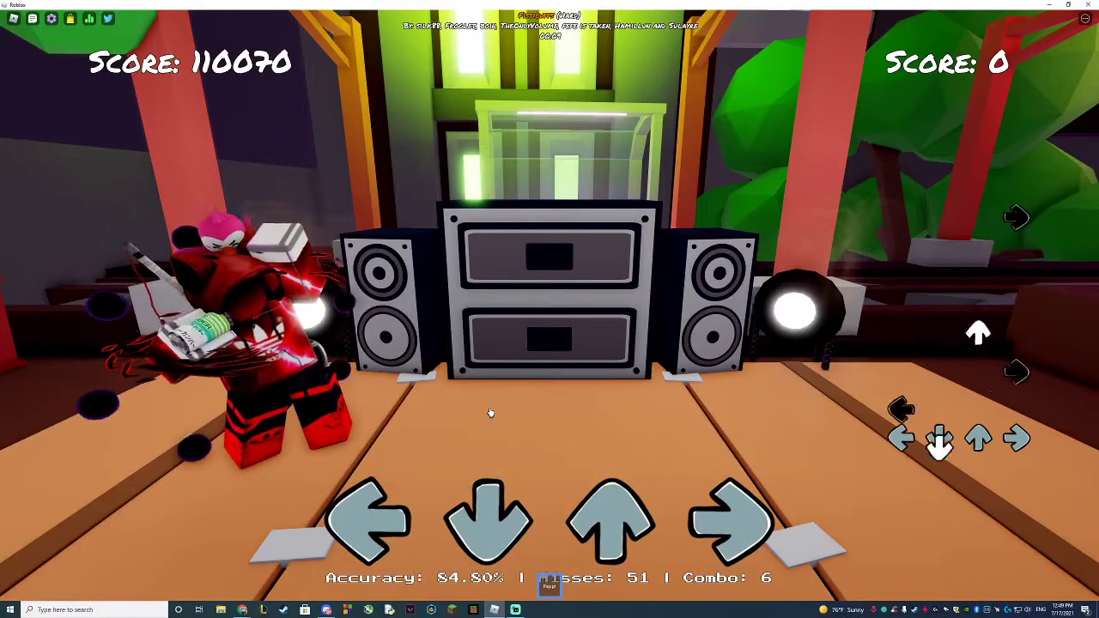